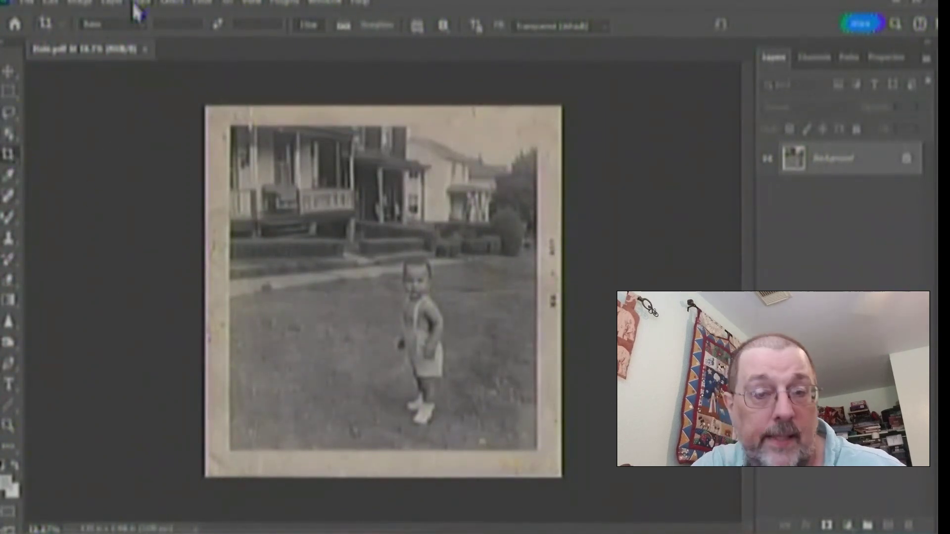
# Start a crop around the whole photo and trim the upper paper border down to the picture's edge
pyautogui.moveTo(206, 106); pyautogui.dragTo(591, 500)
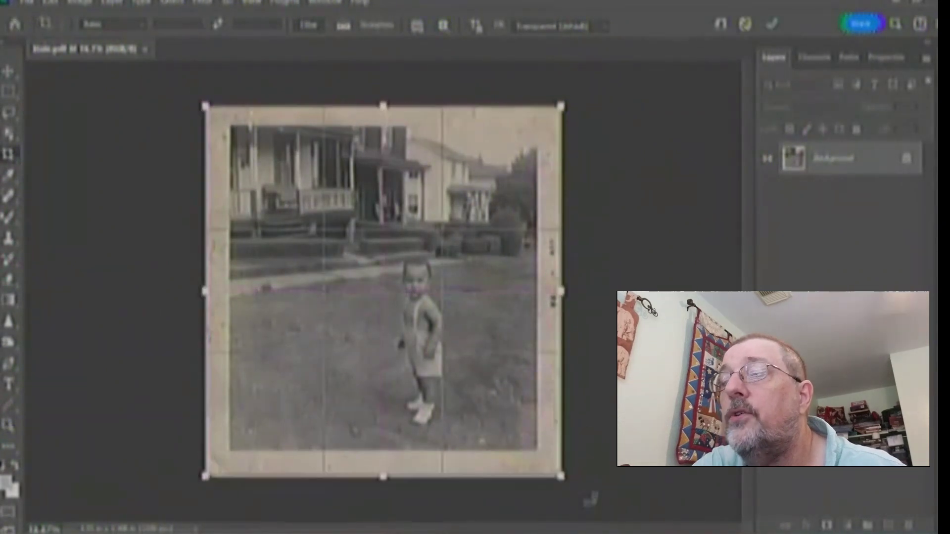
pyautogui.scroll(2, 555, 179)
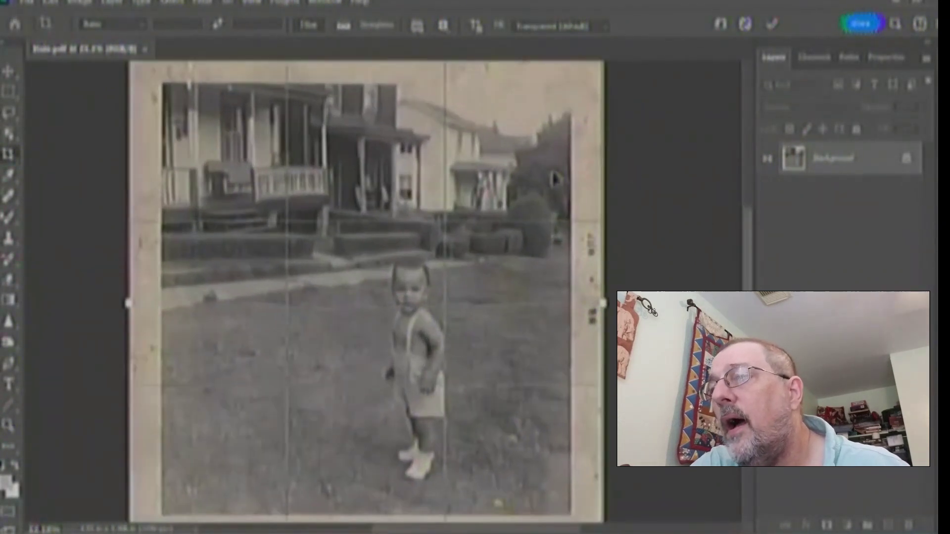
pyautogui.moveTo(747, 259); pyautogui.dragTo(744, 213)
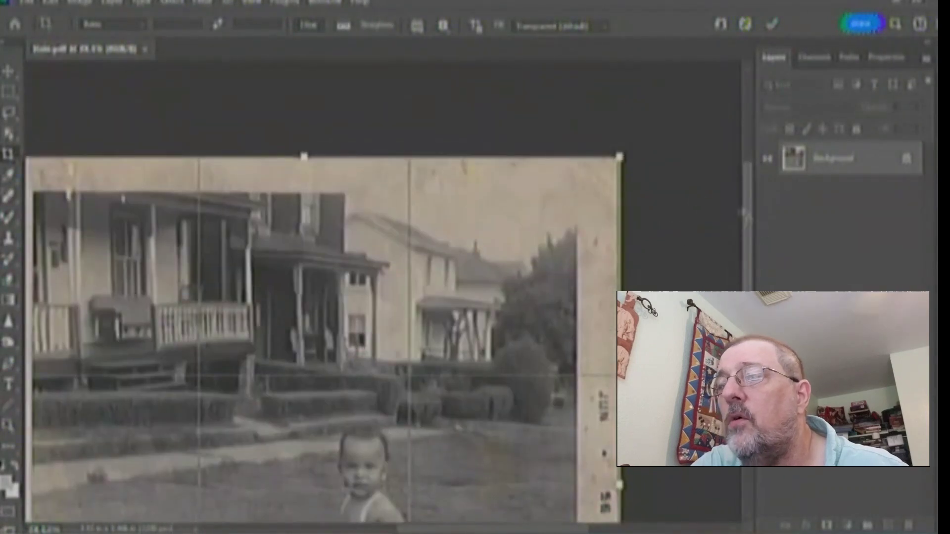
pyautogui.scroll(3, 148, 186)
pyautogui.scroll(1, 286, 186)
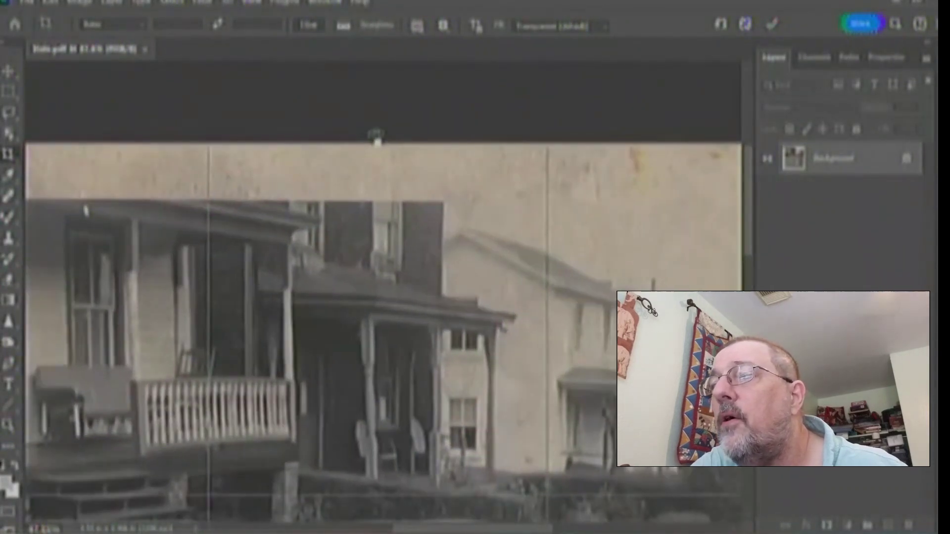
pyautogui.moveTo(378, 143); pyautogui.dragTo(378, 201)
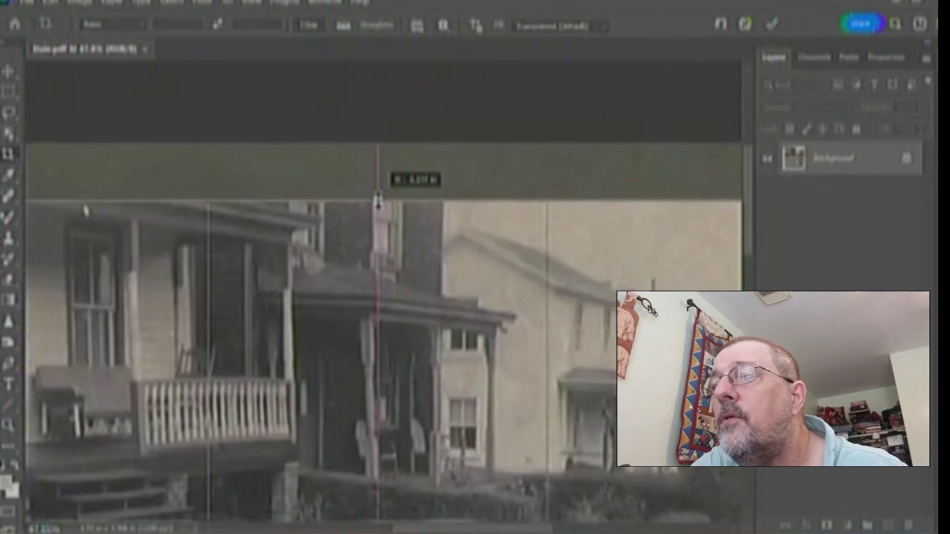
# Trim the paper border on the photo's left side from the crop, up to the picture's edge
pyautogui.scroll(2, 377, 200)
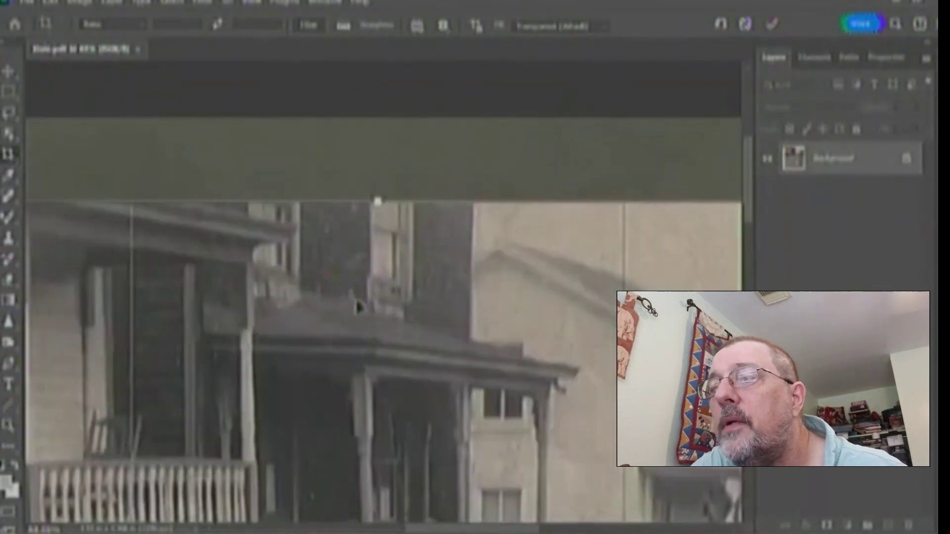
pyautogui.moveTo(422, 531); pyautogui.dragTo(290, 515)
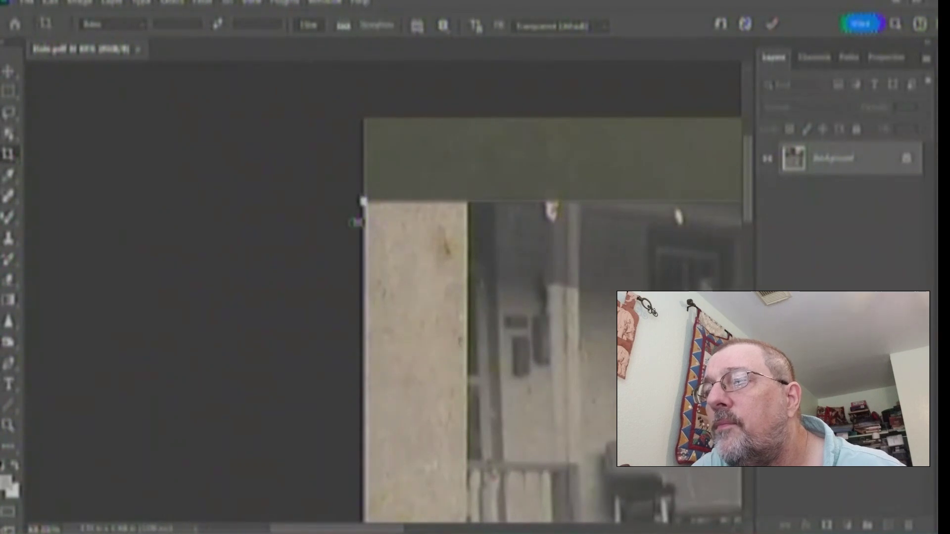
pyautogui.scroll(-2, 360, 311)
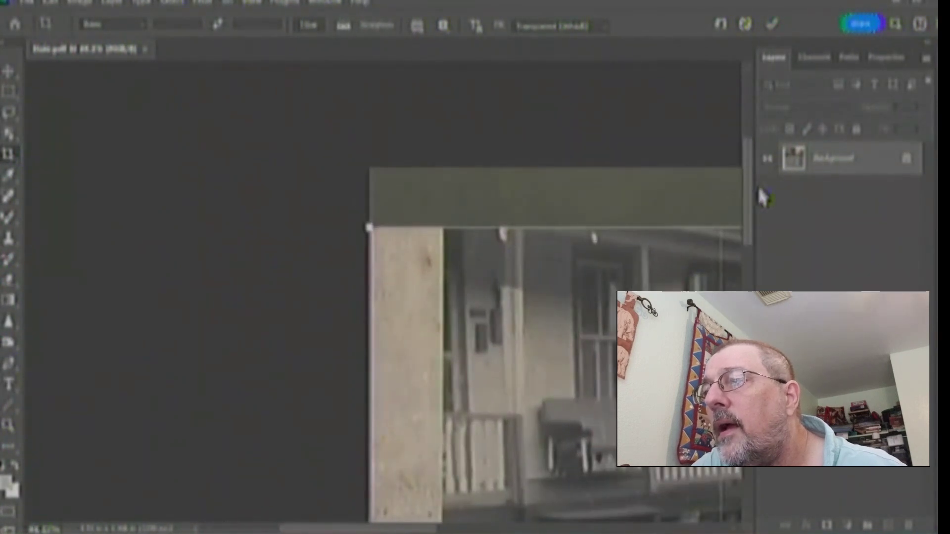
pyautogui.moveTo(749, 201); pyautogui.dragTo(760, 274)
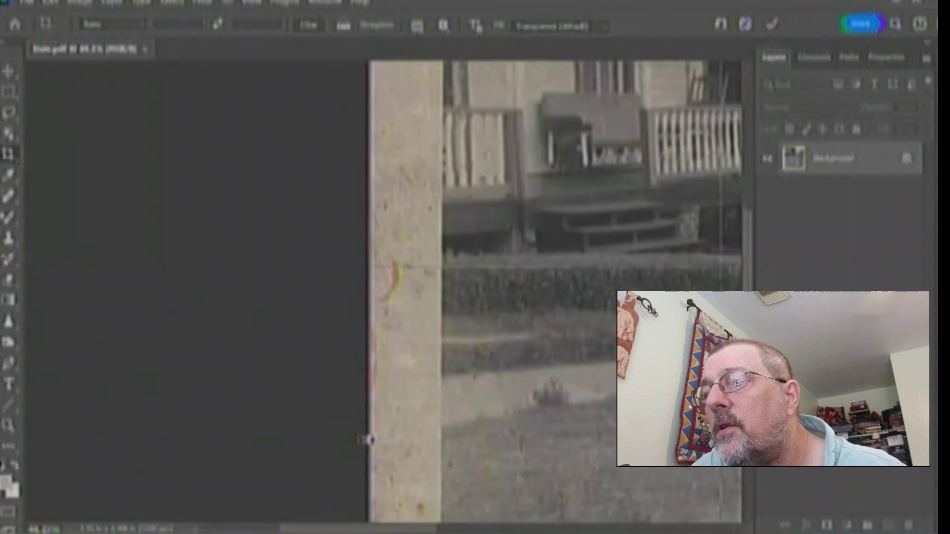
pyautogui.moveTo(370, 440); pyautogui.dragTo(442, 439)
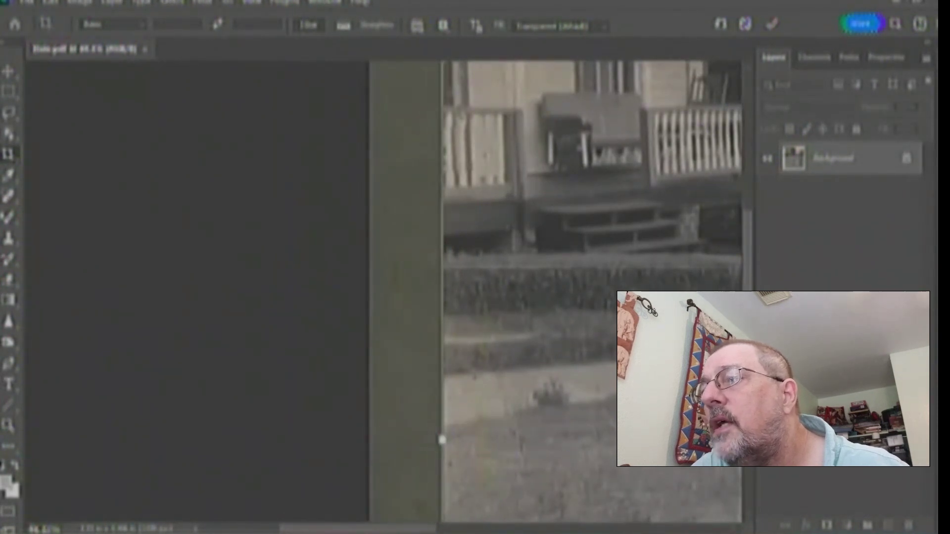
# Trim the paper border below the lawn from the crop, up to the picture's lower edge
pyautogui.moveTo(752, 280); pyautogui.dragTo(752, 417)
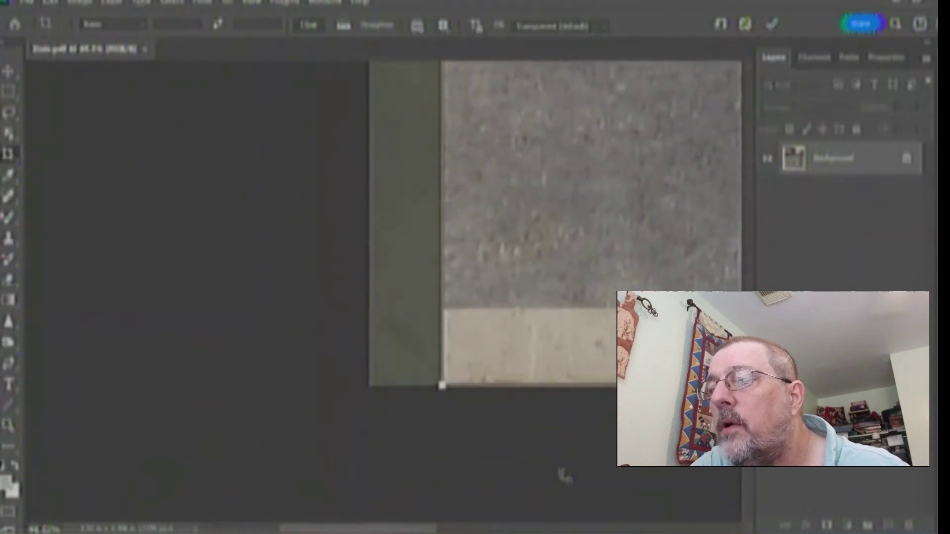
pyautogui.hscroll(5, 399, 531)
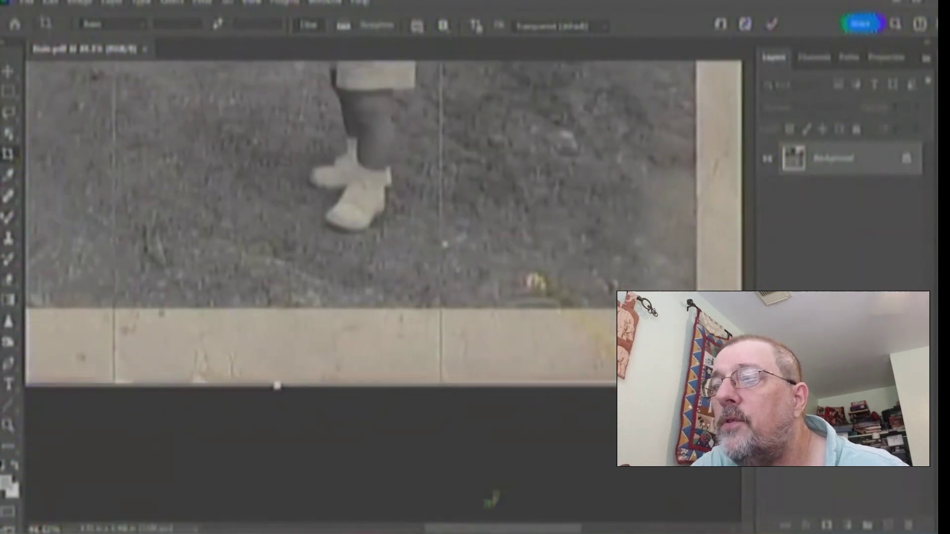
pyautogui.moveTo(278, 389); pyautogui.dragTo(270, 311)
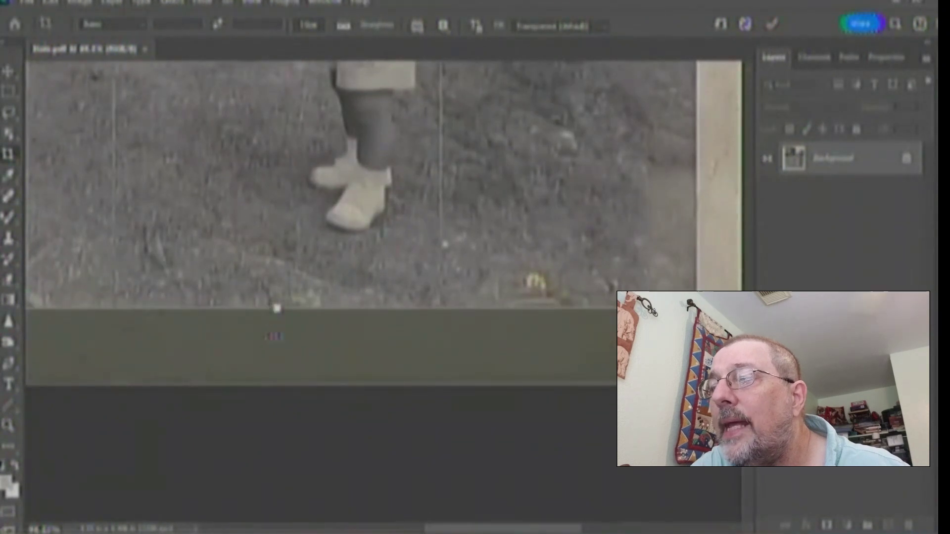
# Trim the date-stamped border on the photo's right side from the crop and apply the crop
pyautogui.hscroll(6, 480, 528)
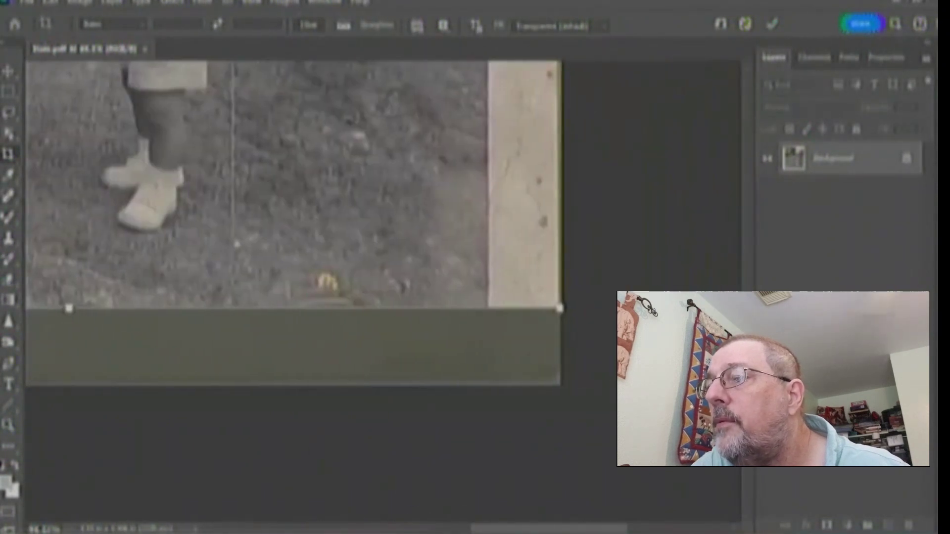
pyautogui.scroll(5, 297, 292)
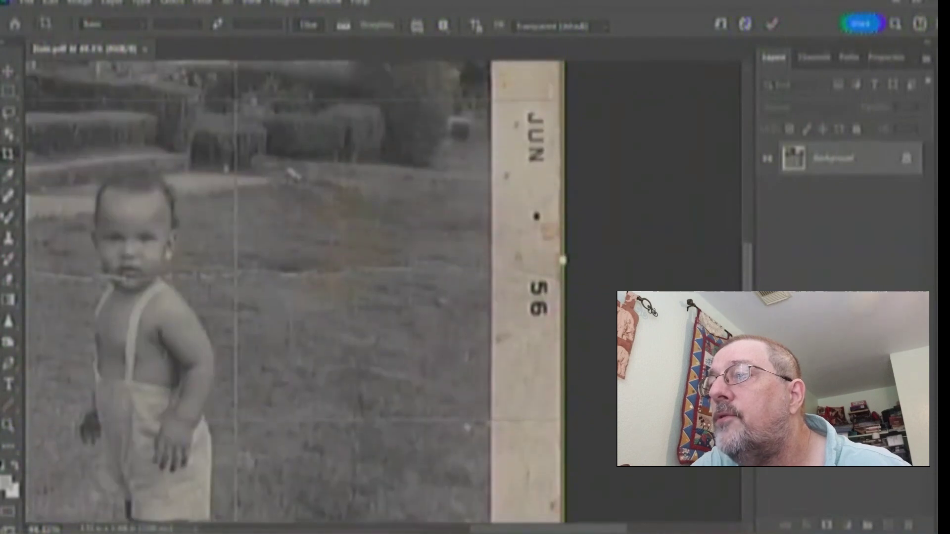
pyautogui.moveTo(563, 258); pyautogui.dragTo(491, 258)
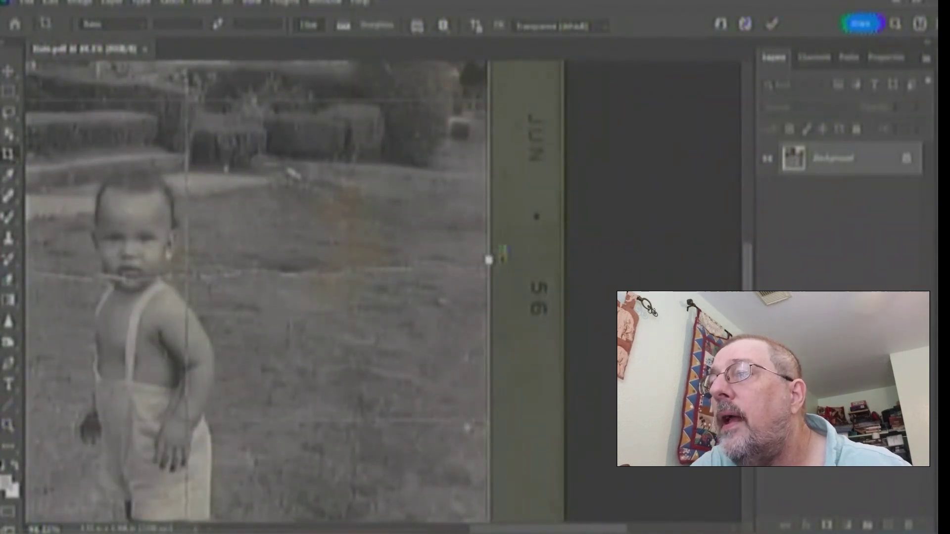
pyautogui.scroll(-7, 229, 343)
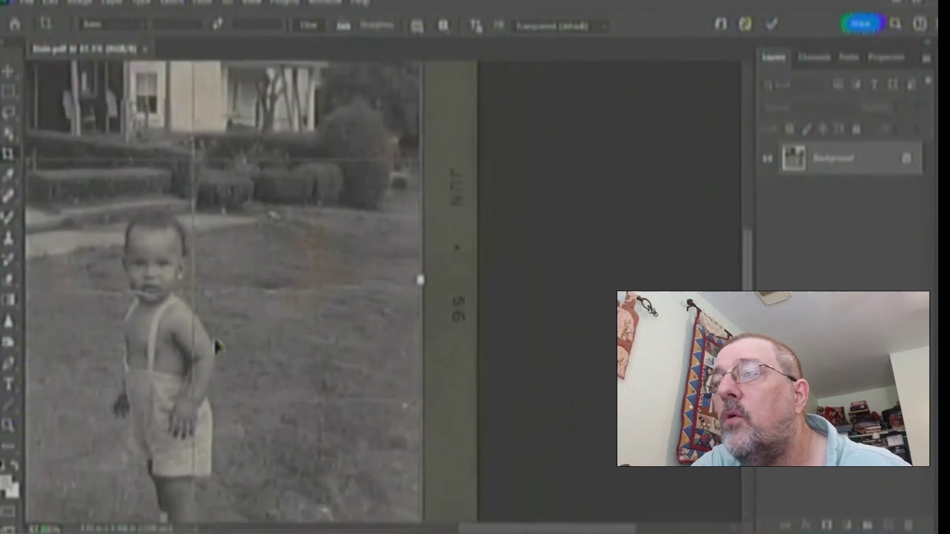
pyautogui.scroll(3, 218, 341)
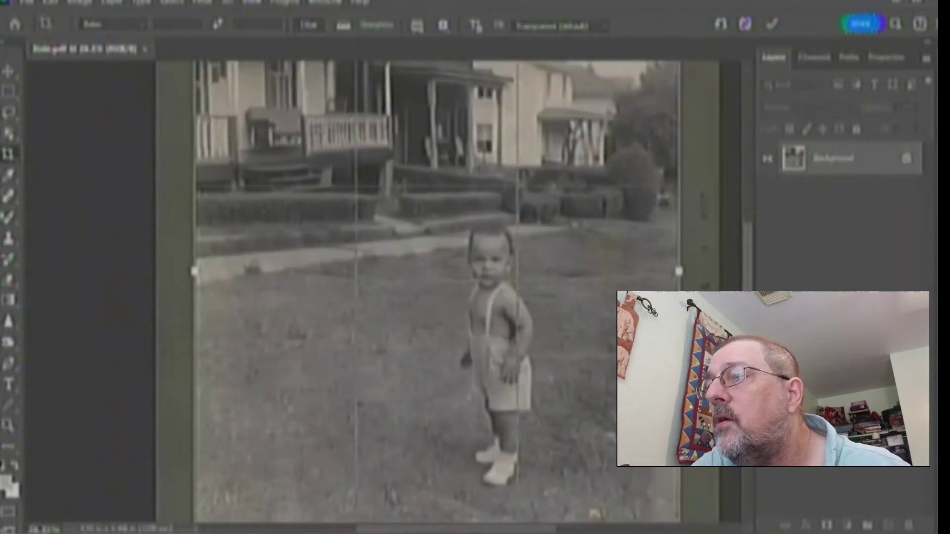
pyautogui.press('Return')
# Duplicate the cropped photo layer within the same document, keeping the suggested layer name
pyautogui.rightClick(819, 161)
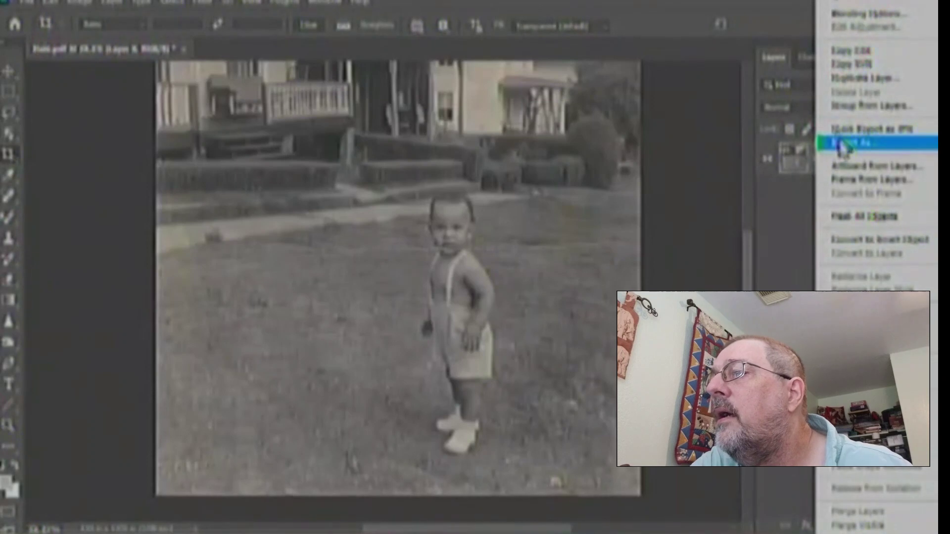
pyautogui.click(842, 78)
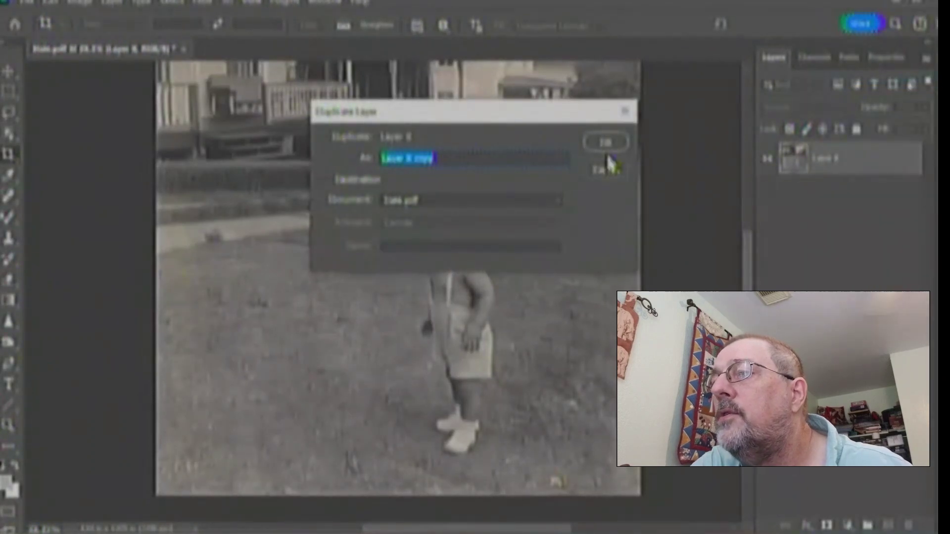
pyautogui.click(606, 142)
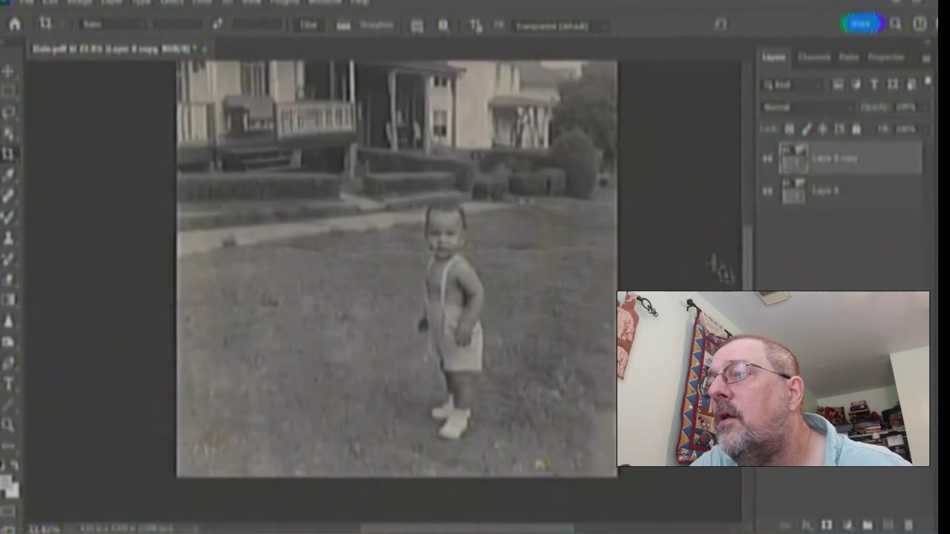
# Add a Black & White adjustment layer above the duplicated photo and apply the Infrared preset to it
pyautogui.moveTo(747, 270); pyautogui.dragTo(749, 253)
pyautogui.scroll(-1, 734, 262)
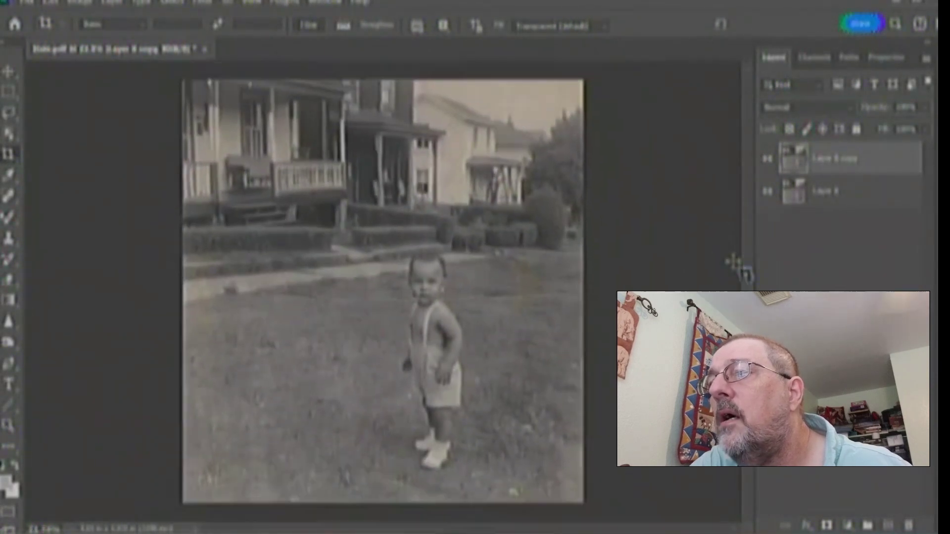
pyautogui.click(850, 525)
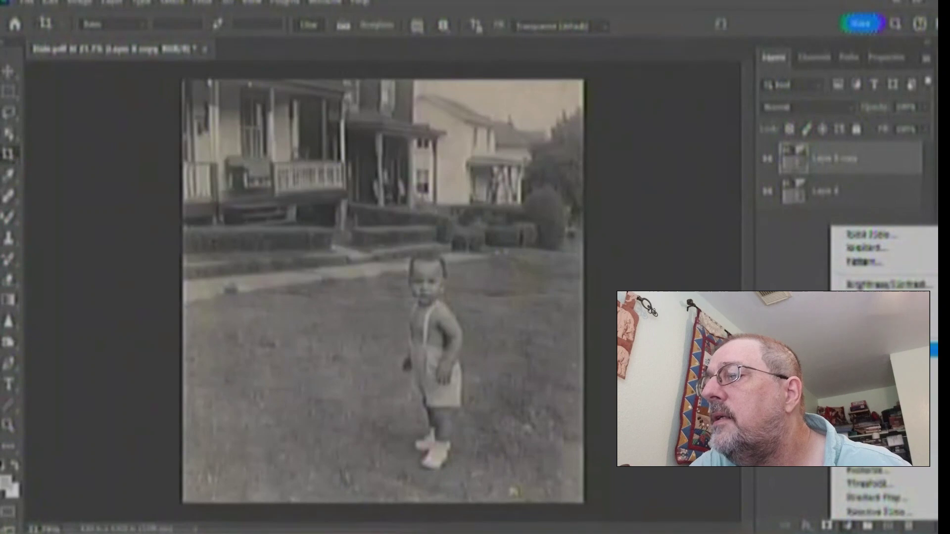
pyautogui.click(871, 391)
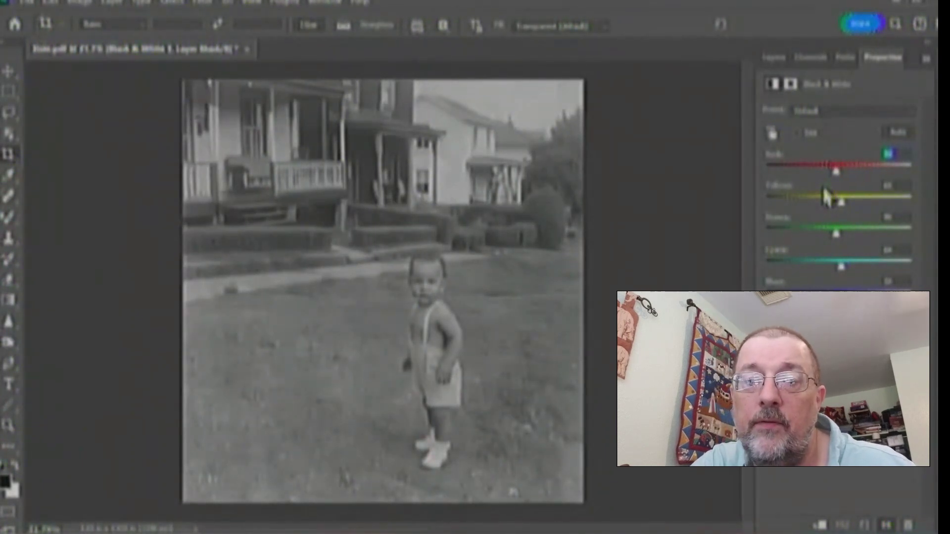
pyautogui.click(835, 111)
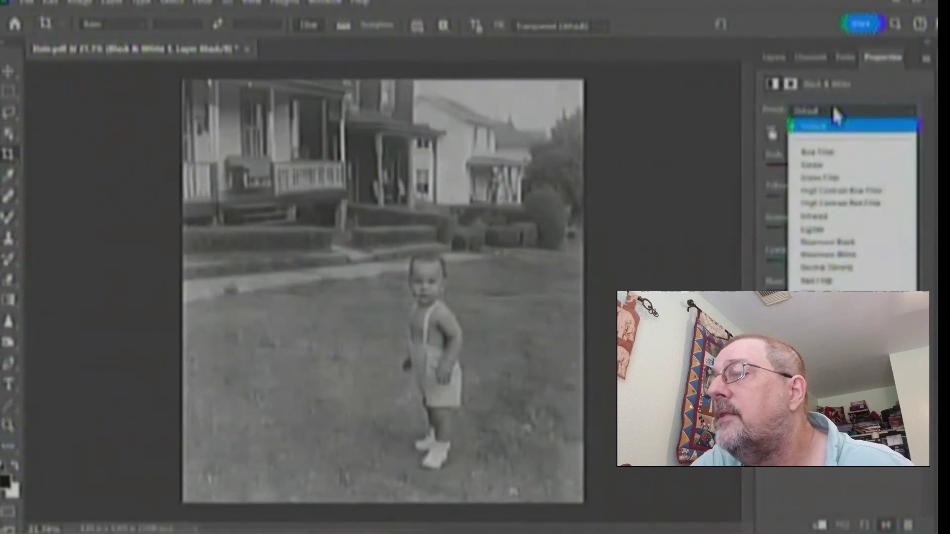
pyautogui.click(814, 218)
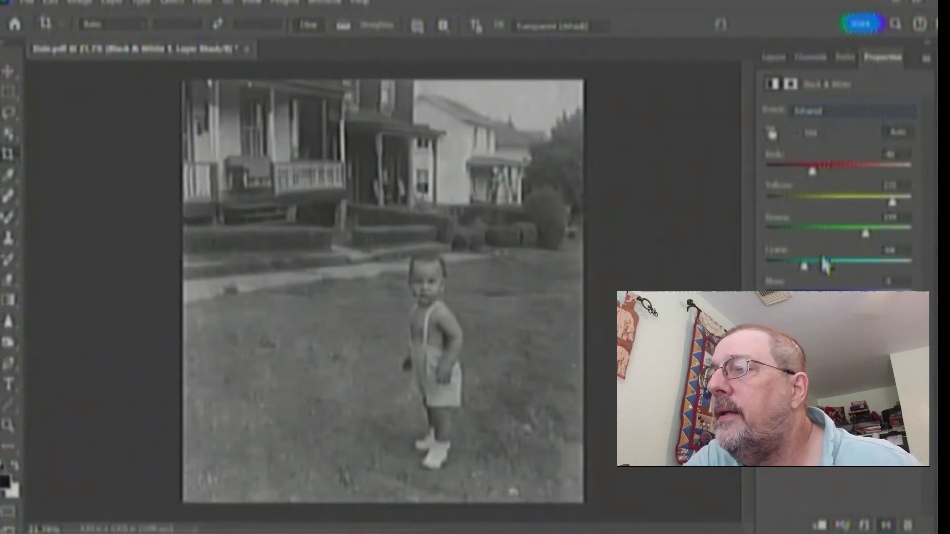
# Select the duplicated photo layer and examine the porch and the photo's upper-left edges up close
pyautogui.click(772, 58)
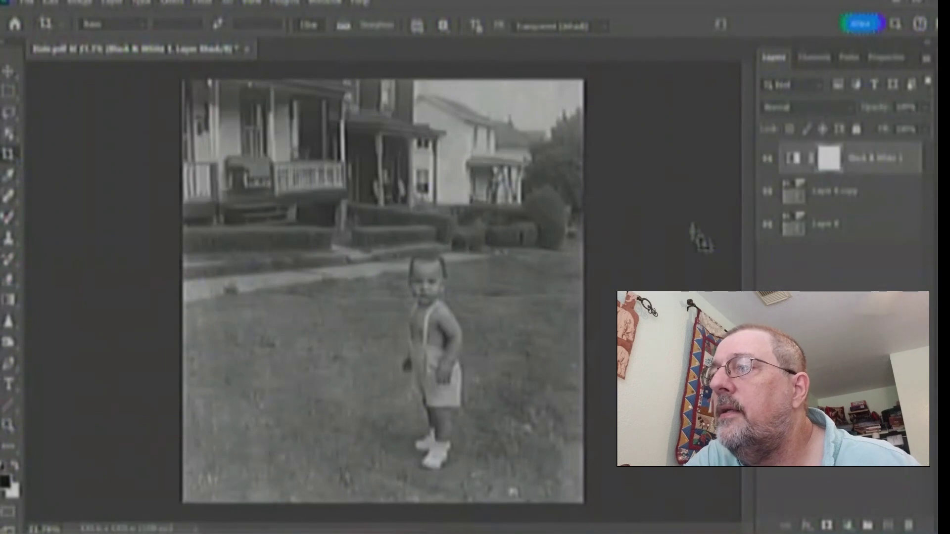
pyautogui.click(815, 198)
pyautogui.scroll(3, 117, 255)
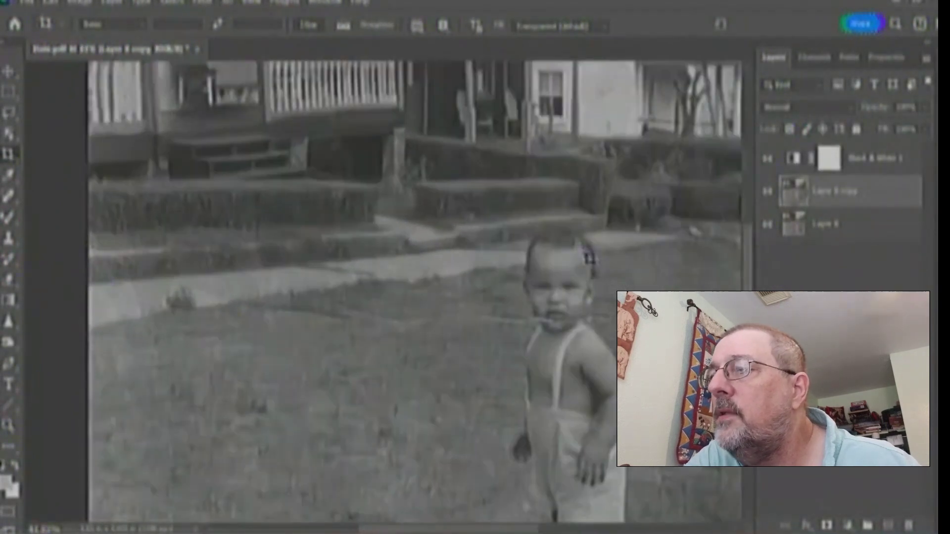
pyautogui.moveTo(749, 288); pyautogui.dragTo(749, 223)
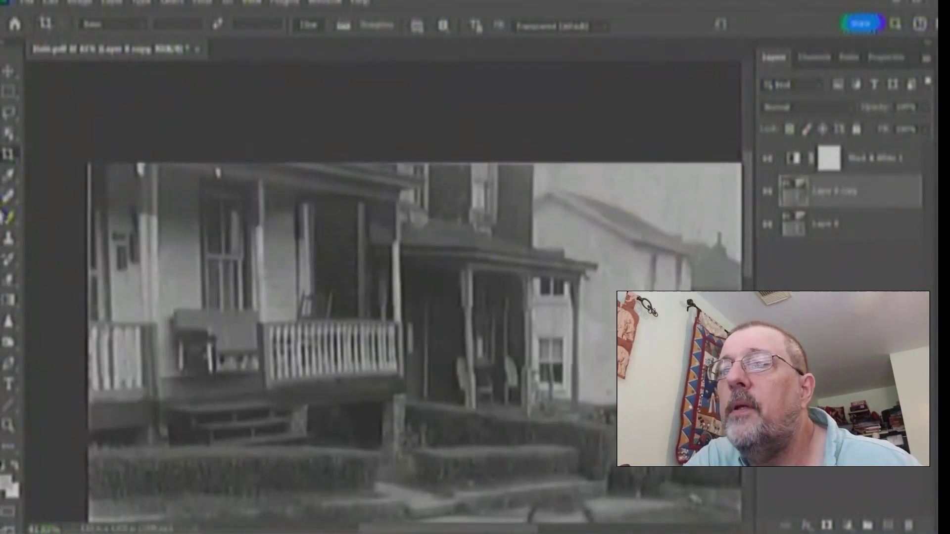
pyautogui.scroll(1, 5, 217)
pyautogui.moveTo(399, 528); pyautogui.dragTo(368, 528)
pyautogui.scroll(2, 144, 282)
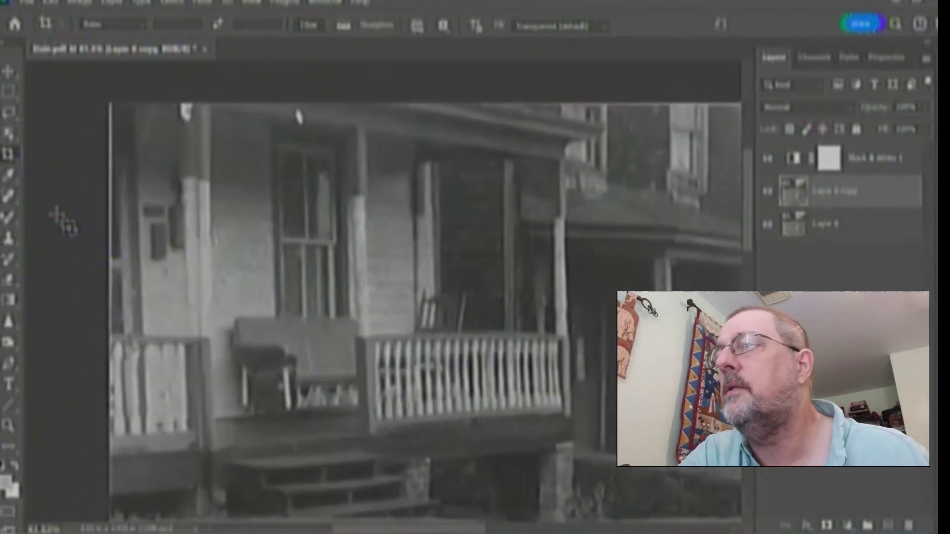
pyautogui.moveTo(749, 191); pyautogui.dragTo(750, 190)
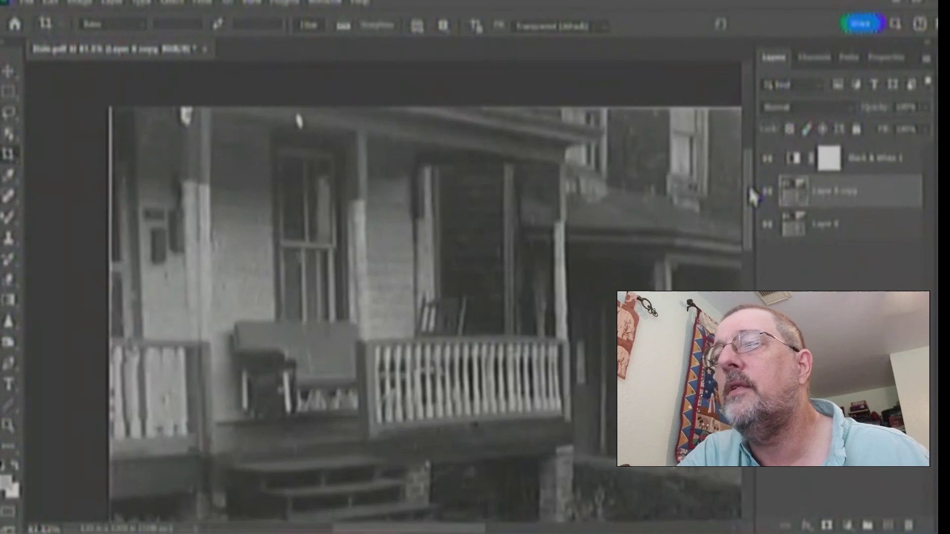
pyautogui.hotkey('ctrl', '-')
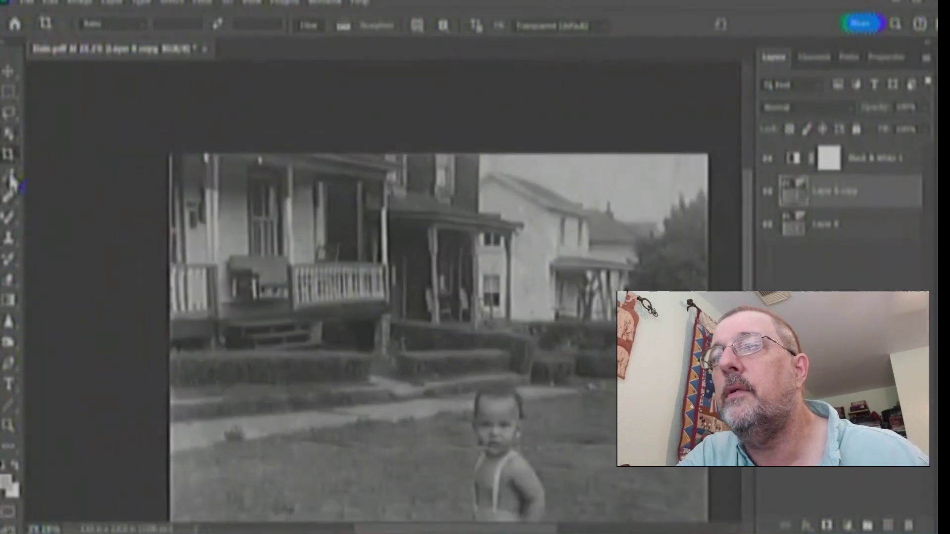
pyautogui.hotkey('ctrl', '0')
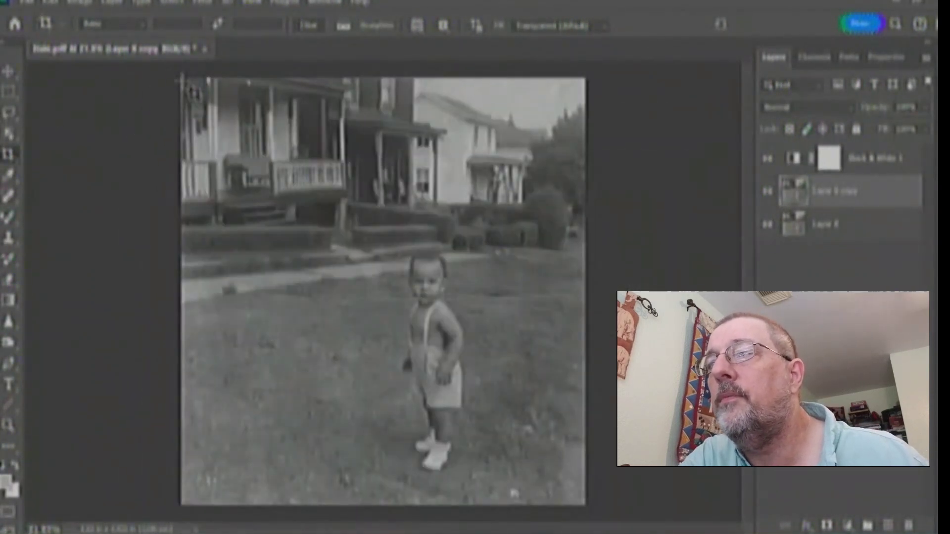
# Start another crop of the photo and move its upper boundary slightly inward to trim the thin edge strip
pyautogui.moveTo(175, 74); pyautogui.dragTo(653, 498)
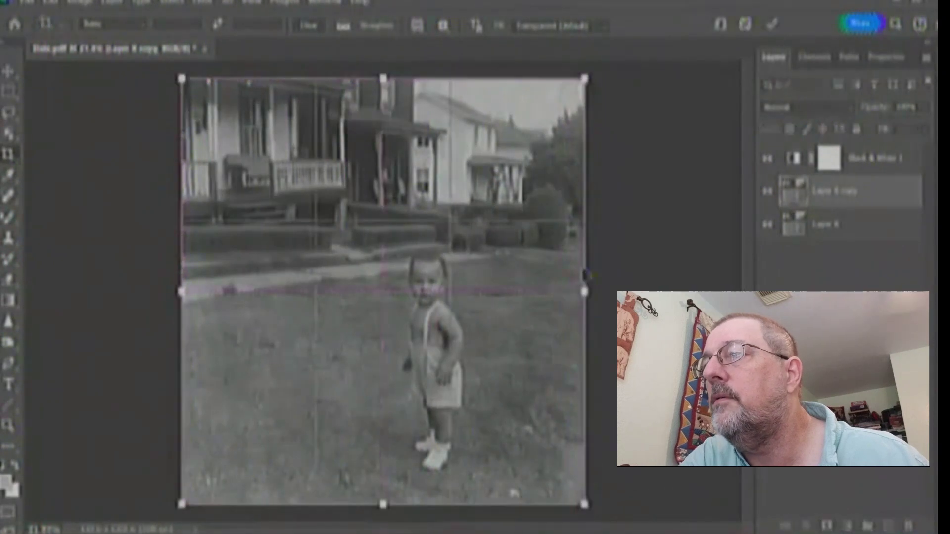
pyautogui.scroll(3, 580, 178)
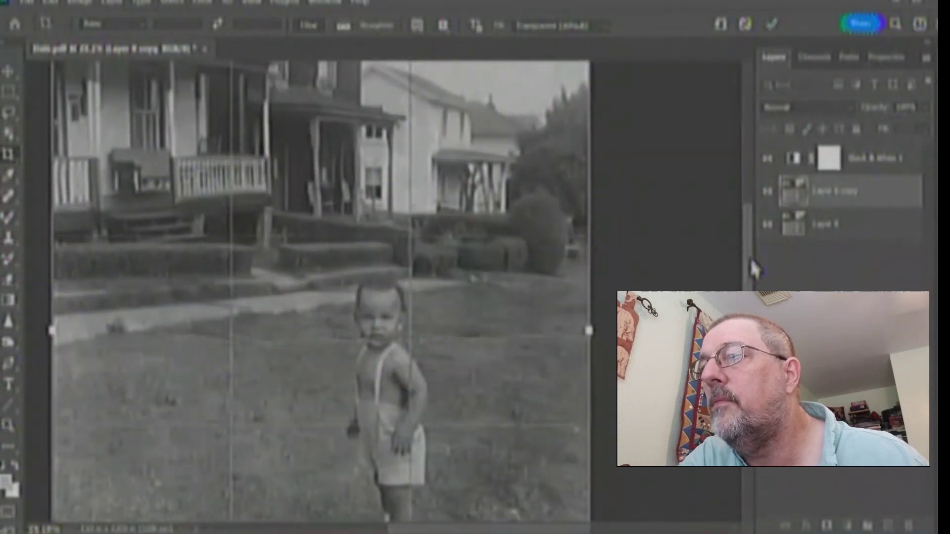
pyautogui.moveTo(751, 262); pyautogui.dragTo(748, 195)
pyautogui.scroll(9, 291, 239)
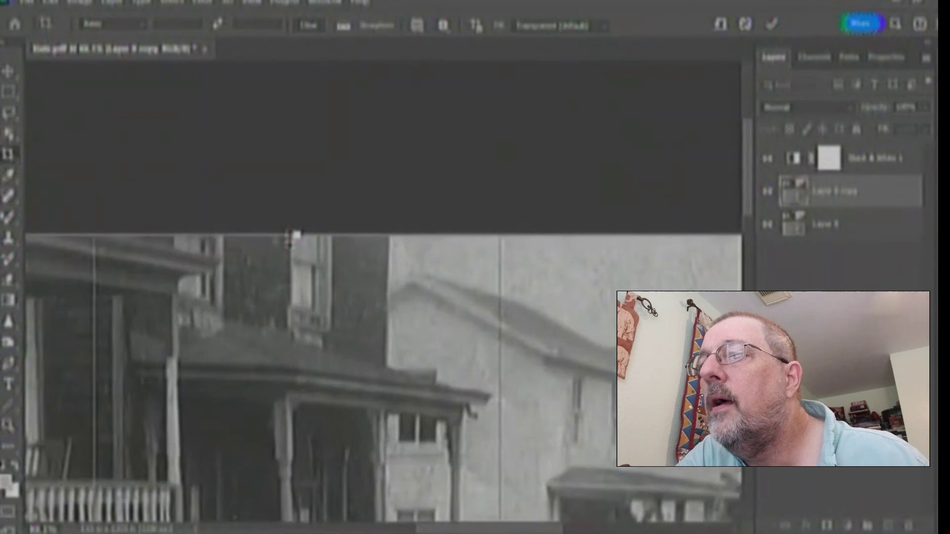
pyautogui.scroll(4, 291, 239)
pyautogui.moveTo(747, 148); pyautogui.dragTo(748, 146)
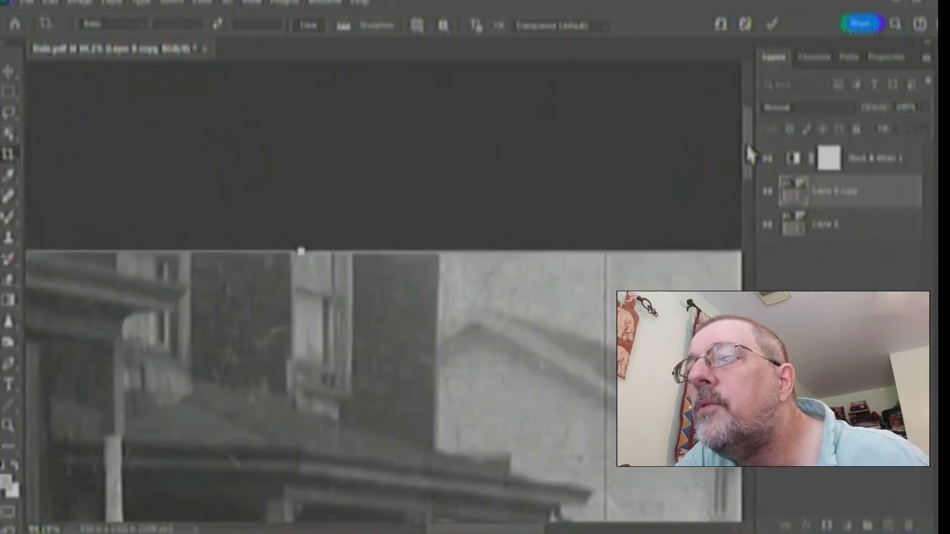
pyautogui.scroll(1, 750, 154)
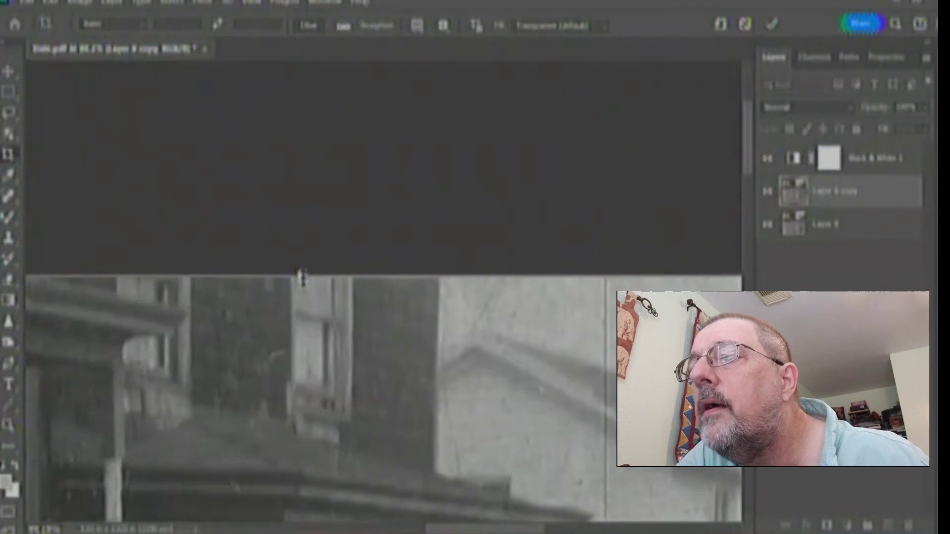
pyautogui.moveTo(301, 276); pyautogui.dragTo(300, 280)
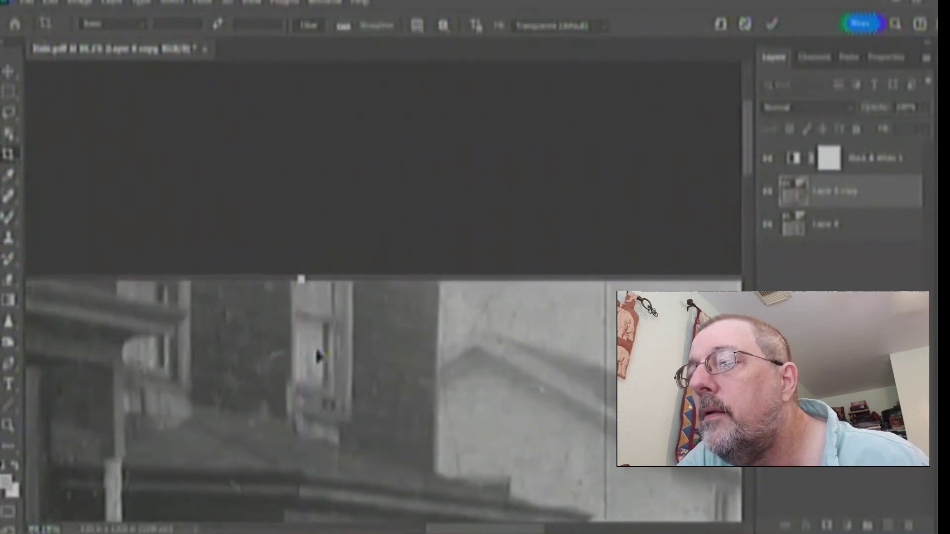
# Trim the thin strip along the photo's left edge from the crop and apply the crop
pyautogui.moveTo(466, 529); pyautogui.dragTo(317, 527)
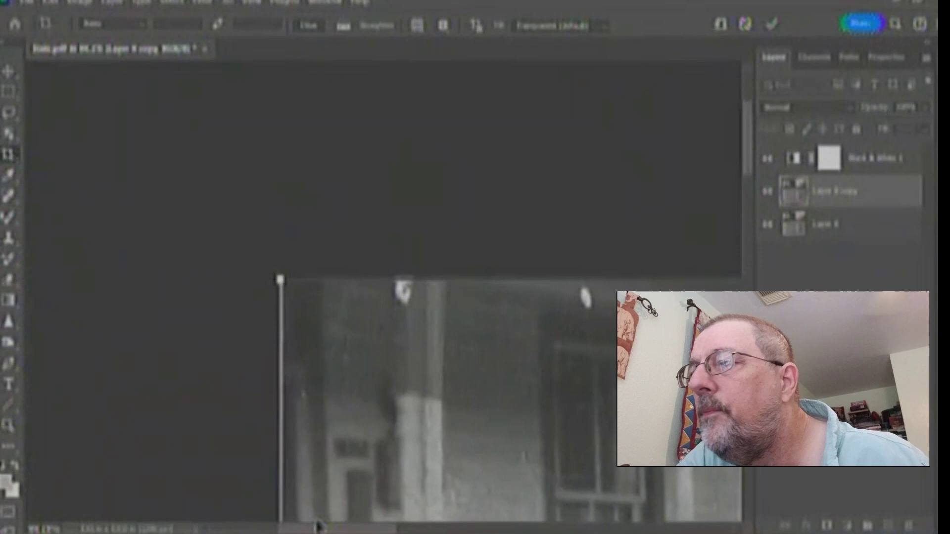
pyautogui.moveTo(750, 163); pyautogui.dragTo(748, 284)
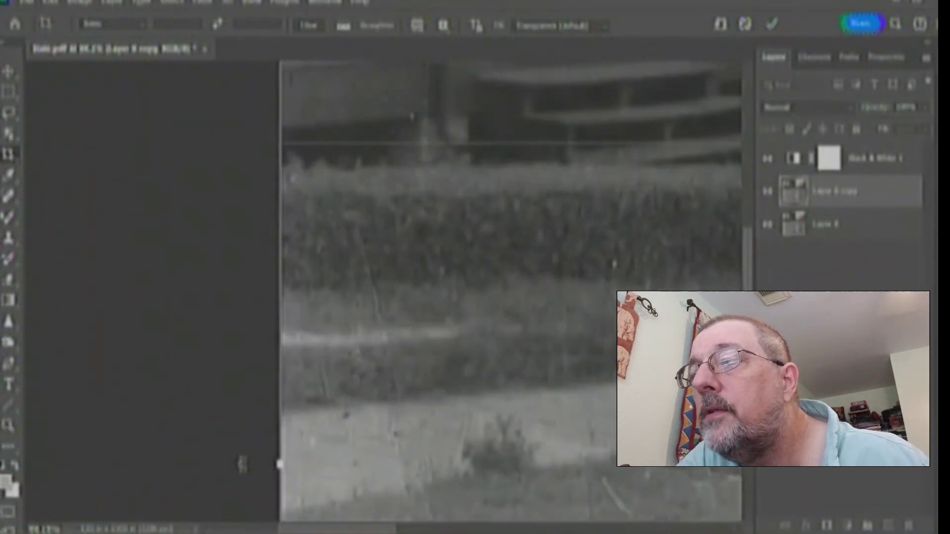
pyautogui.moveTo(279, 464); pyautogui.dragTo(284, 463)
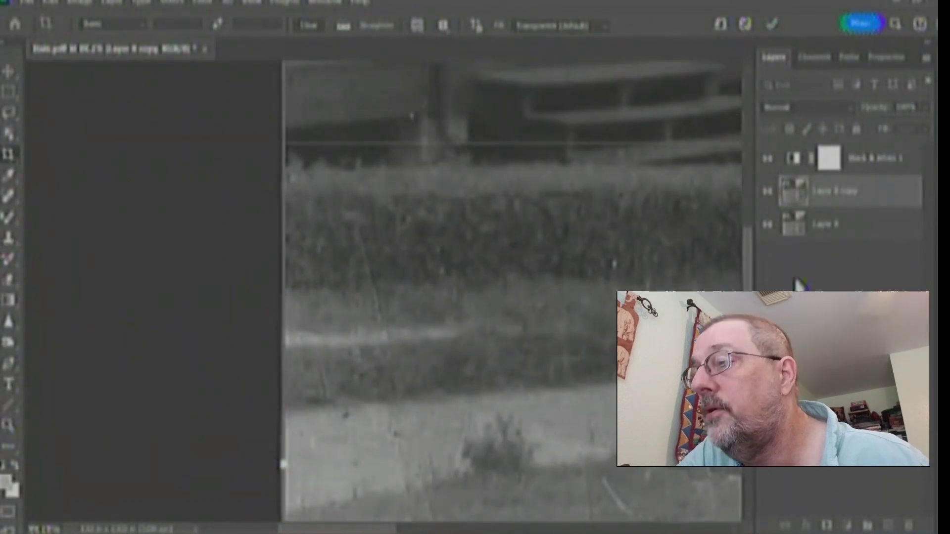
pyautogui.moveTo(748, 267); pyautogui.dragTo(750, 176)
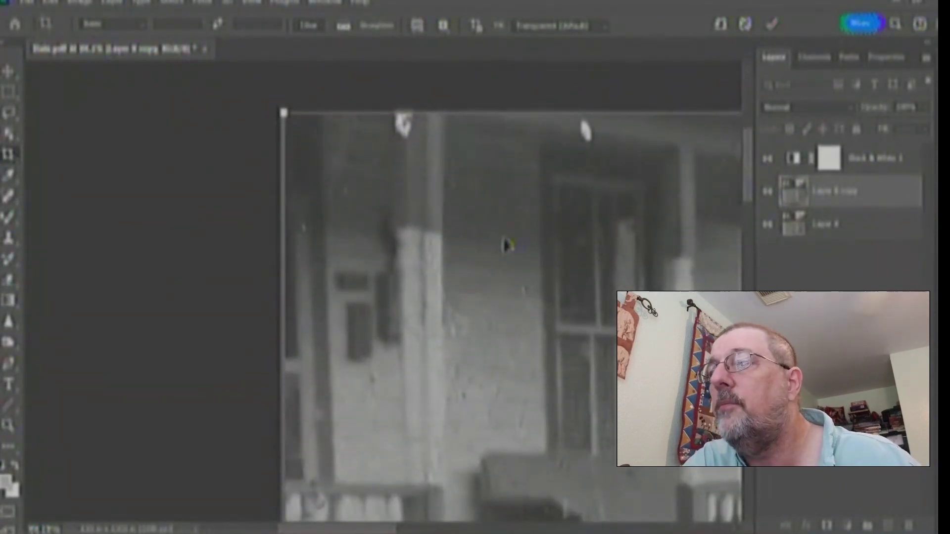
pyautogui.scroll(-8, 503, 245)
pyautogui.scroll(1, 485, 266)
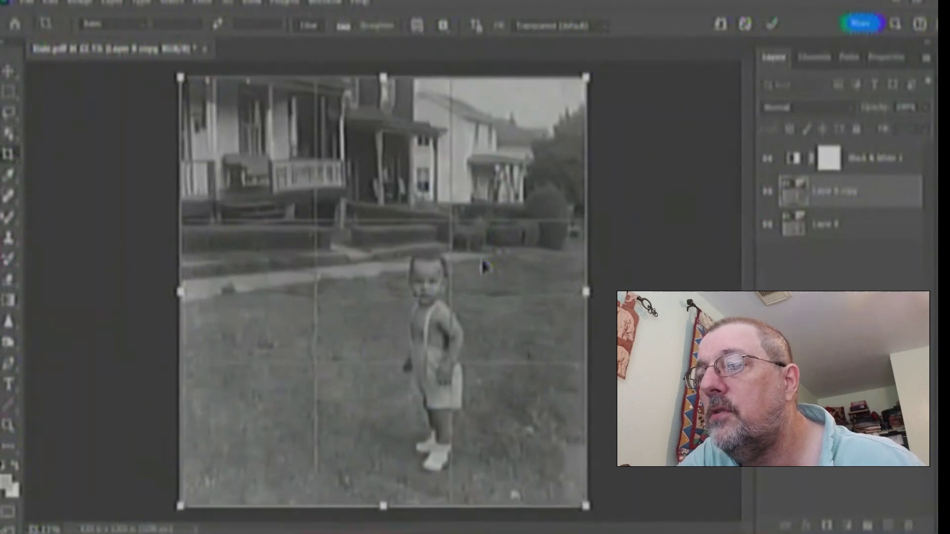
pyautogui.press('Return')
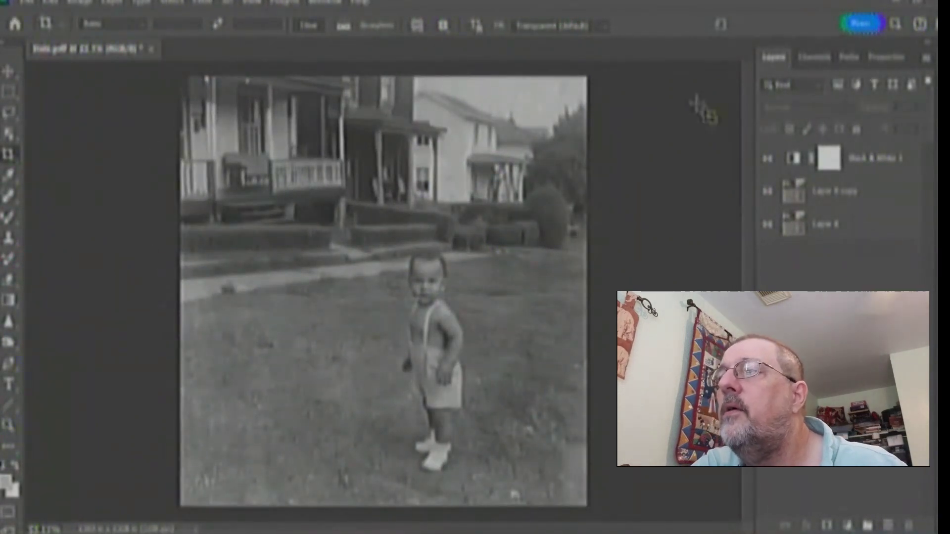
# Choose the Spot Healing Brush for the porch in the photo's upper-left corner and make the duplicated photo layer active
pyautogui.scroll(4, 173, 119)
pyautogui.scroll(3, 266, 168)
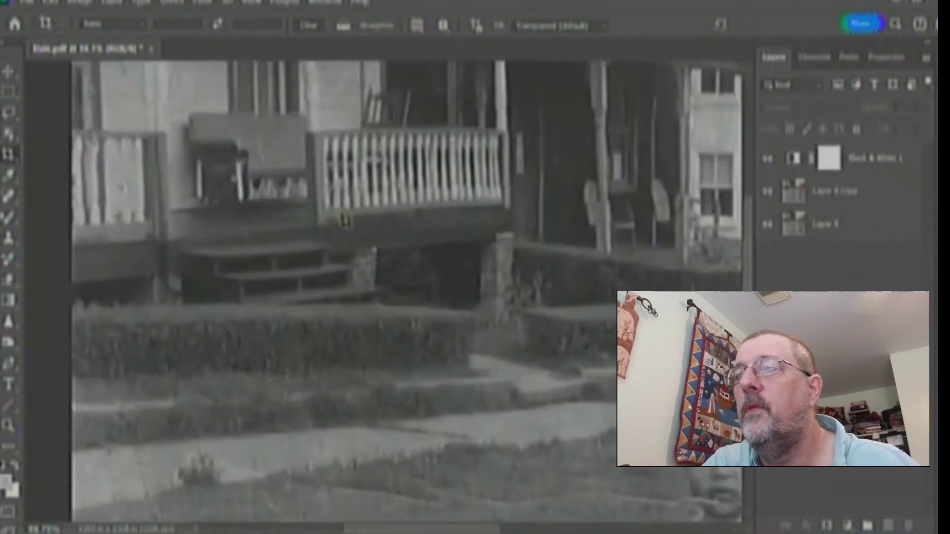
pyautogui.press('space')
pyautogui.moveTo(443, 119); pyautogui.dragTo(649, 524)
pyautogui.moveTo(589, 344); pyautogui.dragTo(509, 301)
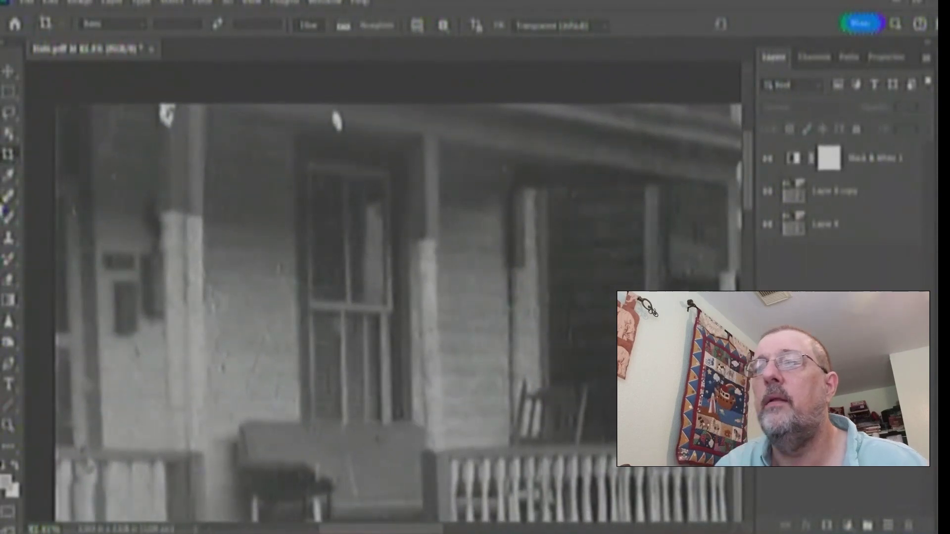
pyautogui.click(9, 198)
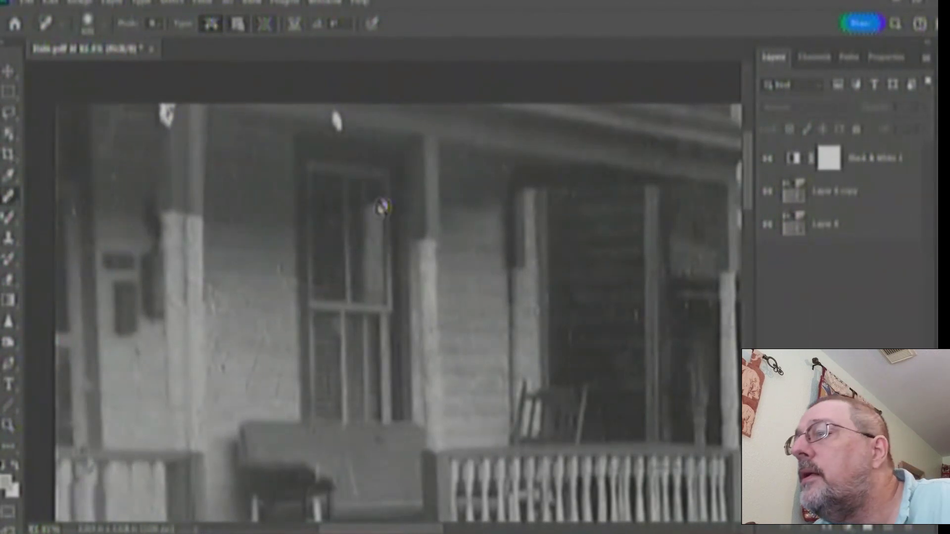
pyautogui.click(844, 200)
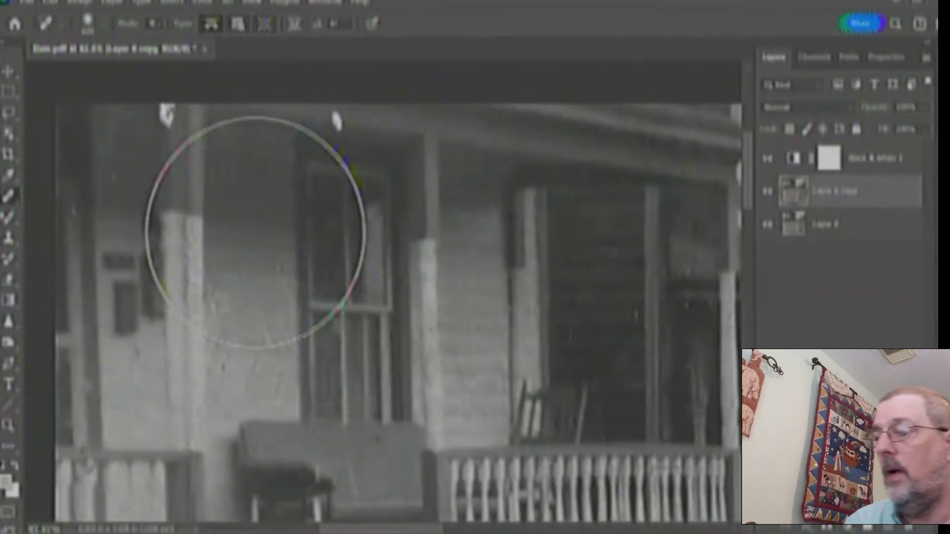
# Shrink the healing brush to a small spot size and save the document
pyautogui.press('[')
pyautogui.press('[')
pyautogui.press('[')
pyautogui.press('[')
pyautogui.press('[')
pyautogui.press('[')
pyautogui.press('[')
pyautogui.press('[')
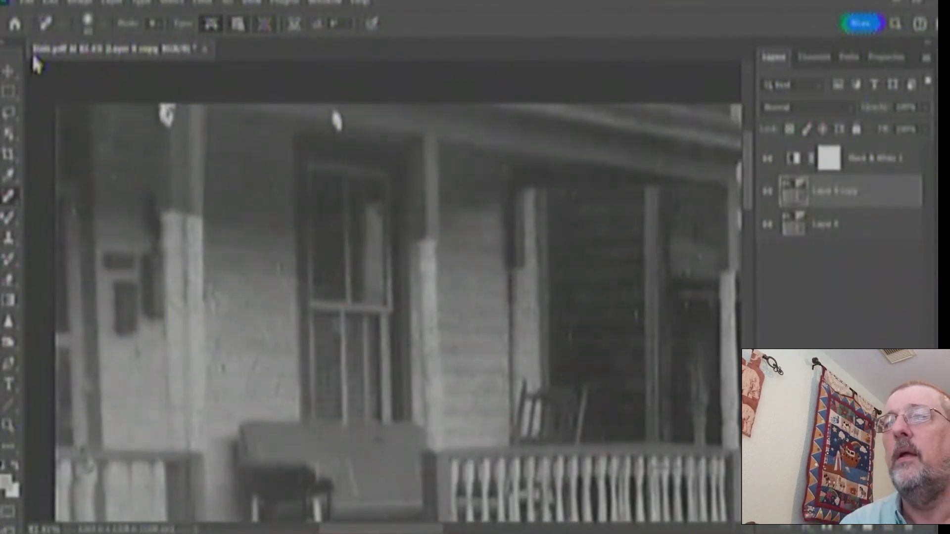
pyautogui.click(30, 7)
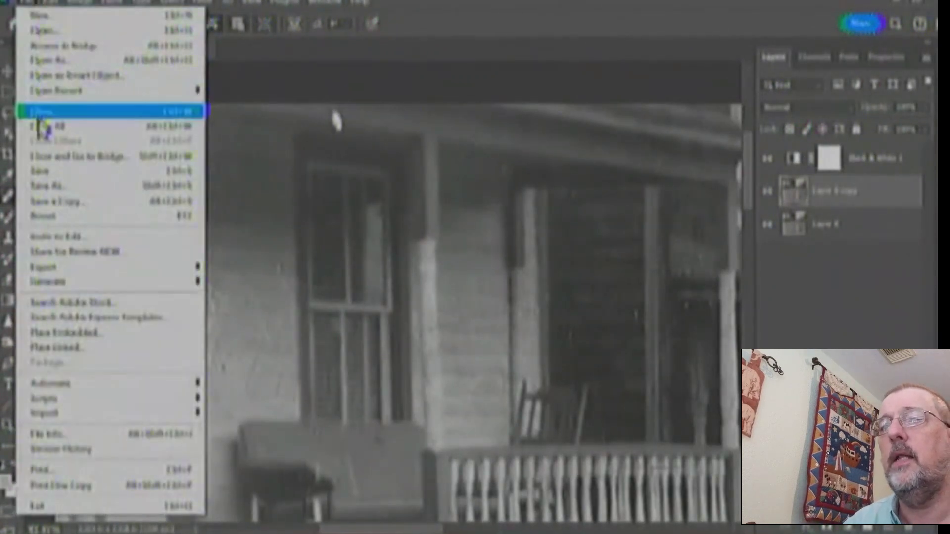
pyautogui.click(47, 172)
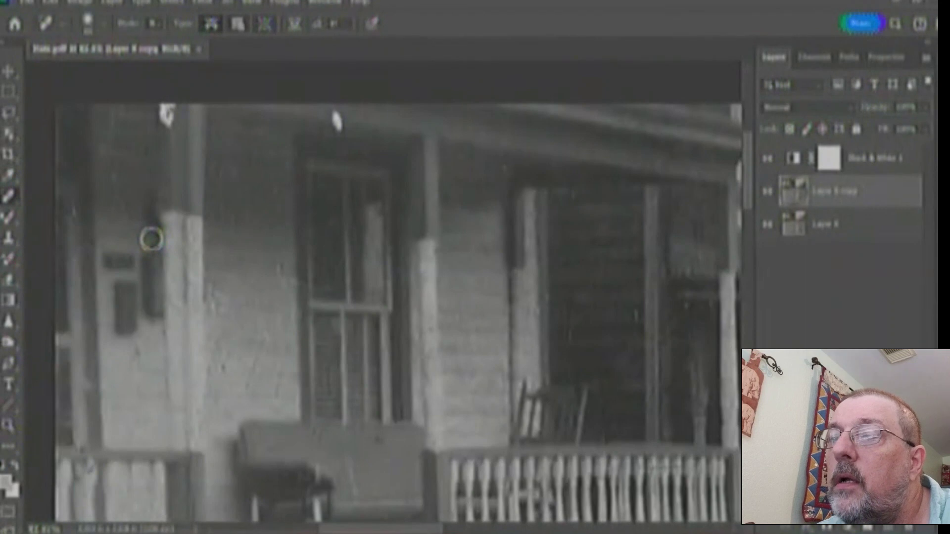
# Heal the specks and scratches on the porch wall and the two white blotches near the photo's top edge
pyautogui.click(112, 175)
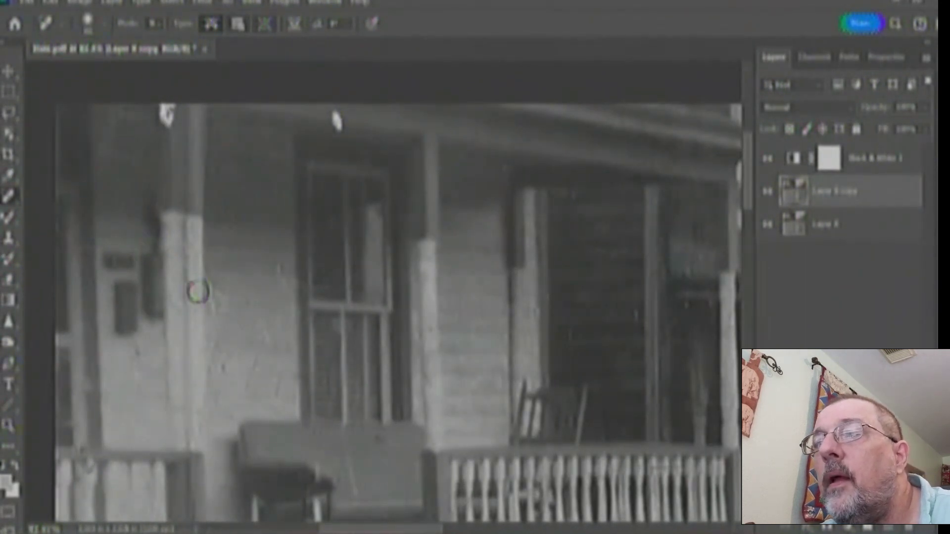
pyautogui.moveTo(214, 274); pyautogui.dragTo(287, 285)
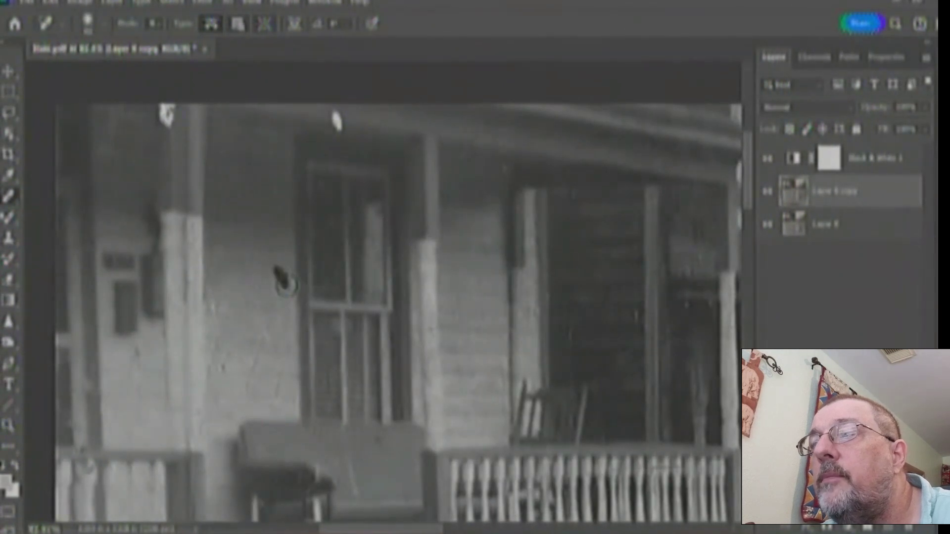
pyautogui.moveTo(208, 316)
pyautogui.mouseDown()
pyautogui.moveTo(229, 322)
pyautogui.moveTo(216, 310)
pyautogui.mouseUp()
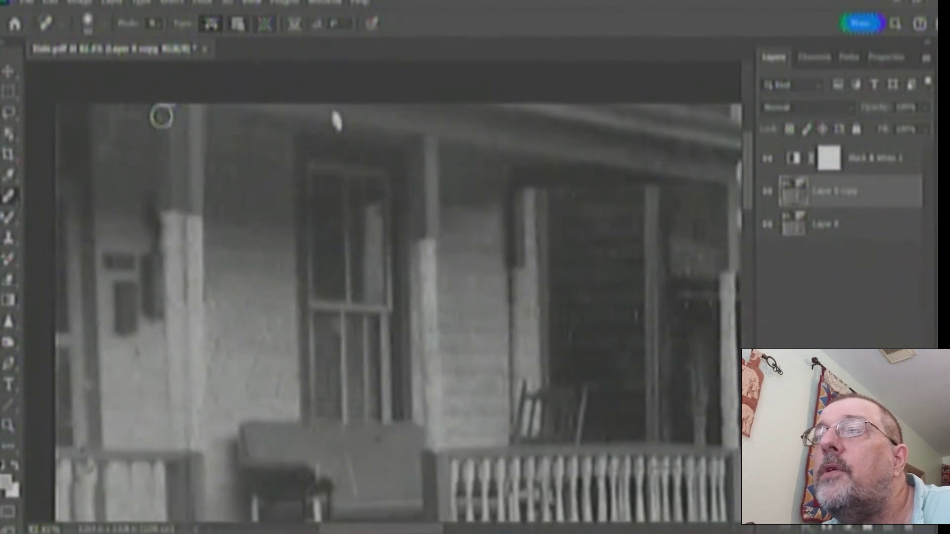
pyautogui.click(339, 124)
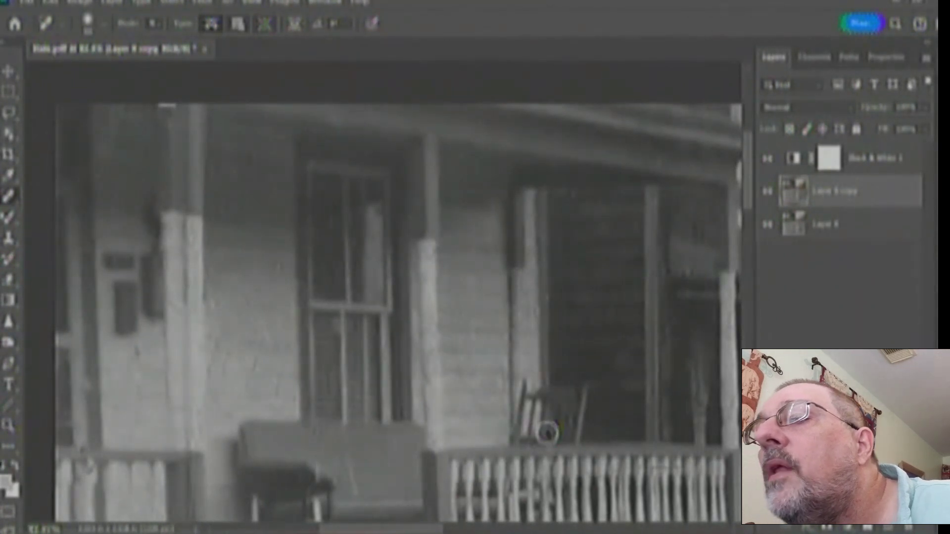
# Heal the remaining specks and scratches on the porch siding, around the window and beside the left post
pyautogui.moveTo(268, 333)
pyautogui.mouseDown()
pyautogui.moveTo(290, 359)
pyautogui.moveTo(270, 339)
pyautogui.moveTo(284, 369)
pyautogui.moveTo(277, 398)
pyautogui.moveTo(275, 354)
pyautogui.moveTo(275, 417)
pyautogui.moveTo(327, 370)
pyautogui.moveTo(329, 432)
pyautogui.mouseUp()
pyautogui.moveTo(330, 394); pyautogui.dragTo(354, 402)
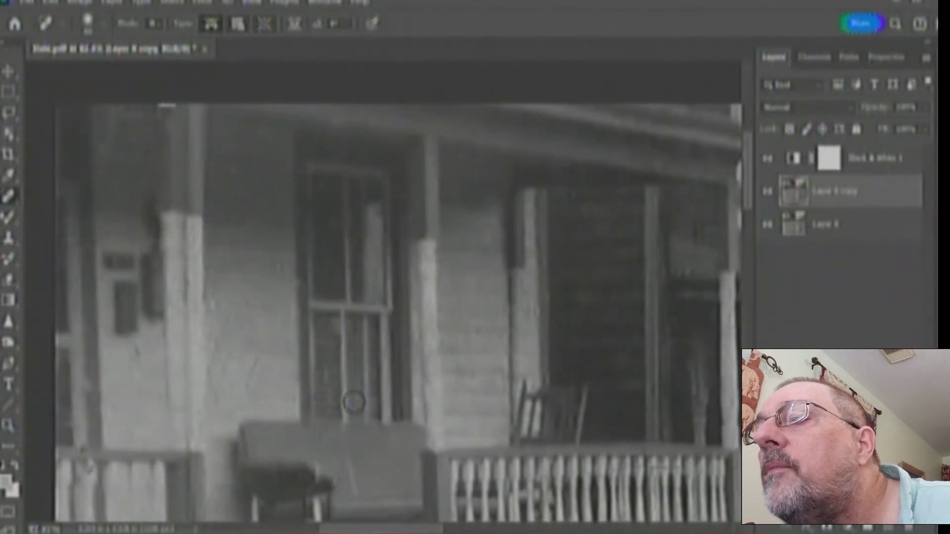
pyautogui.moveTo(239, 338)
pyautogui.mouseDown()
pyautogui.moveTo(232, 377)
pyautogui.moveTo(249, 389)
pyautogui.moveTo(253, 339)
pyautogui.mouseUp()
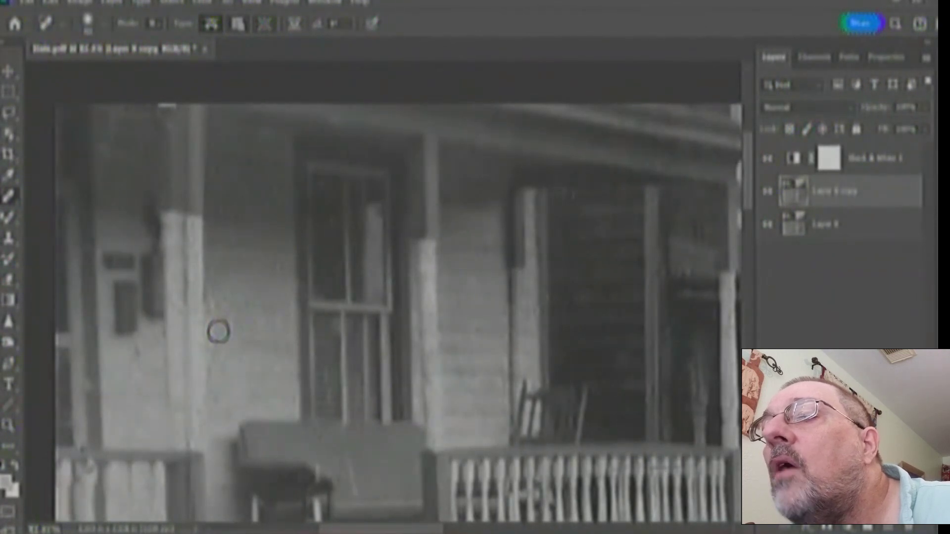
pyautogui.moveTo(211, 309)
pyautogui.mouseDown()
pyautogui.moveTo(212, 297)
pyautogui.moveTo(233, 306)
pyautogui.mouseUp()
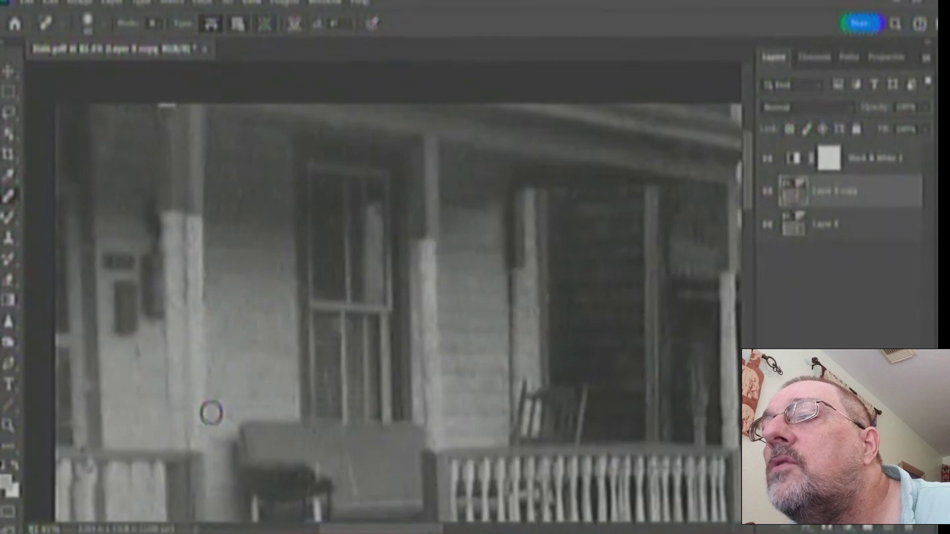
pyautogui.moveTo(134, 362); pyautogui.dragTo(132, 357)
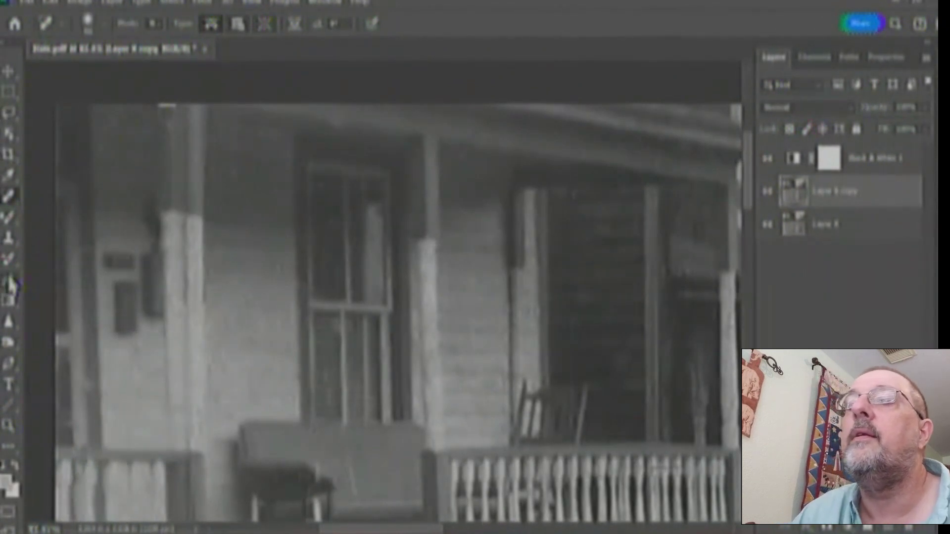
# Cover the leftover white mark at the photo's top edge beside the porch post using the Clone Stamp
pyautogui.click(11, 240)
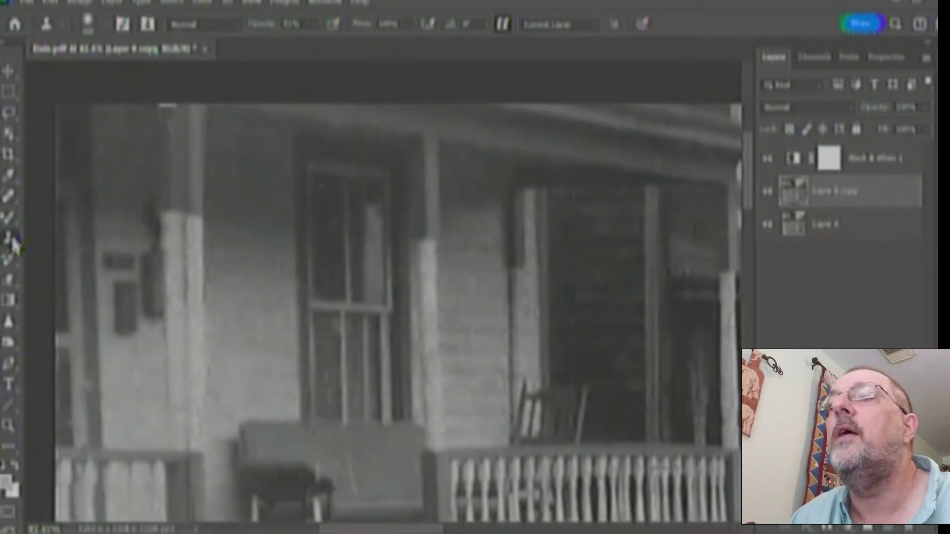
pyautogui.click(8, 198)
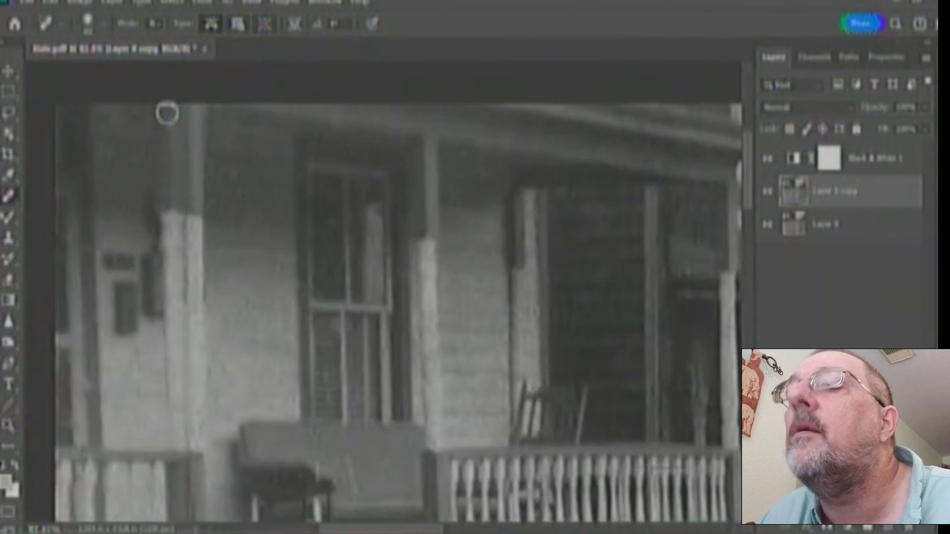
pyautogui.click(155, 244)
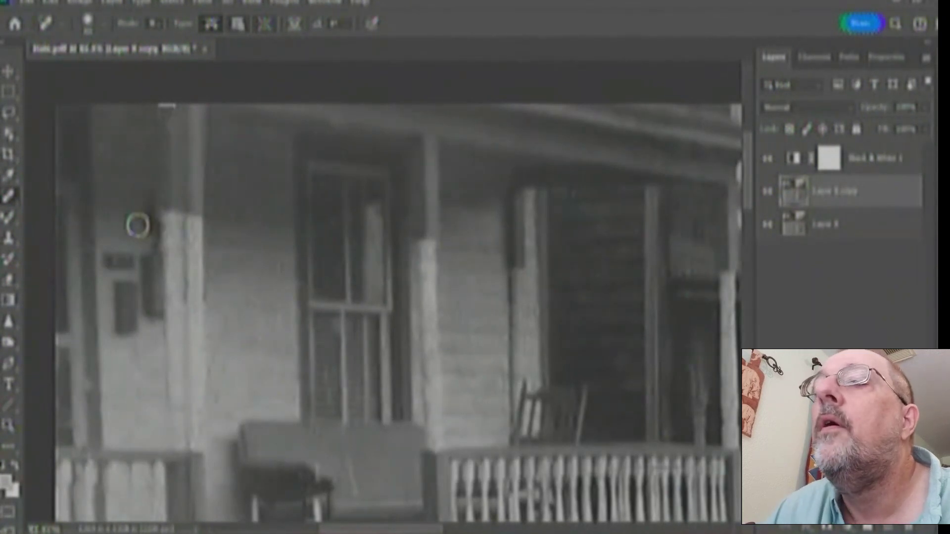
pyautogui.click(8, 237)
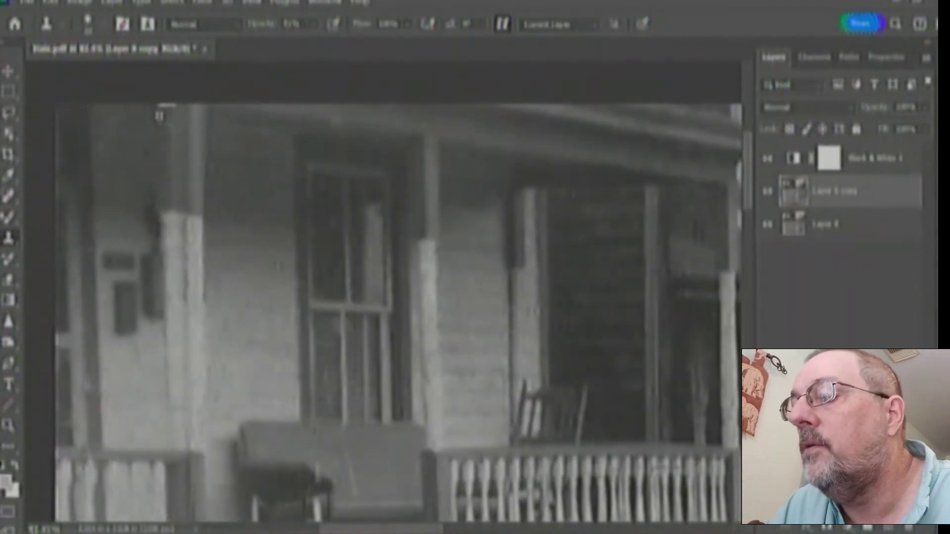
pyautogui.keyDown('alt'); pyautogui.click(161, 112); pyautogui.keyUp('alt')
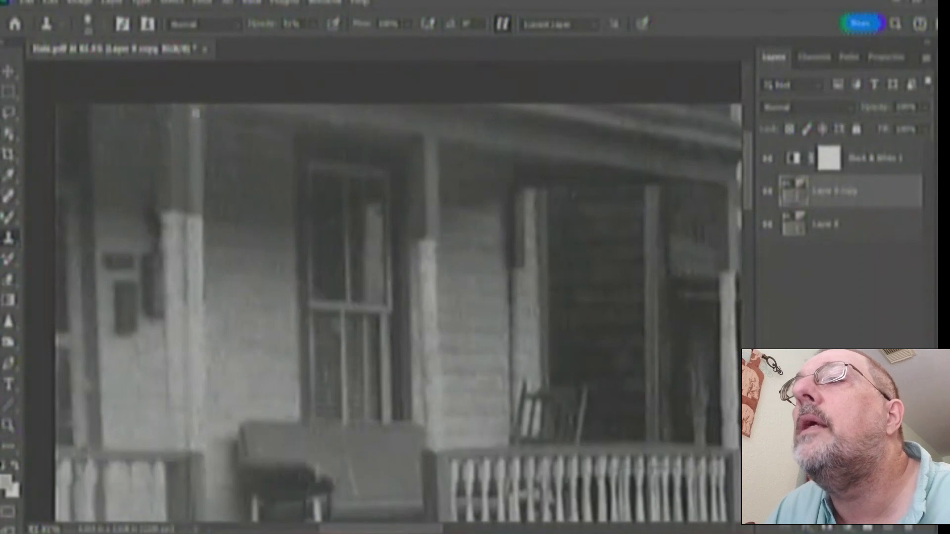
# Heal the scratches and specks on the dark wall between the second house's upper windows with the Spot Healing Brush
pyautogui.click(9, 198)
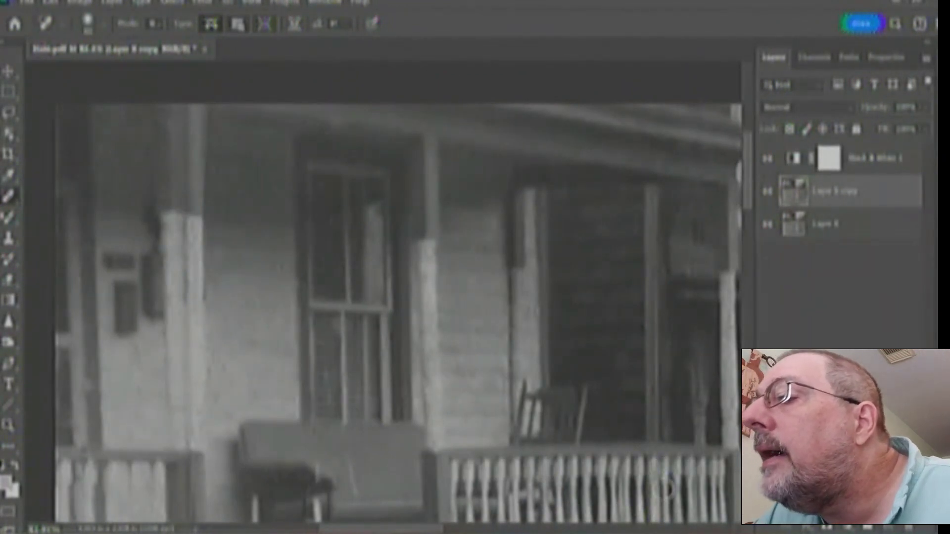
pyautogui.moveTo(651, 326); pyautogui.dragTo(136, 299)
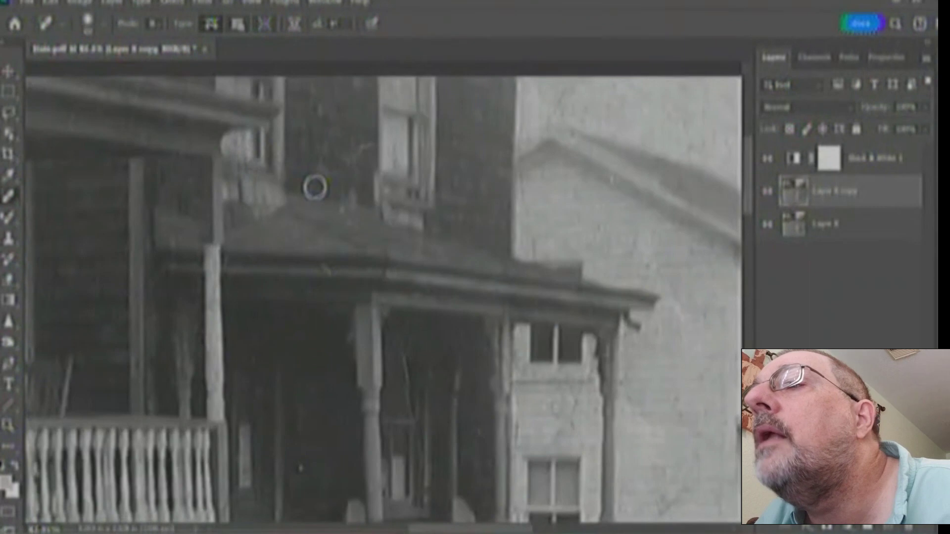
pyautogui.moveTo(329, 176); pyautogui.dragTo(367, 148)
pyautogui.moveTo(339, 120)
pyautogui.mouseDown()
pyautogui.moveTo(329, 152)
pyautogui.moveTo(309, 133)
pyautogui.moveTo(365, 146)
pyautogui.mouseUp()
pyautogui.click(299, 185)
pyautogui.moveTo(277, 188); pyautogui.dragTo(270, 188)
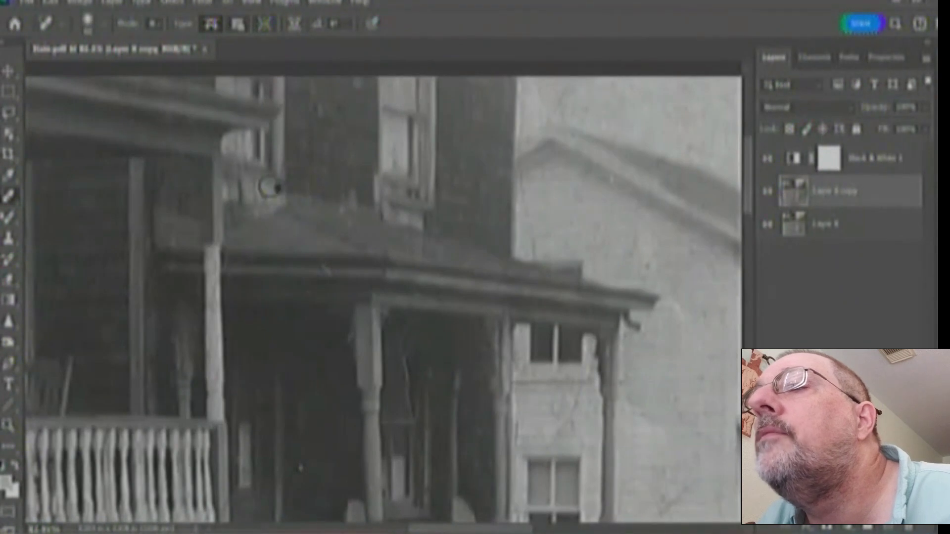
# Heal the speck on the second house's porch roof edge and the specks and thin vertical scratch in the dark porch interior
pyautogui.click(327, 272)
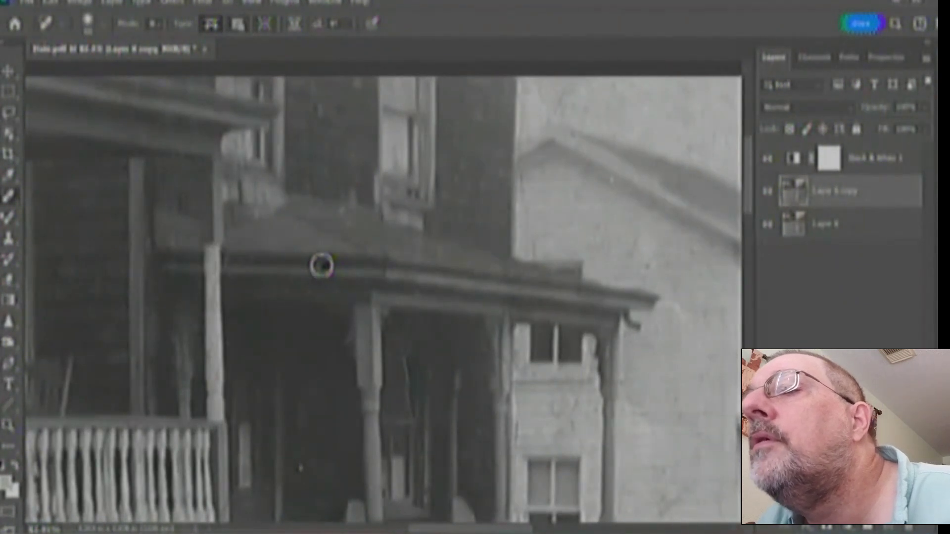
pyautogui.moveTo(230, 489)
pyautogui.mouseDown()
pyautogui.moveTo(315, 518)
pyautogui.moveTo(299, 515)
pyautogui.mouseUp()
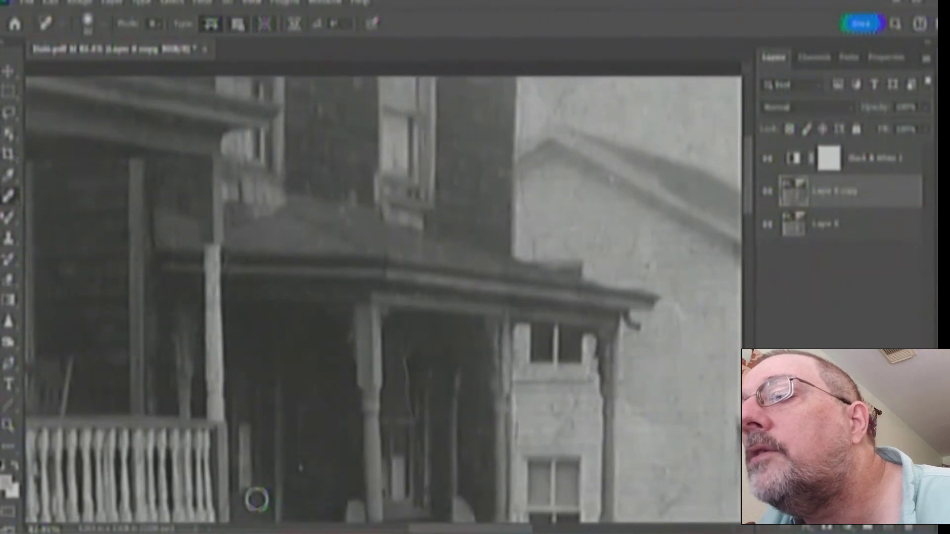
pyautogui.click(236, 459)
pyautogui.click(297, 467)
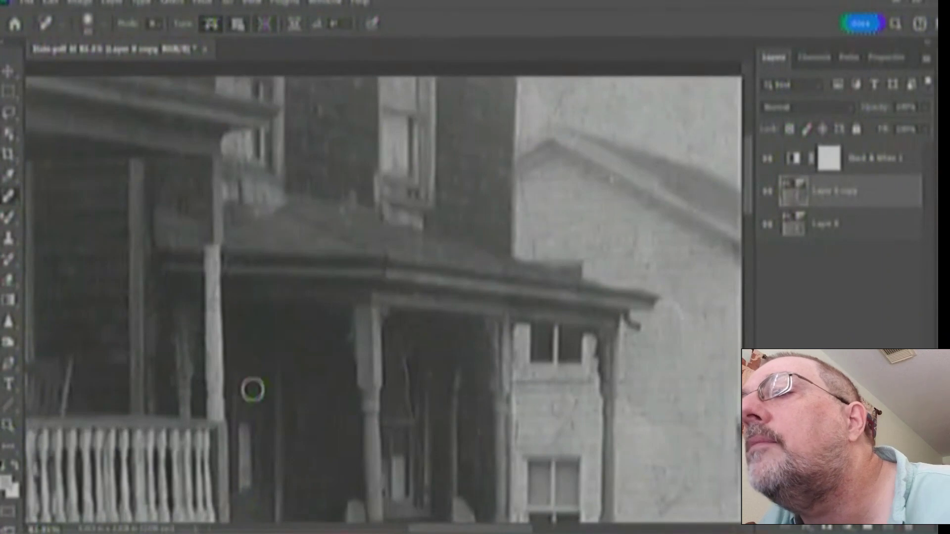
pyautogui.moveTo(406, 341); pyautogui.dragTo(411, 422)
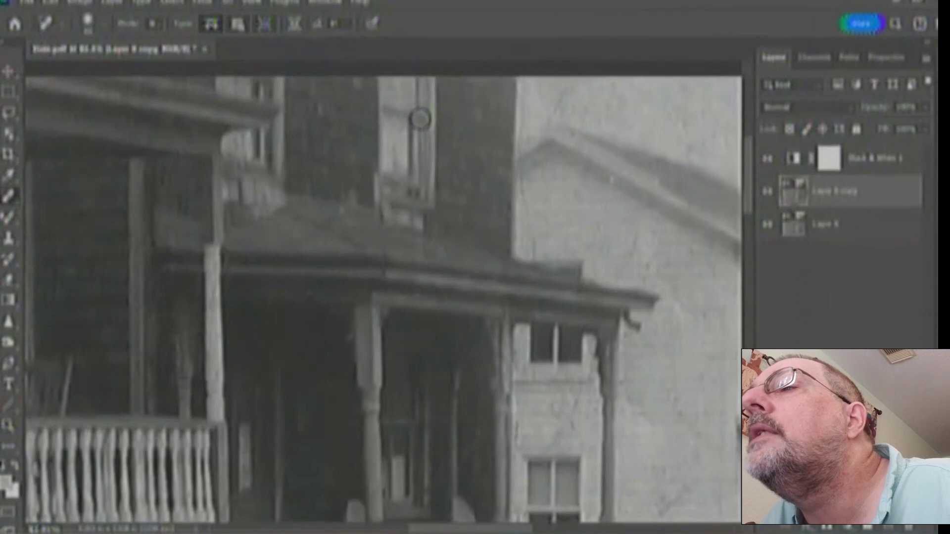
# Heal the specks and marks on the white house's gable wall and along the edge where it meets the dark house
pyautogui.moveTo(472, 132)
pyautogui.mouseDown()
pyautogui.moveTo(529, 216)
pyautogui.moveTo(534, 256)
pyautogui.moveTo(574, 229)
pyautogui.moveTo(561, 245)
pyautogui.mouseUp()
pyautogui.click(577, 193)
pyautogui.moveTo(542, 184); pyautogui.dragTo(552, 183)
pyautogui.moveTo(547, 129)
pyautogui.mouseDown()
pyautogui.moveTo(575, 75)
pyautogui.moveTo(532, 98)
pyautogui.moveTo(524, 118)
pyautogui.mouseUp()
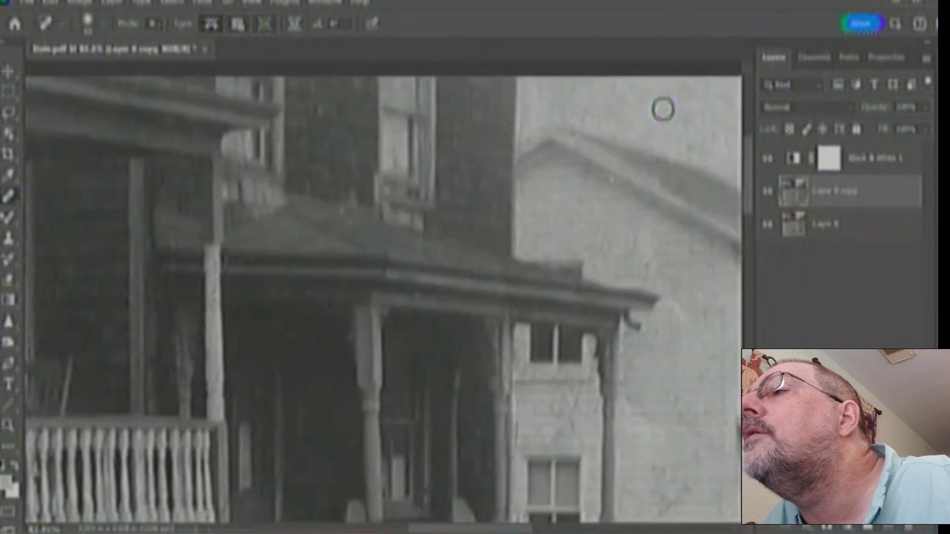
# Heal the scratches and dark spots in the sky above the white house's roof and across its side wall
pyautogui.moveTo(668, 133); pyautogui.dragTo(729, 139)
pyautogui.moveTo(649, 229)
pyautogui.mouseDown()
pyautogui.moveTo(645, 270)
pyautogui.moveTo(655, 263)
pyautogui.moveTo(668, 309)
pyautogui.mouseUp()
pyautogui.moveTo(666, 278); pyautogui.dragTo(727, 271)
pyautogui.moveTo(672, 299)
pyautogui.mouseDown()
pyautogui.moveTo(691, 333)
pyautogui.moveTo(726, 313)
pyautogui.mouseUp()
pyautogui.moveTo(700, 369); pyautogui.dragTo(728, 368)
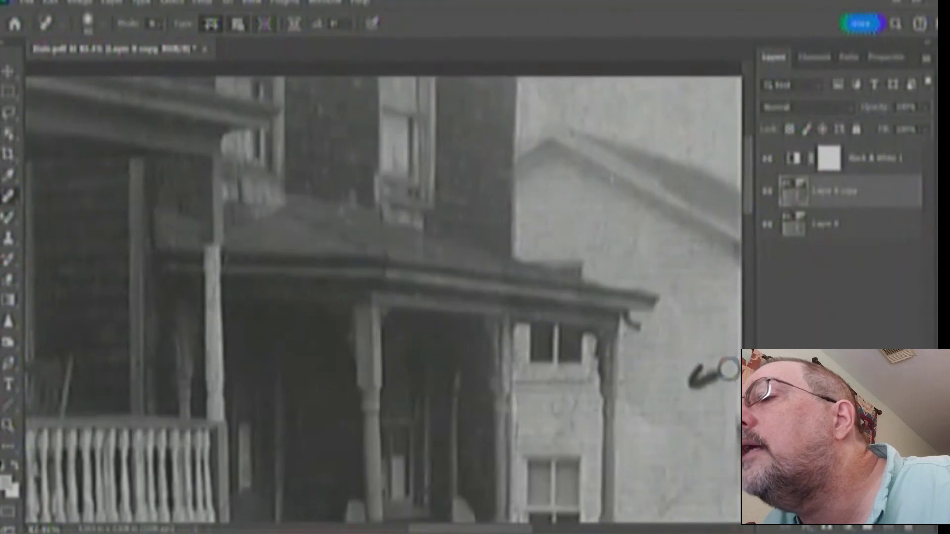
pyautogui.moveTo(622, 399)
pyautogui.mouseDown()
pyautogui.moveTo(642, 431)
pyautogui.moveTo(627, 389)
pyautogui.moveTo(643, 417)
pyautogui.mouseUp()
pyautogui.moveTo(705, 411); pyautogui.dragTo(696, 437)
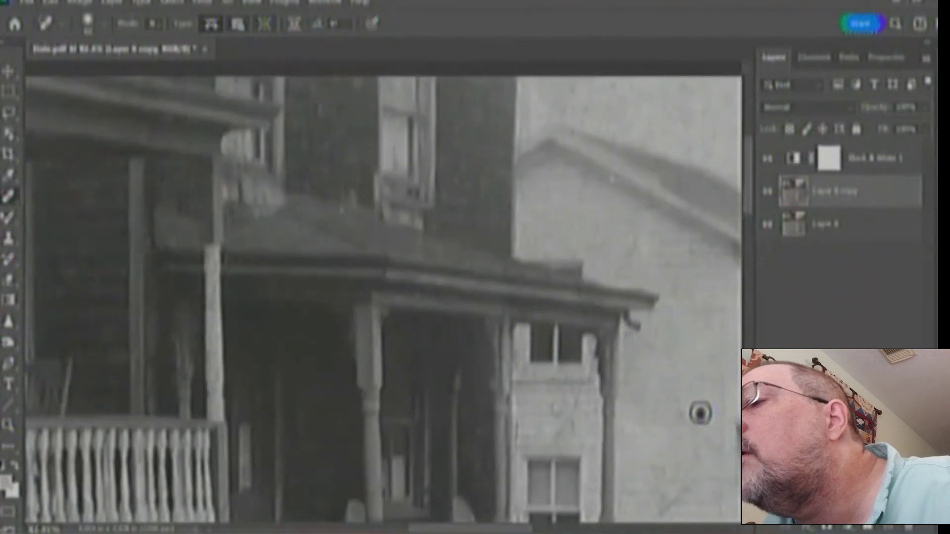
# Heal the cracks and blotches around the white house's small front windows and on the wall beside its narrow upper window
pyautogui.click(662, 527)
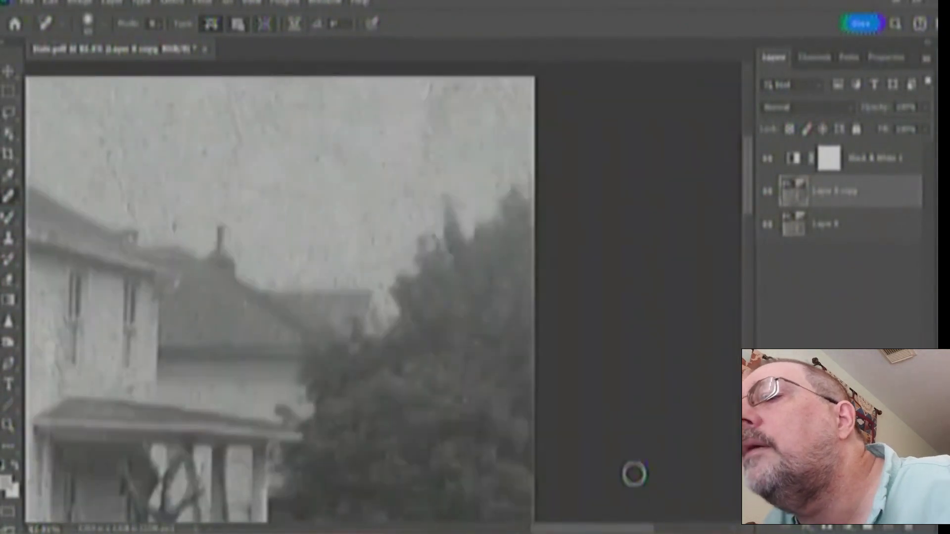
pyautogui.moveTo(577, 528); pyautogui.dragTo(469, 526)
pyautogui.moveTo(497, 384)
pyautogui.mouseDown()
pyautogui.moveTo(460, 451)
pyautogui.moveTo(482, 426)
pyautogui.moveTo(475, 411)
pyautogui.moveTo(484, 403)
pyautogui.mouseUp()
pyautogui.moveTo(483, 402)
pyautogui.mouseDown()
pyautogui.moveTo(478, 397)
pyautogui.moveTo(491, 393)
pyautogui.moveTo(471, 377)
pyautogui.moveTo(504, 374)
pyautogui.moveTo(509, 356)
pyautogui.mouseUp()
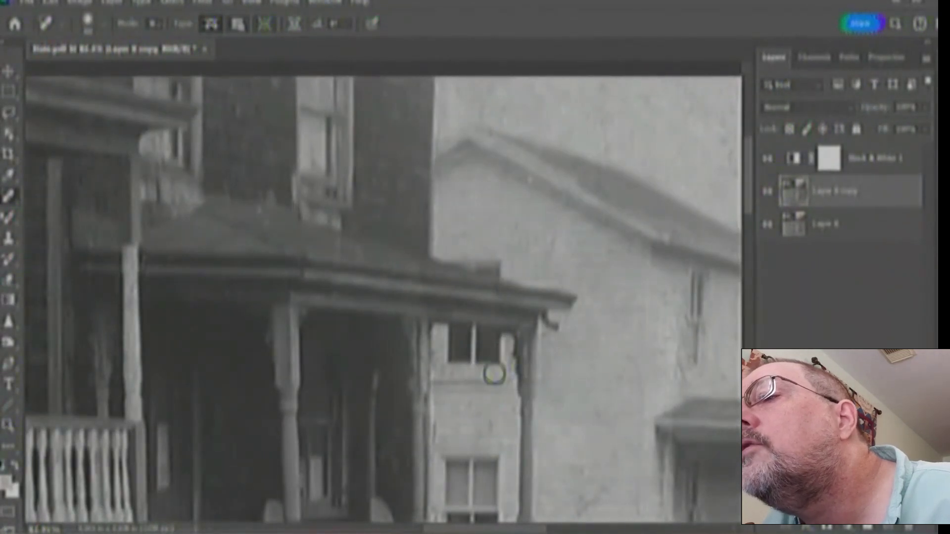
pyautogui.click(434, 400)
pyautogui.moveTo(436, 441); pyautogui.dragTo(435, 429)
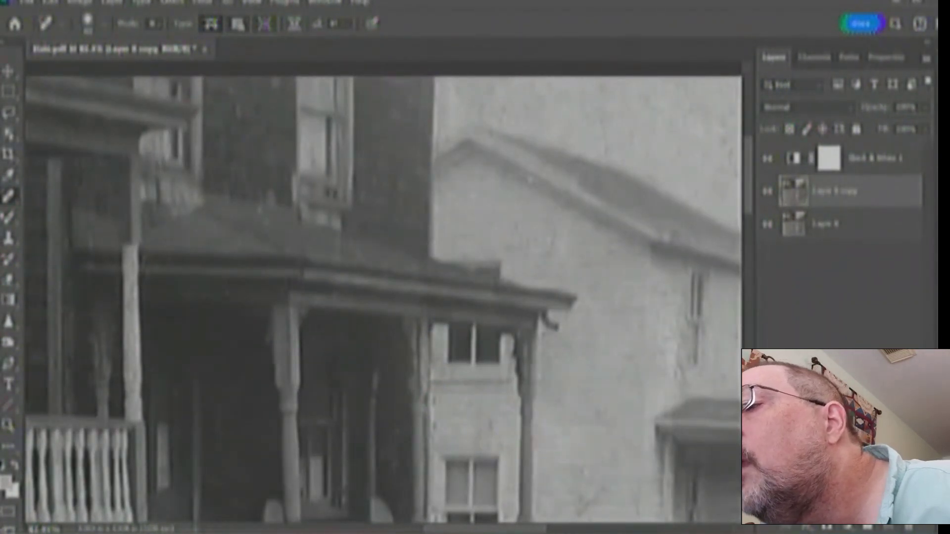
pyautogui.moveTo(549, 483)
pyautogui.mouseDown()
pyautogui.moveTo(580, 513)
pyautogui.moveTo(609, 482)
pyautogui.mouseUp()
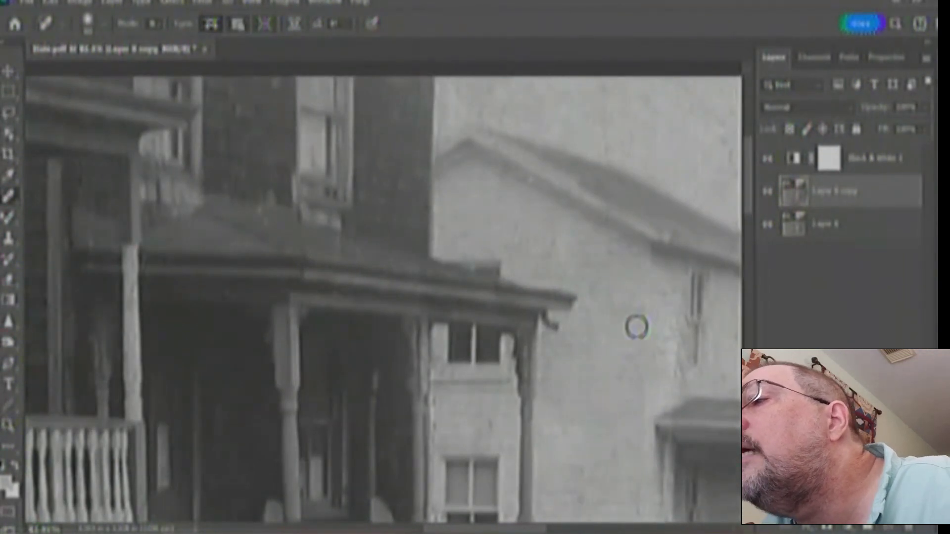
pyautogui.moveTo(659, 356)
pyautogui.mouseDown()
pyautogui.moveTo(678, 333)
pyautogui.moveTo(671, 297)
pyautogui.moveTo(688, 286)
pyautogui.moveTo(680, 379)
pyautogui.moveTo(680, 275)
pyautogui.mouseUp()
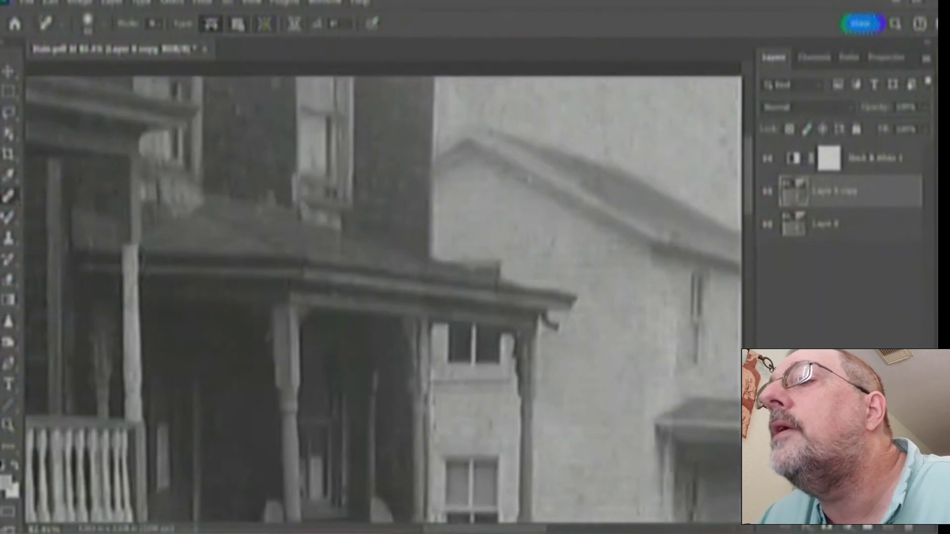
# Compare the healed duplicate layer with the original by repeatedly hiding and showing the duplicate
pyautogui.click(837, 227)
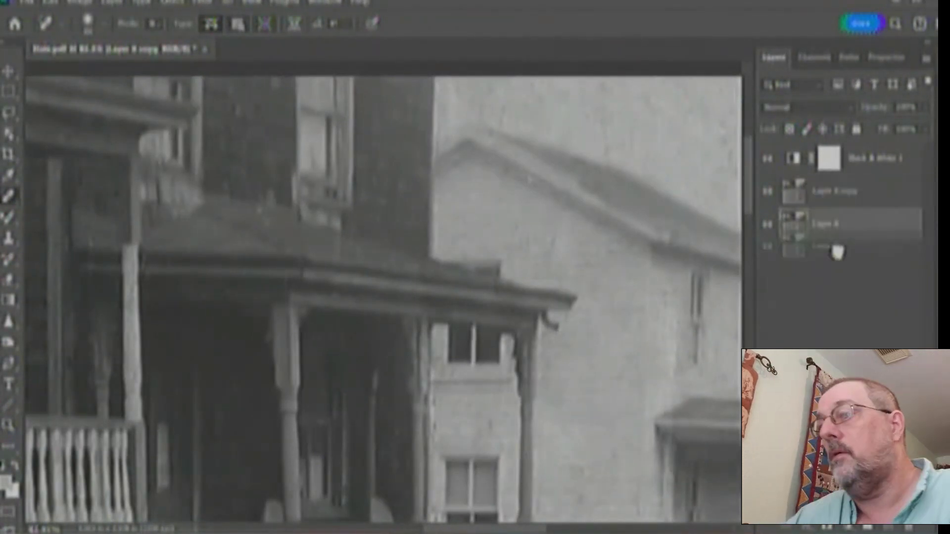
pyautogui.click(808, 198)
pyautogui.click(765, 192)
pyautogui.click(765, 192)
pyautogui.click(766, 192)
pyautogui.click(763, 194)
pyautogui.click(765, 193)
pyautogui.click(767, 193)
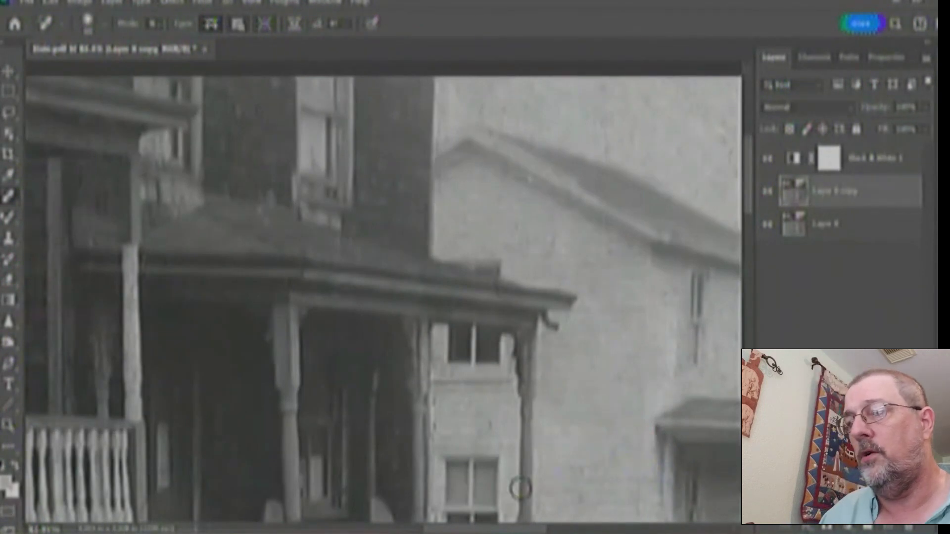
# Heal the scratches and specks in the sky above the white house's roof and around the distant chimney
pyautogui.moveTo(487, 532); pyautogui.dragTo(565, 531)
pyautogui.moveTo(286, 141)
pyautogui.mouseDown()
pyautogui.moveTo(256, 117)
pyautogui.moveTo(303, 210)
pyautogui.moveTo(343, 217)
pyautogui.moveTo(348, 203)
pyautogui.moveTo(311, 144)
pyautogui.mouseUp()
pyautogui.moveTo(280, 102); pyautogui.dragTo(304, 191)
pyautogui.moveTo(270, 140); pyautogui.dragTo(245, 90)
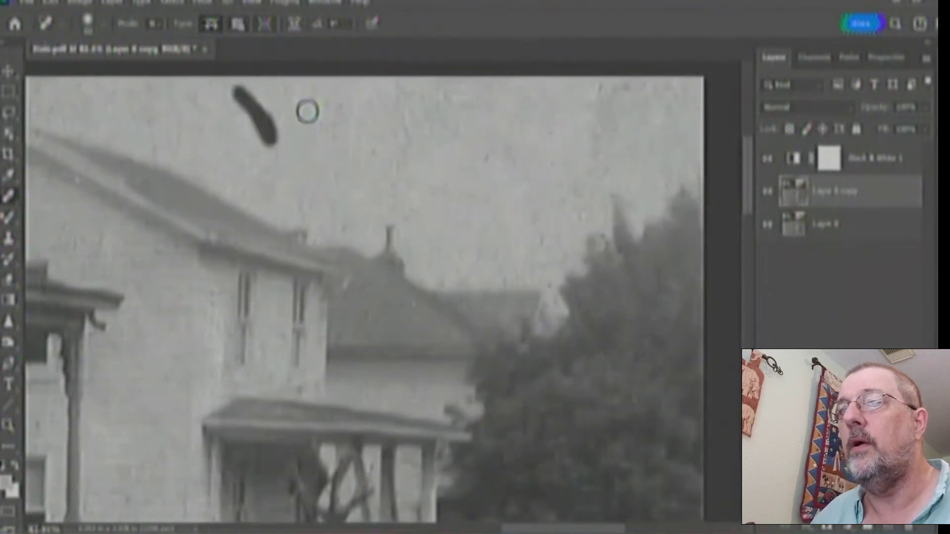
pyautogui.moveTo(306, 108); pyautogui.dragTo(327, 149)
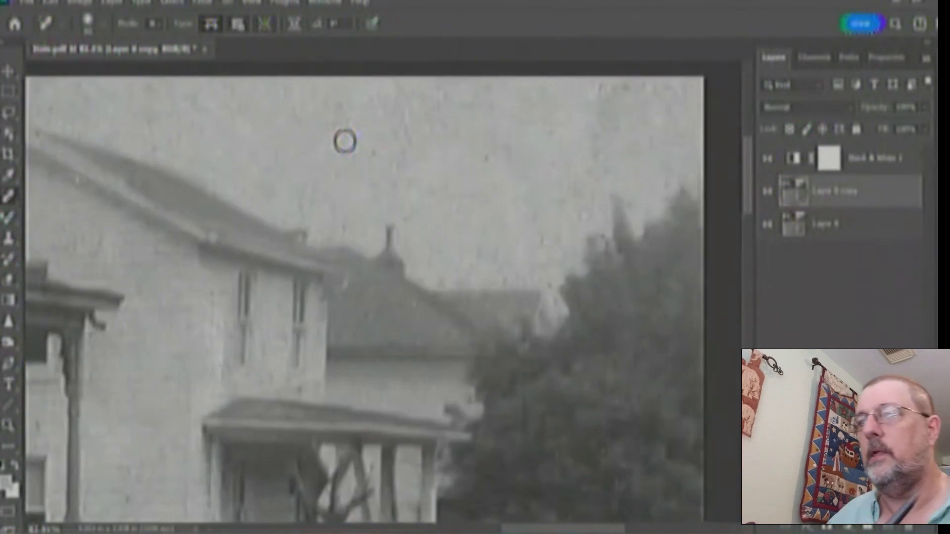
pyautogui.moveTo(391, 91)
pyautogui.mouseDown()
pyautogui.moveTo(415, 137)
pyautogui.moveTo(375, 92)
pyautogui.moveTo(364, 94)
pyautogui.moveTo(380, 123)
pyautogui.moveTo(379, 152)
pyautogui.mouseUp()
pyautogui.moveTo(345, 110); pyautogui.dragTo(395, 186)
pyautogui.moveTo(394, 155)
pyautogui.mouseDown()
pyautogui.moveTo(404, 197)
pyautogui.moveTo(452, 205)
pyautogui.moveTo(414, 197)
pyautogui.mouseUp()
pyautogui.moveTo(414, 215)
pyautogui.mouseDown()
pyautogui.moveTo(390, 207)
pyautogui.moveTo(327, 221)
pyautogui.mouseUp()
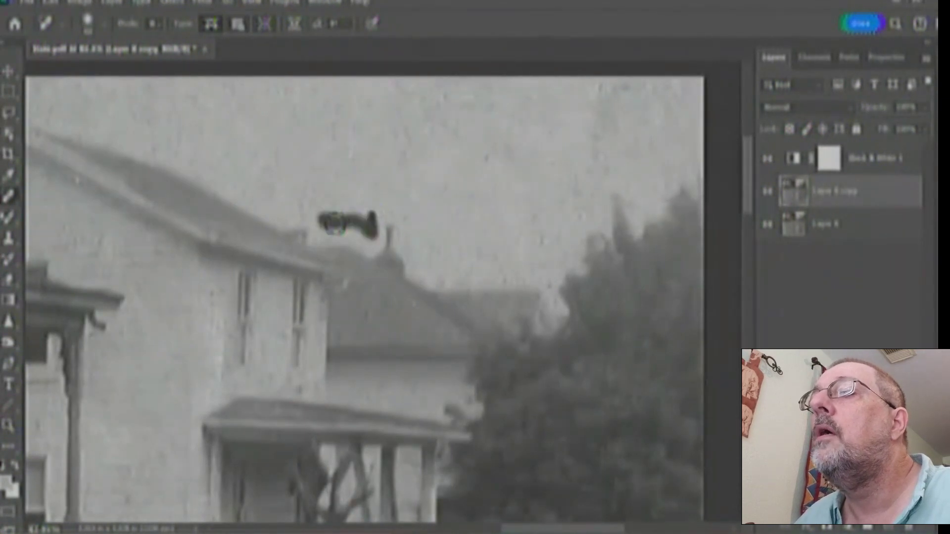
# Heal the specks and scratches in the sky between the distant chimney, the photo's upper edge and the large tree
pyautogui.moveTo(412, 247)
pyautogui.mouseDown()
pyautogui.moveTo(421, 273)
pyautogui.moveTo(461, 274)
pyautogui.moveTo(439, 253)
pyautogui.moveTo(517, 274)
pyautogui.moveTo(502, 277)
pyautogui.moveTo(530, 267)
pyautogui.moveTo(553, 283)
pyautogui.mouseUp()
pyautogui.moveTo(539, 262)
pyautogui.mouseDown()
pyautogui.moveTo(564, 267)
pyautogui.moveTo(537, 205)
pyautogui.moveTo(558, 201)
pyautogui.mouseUp()
pyautogui.moveTo(476, 167); pyautogui.dragTo(491, 154)
pyautogui.moveTo(435, 132); pyautogui.dragTo(453, 123)
pyautogui.moveTo(449, 106)
pyautogui.mouseDown()
pyautogui.moveTo(436, 92)
pyautogui.moveTo(446, 85)
pyautogui.moveTo(493, 98)
pyautogui.mouseUp()
pyautogui.moveTo(496, 86); pyautogui.dragTo(520, 91)
pyautogui.moveTo(534, 94)
pyautogui.mouseDown()
pyautogui.moveTo(537, 115)
pyautogui.moveTo(558, 136)
pyautogui.mouseUp()
pyautogui.moveTo(615, 94)
pyautogui.mouseDown()
pyautogui.moveTo(611, 154)
pyautogui.moveTo(585, 176)
pyautogui.moveTo(557, 164)
pyautogui.moveTo(601, 221)
pyautogui.mouseUp()
pyautogui.moveTo(612, 187)
pyautogui.mouseDown()
pyautogui.moveTo(628, 218)
pyautogui.moveTo(643, 159)
pyautogui.mouseUp()
# Heal the light specks and marks scattered over the large dark tree's foliage
pyautogui.moveTo(613, 369)
pyautogui.mouseDown()
pyautogui.moveTo(585, 336)
pyautogui.moveTo(574, 305)
pyautogui.mouseUp()
pyautogui.click(574, 304)
pyautogui.moveTo(625, 386); pyautogui.dragTo(640, 395)
pyautogui.moveTo(592, 484); pyautogui.dragTo(652, 447)
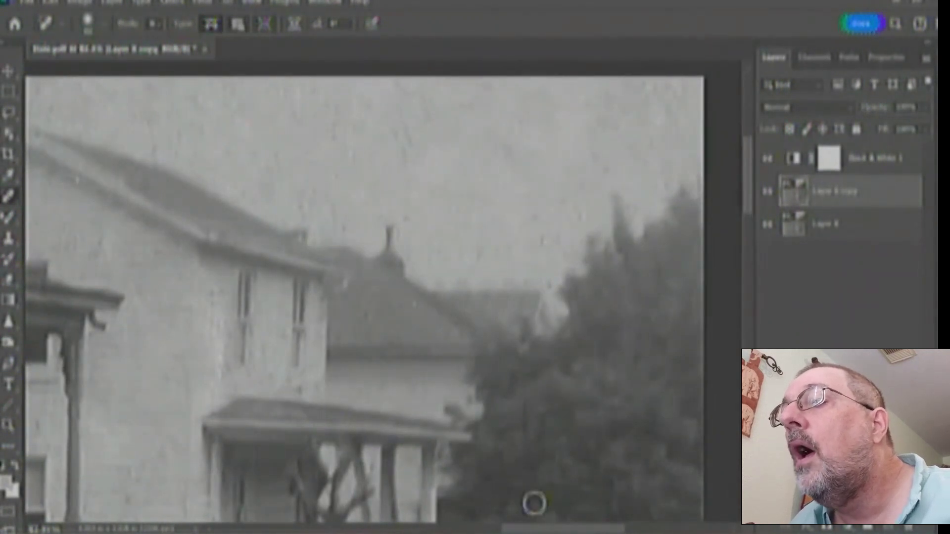
pyautogui.moveTo(537, 513); pyautogui.dragTo(691, 506)
pyautogui.moveTo(601, 488)
pyautogui.mouseDown()
pyautogui.moveTo(529, 502)
pyautogui.moveTo(629, 505)
pyautogui.mouseUp()
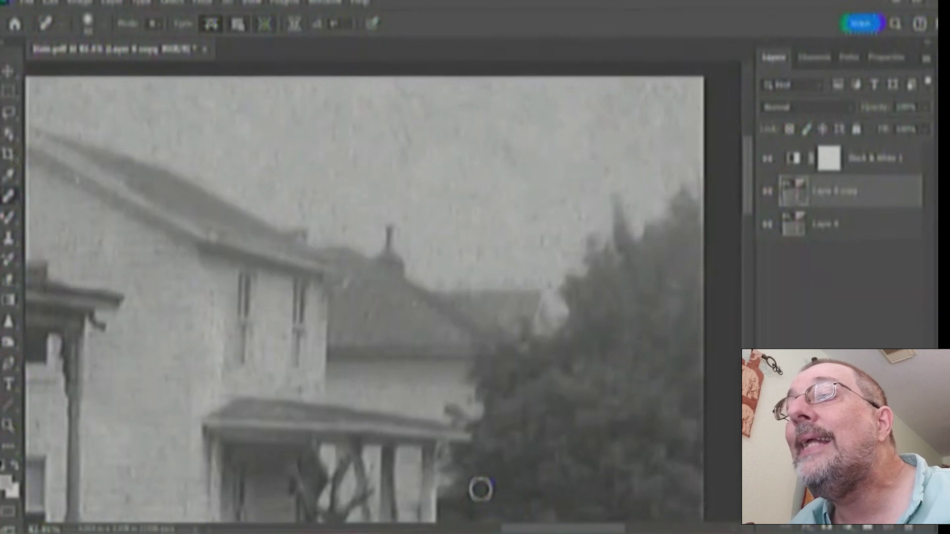
# Heal the remaining marks around the white house's upper windows, the distant roof, the sky above it and the small porch
pyautogui.moveTo(278, 384)
pyautogui.mouseDown()
pyautogui.moveTo(310, 373)
pyautogui.moveTo(315, 334)
pyautogui.mouseUp()
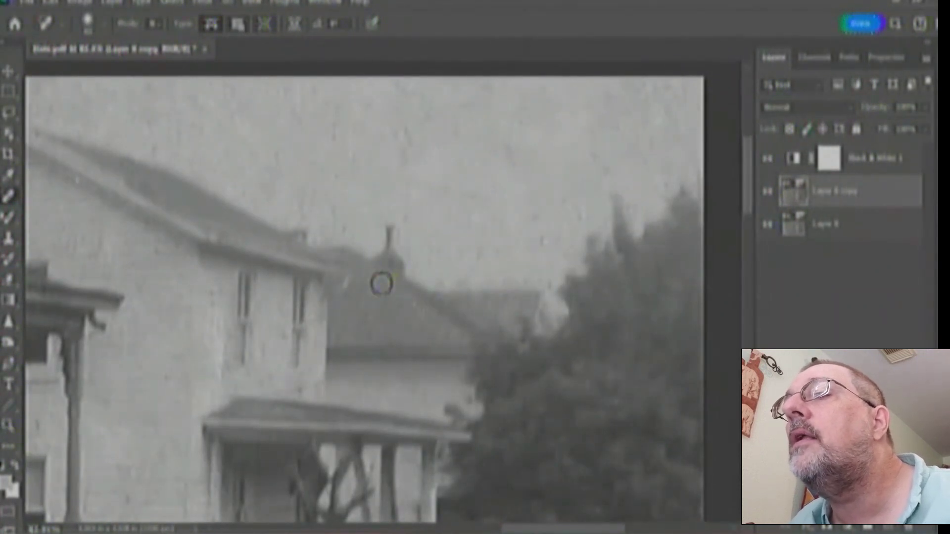
pyautogui.moveTo(377, 282); pyautogui.dragTo(382, 301)
pyautogui.moveTo(433, 280); pyautogui.dragTo(436, 250)
pyautogui.moveTo(468, 277); pyautogui.dragTo(500, 257)
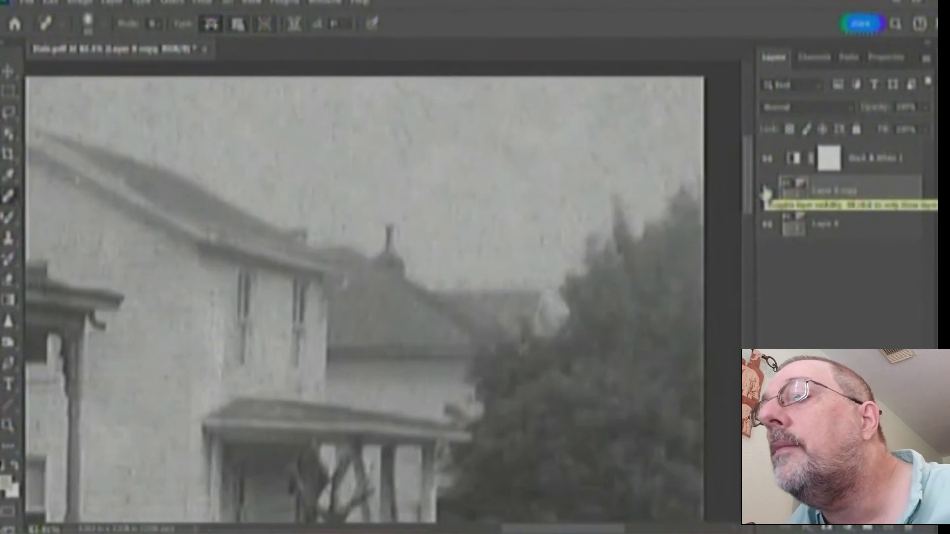
pyautogui.moveTo(370, 470)
pyautogui.mouseDown()
pyautogui.moveTo(366, 476)
pyautogui.moveTo(372, 466)
pyautogui.mouseUp()
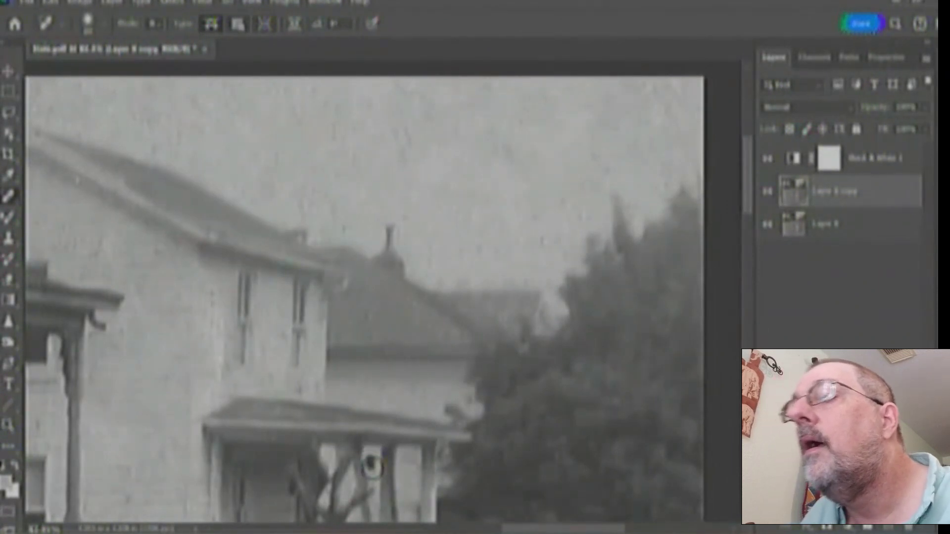
# Heal the specks on the large rounded bush and the marks around the pale block beside it
pyautogui.moveTo(524, 418)
pyautogui.mouseDown()
pyautogui.moveTo(526, 287)
pyautogui.moveTo(476, 326)
pyautogui.moveTo(490, 324)
pyautogui.mouseUp()
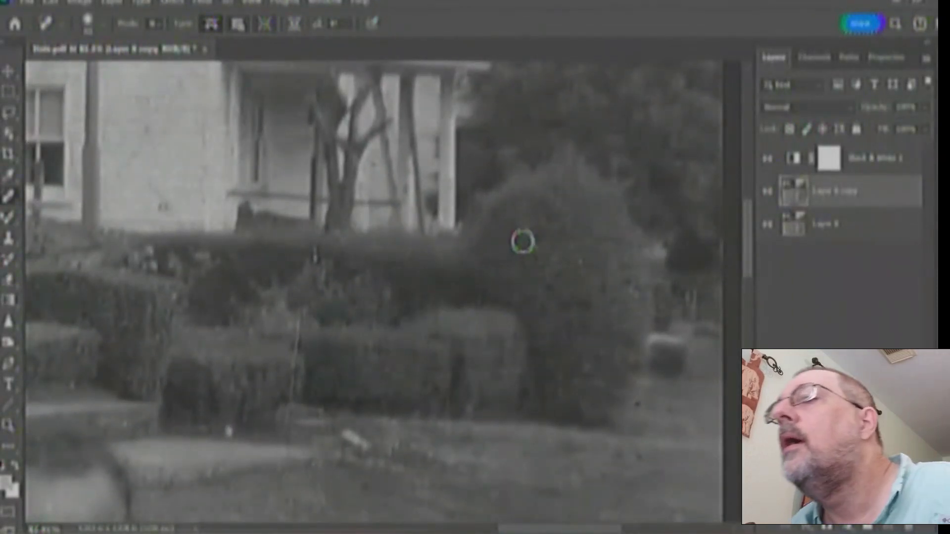
pyautogui.moveTo(541, 273); pyautogui.dragTo(559, 270)
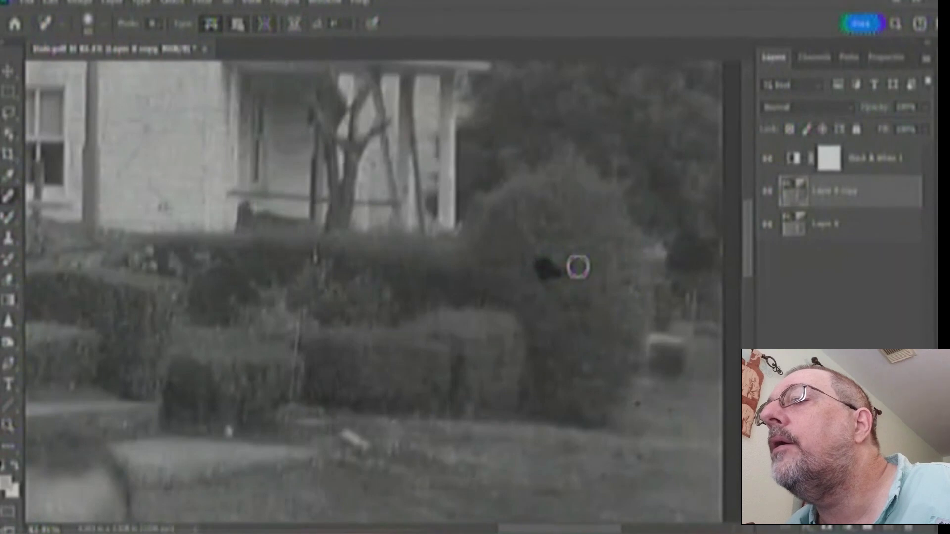
pyautogui.click(630, 282)
pyautogui.click(665, 317)
pyautogui.moveTo(686, 320)
pyautogui.mouseDown()
pyautogui.moveTo(683, 302)
pyautogui.moveTo(660, 317)
pyautogui.mouseUp()
pyautogui.click(665, 281)
pyautogui.click(538, 273)
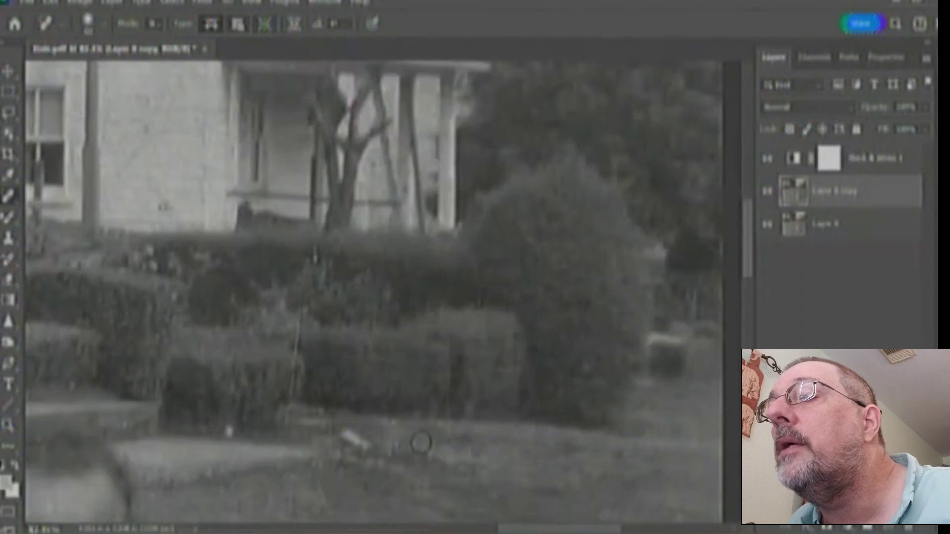
# Heal the specks and scratches on the lawn and across the trimmed hedges in front of the rounded bush
pyautogui.moveTo(393, 423)
pyautogui.mouseDown()
pyautogui.moveTo(407, 489)
pyautogui.moveTo(456, 507)
pyautogui.mouseUp()
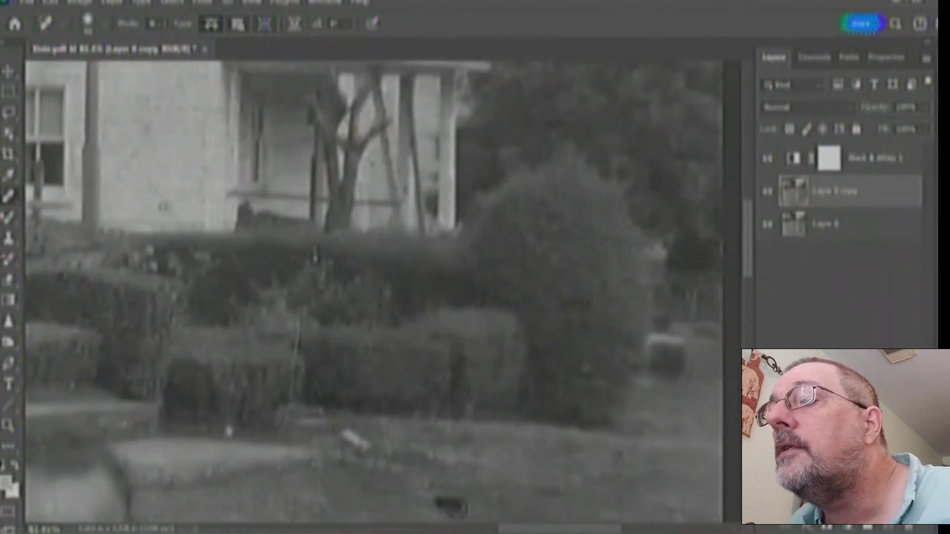
pyautogui.click(414, 506)
pyautogui.moveTo(362, 361)
pyautogui.mouseDown()
pyautogui.moveTo(422, 360)
pyautogui.moveTo(372, 351)
pyautogui.moveTo(385, 350)
pyautogui.moveTo(375, 377)
pyautogui.moveTo(393, 406)
pyautogui.mouseUp()
pyautogui.moveTo(454, 380)
pyautogui.mouseDown()
pyautogui.moveTo(451, 435)
pyautogui.moveTo(458, 403)
pyautogui.mouseUp()
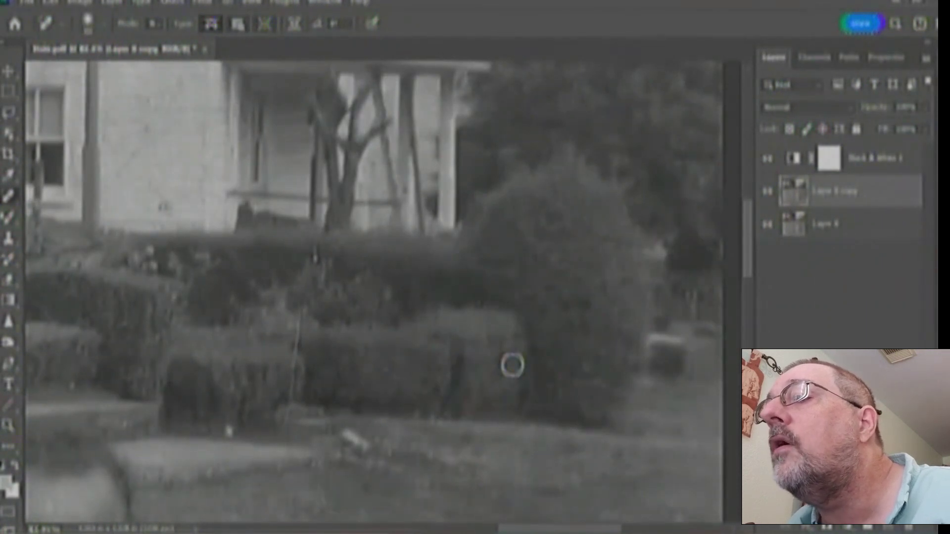
pyautogui.moveTo(509, 361)
pyautogui.mouseDown()
pyautogui.moveTo(481, 342)
pyautogui.moveTo(478, 355)
pyautogui.mouseUp()
pyautogui.moveTo(532, 385); pyautogui.dragTo(526, 406)
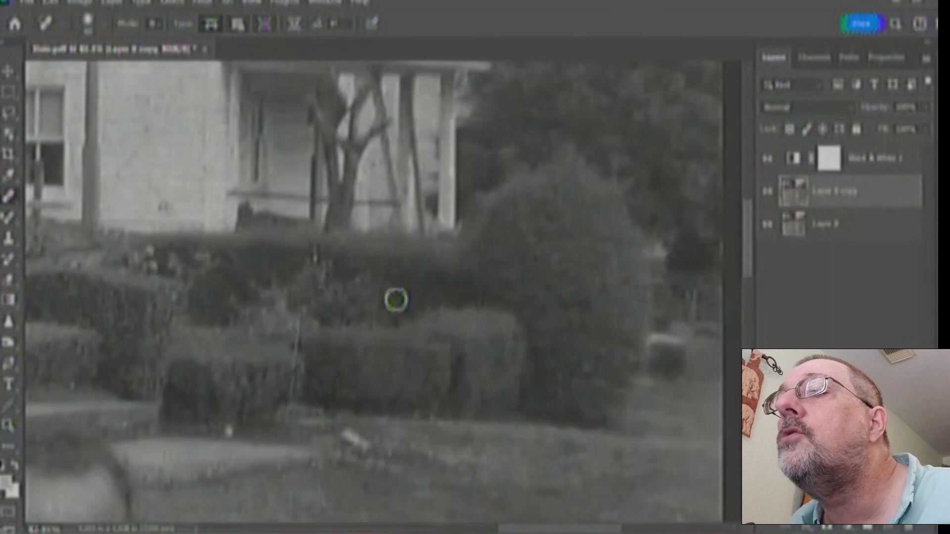
# Heal the long vertical scratch running through the hedges into the lawn and the specks on the white house's lower wall
pyautogui.moveTo(317, 289); pyautogui.dragTo(332, 300)
pyautogui.moveTo(311, 261); pyautogui.dragTo(316, 246)
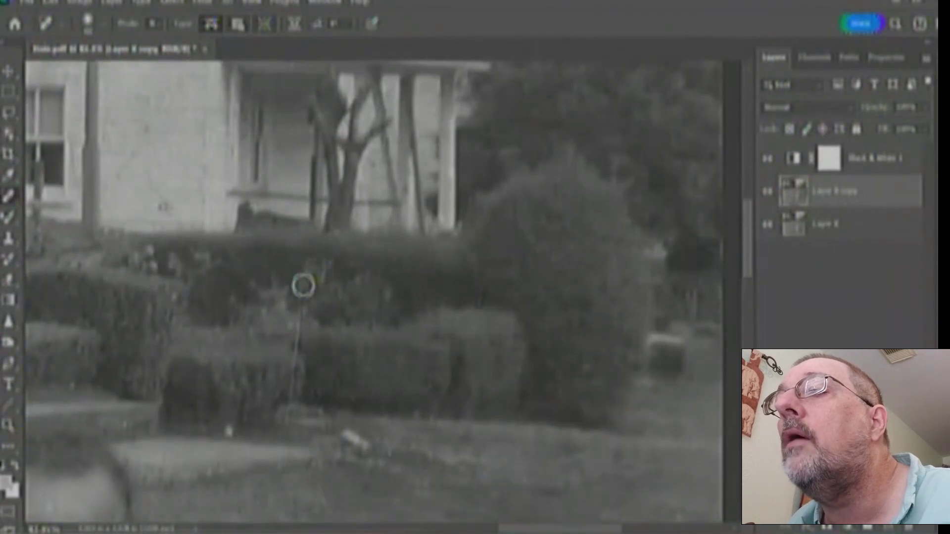
pyautogui.moveTo(292, 305)
pyautogui.mouseDown()
pyautogui.moveTo(299, 369)
pyautogui.moveTo(286, 441)
pyautogui.moveTo(318, 477)
pyautogui.moveTo(320, 522)
pyautogui.mouseUp()
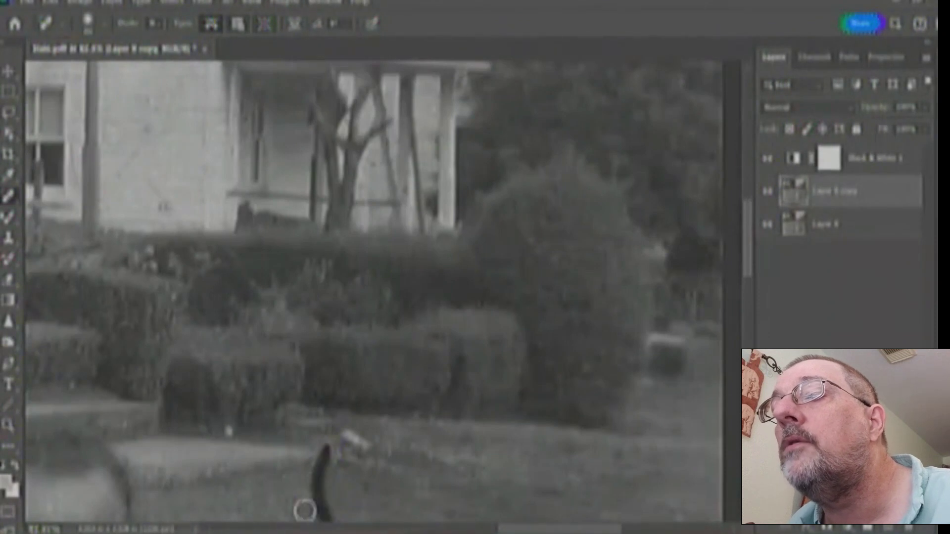
pyautogui.moveTo(230, 451); pyautogui.dragTo(229, 454)
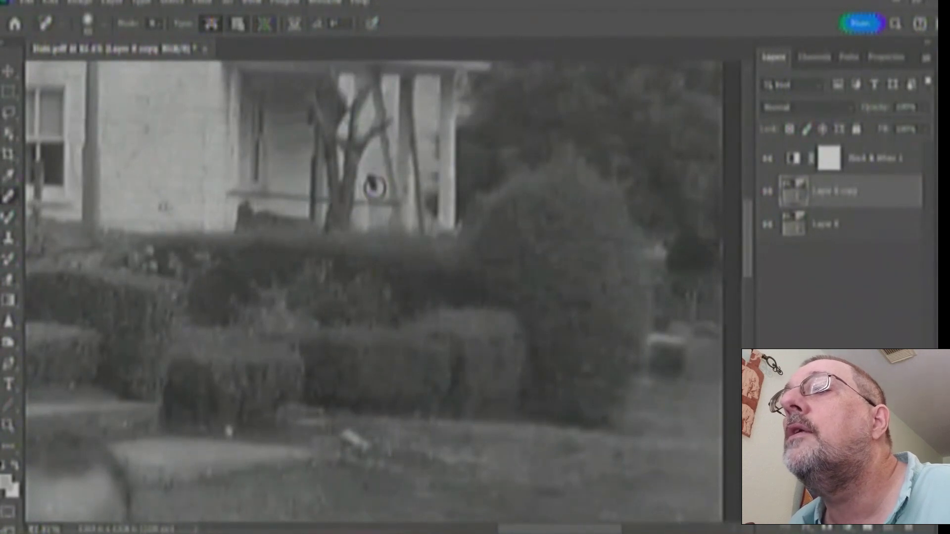
pyautogui.moveTo(175, 214)
pyautogui.mouseDown()
pyautogui.moveTo(118, 173)
pyautogui.moveTo(136, 150)
pyautogui.moveTo(174, 135)
pyautogui.moveTo(139, 124)
pyautogui.mouseUp()
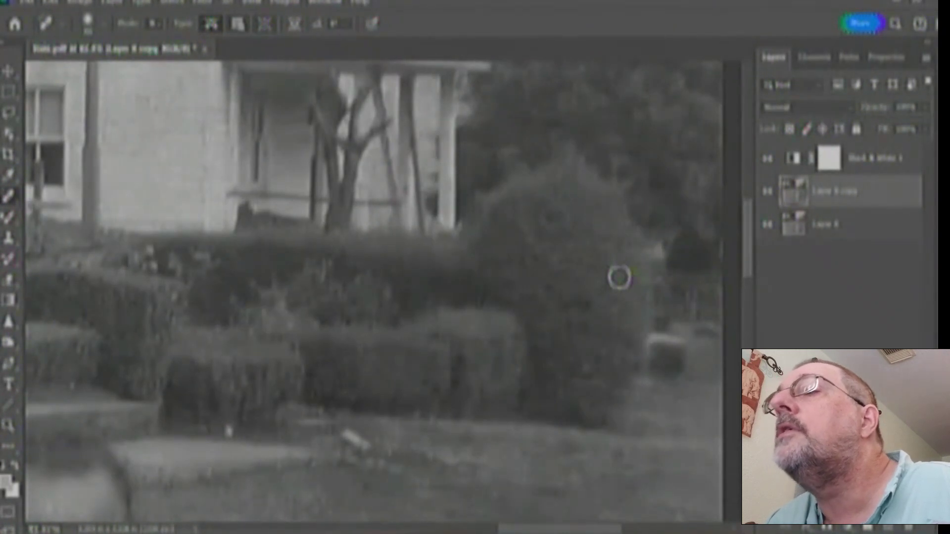
# Heal the specks and scratches on the front porch's base board and in the dark opening beneath it
pyautogui.moveTo(121, 274); pyautogui.dragTo(645, 278)
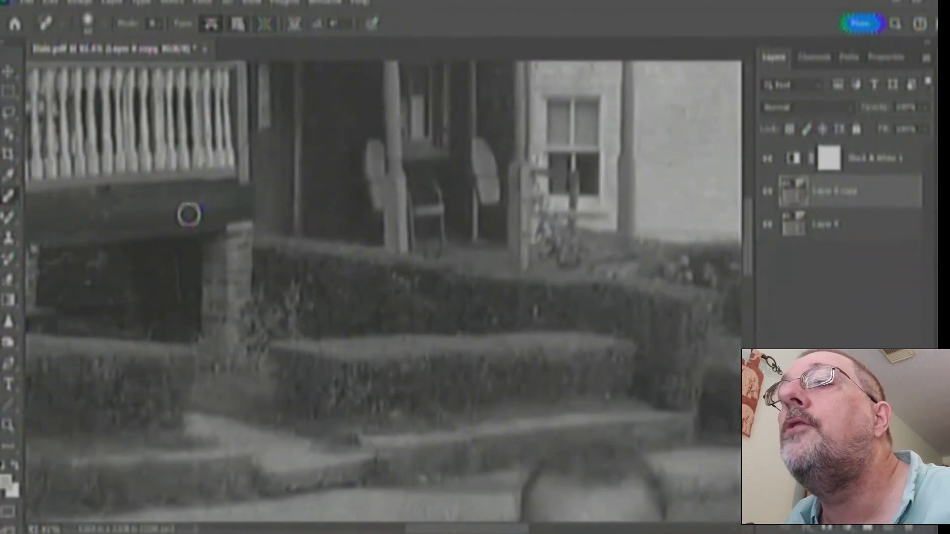
pyautogui.moveTo(142, 194)
pyautogui.mouseDown()
pyautogui.moveTo(103, 225)
pyautogui.moveTo(100, 218)
pyautogui.mouseUp()
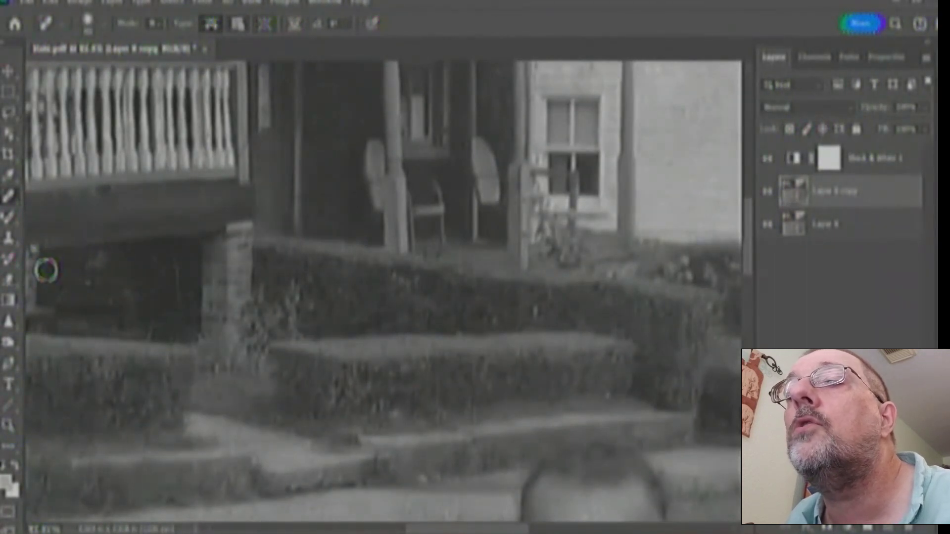
pyautogui.moveTo(66, 297); pyautogui.dragTo(95, 294)
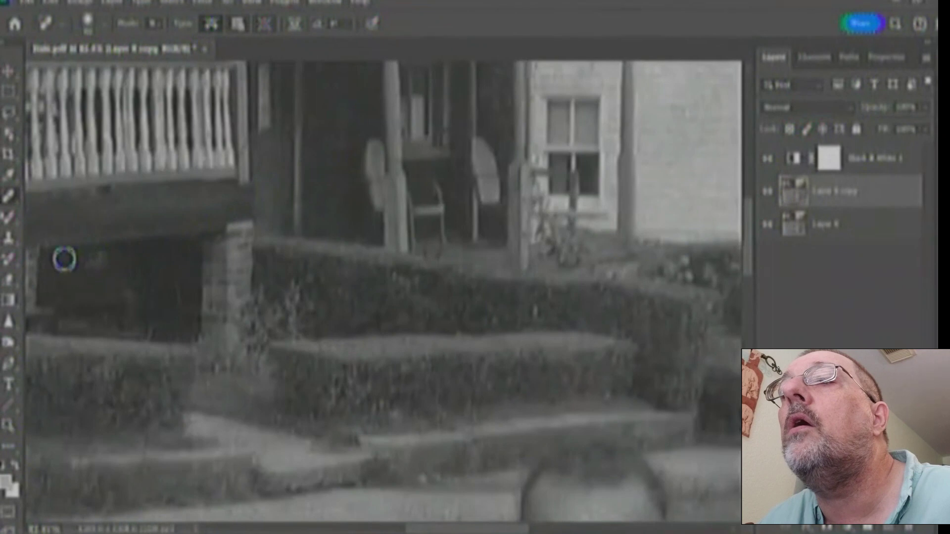
# Heal the scratch on the wall behind the front porch and the marks just above the porch steps
pyautogui.moveTo(51, 255); pyautogui.dragTo(531, 259)
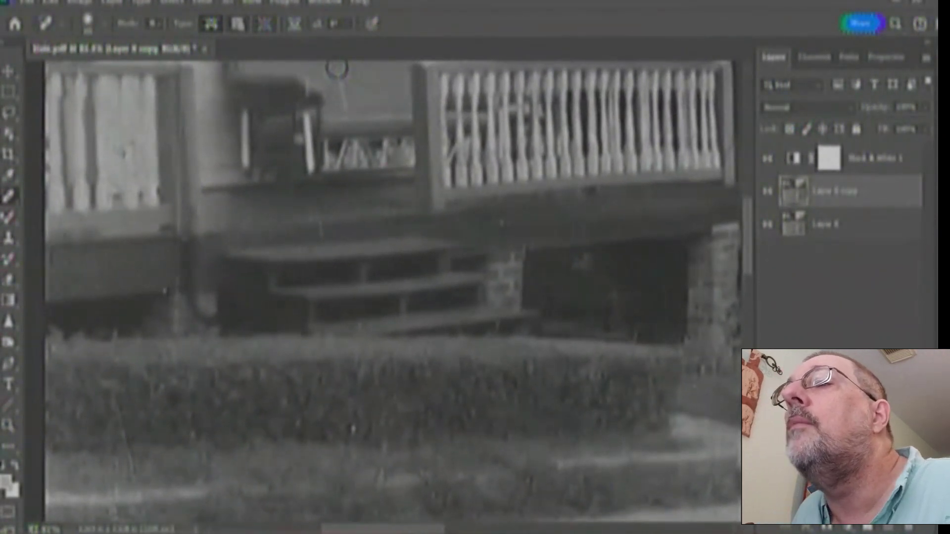
pyautogui.moveTo(337, 70); pyautogui.dragTo(348, 104)
pyautogui.hotkey('ctrl', 'z')
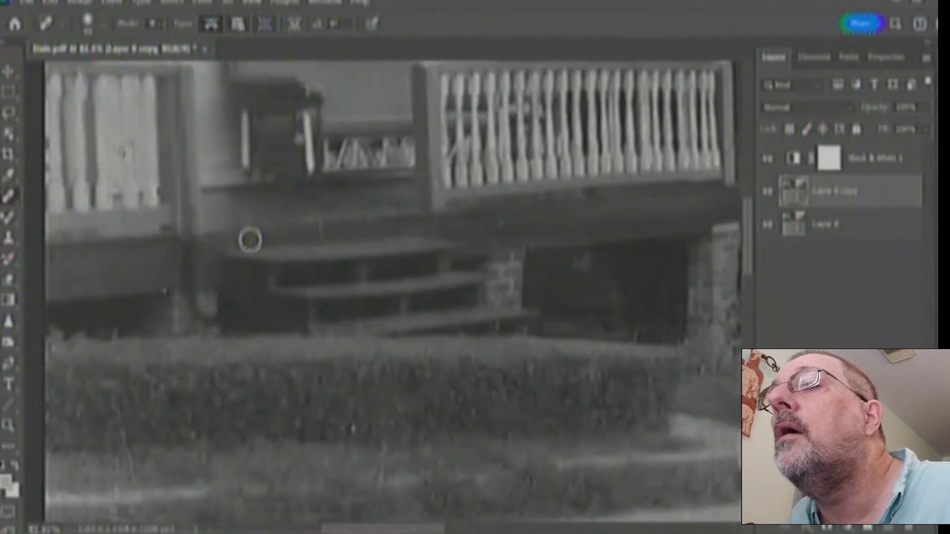
pyautogui.moveTo(257, 222)
pyautogui.mouseDown()
pyautogui.moveTo(273, 209)
pyautogui.moveTo(314, 220)
pyautogui.moveTo(310, 210)
pyautogui.moveTo(324, 227)
pyautogui.mouseUp()
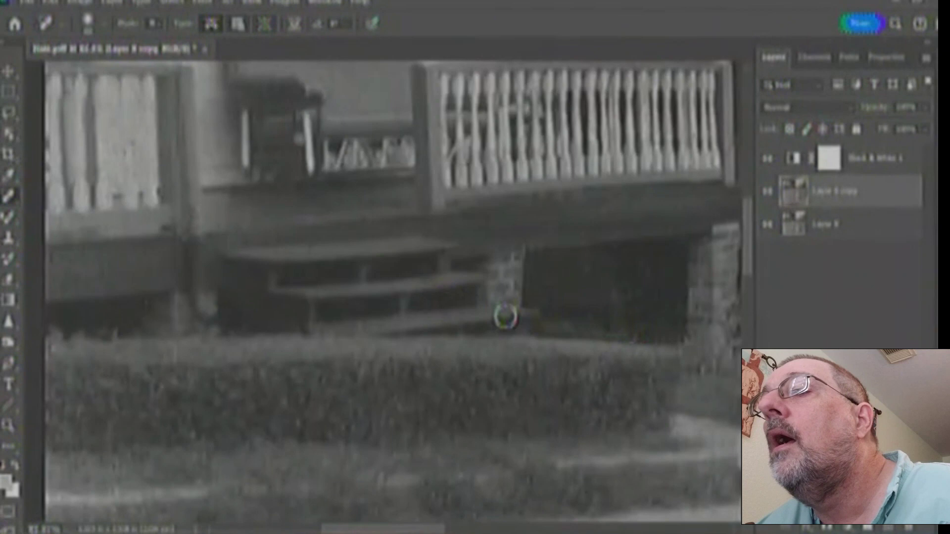
# Heal the specks on the porch steps, the hedge in front of them and the grass strip near the photo's left edge
pyautogui.moveTo(85, 261)
pyautogui.mouseDown()
pyautogui.moveTo(272, 263)
pyautogui.moveTo(368, 250)
pyautogui.moveTo(380, 272)
pyautogui.moveTo(338, 290)
pyautogui.mouseUp()
pyautogui.click(402, 226)
pyautogui.click(350, 259)
pyautogui.moveTo(400, 377); pyautogui.dragTo(407, 405)
pyautogui.moveTo(345, 385); pyautogui.dragTo(347, 400)
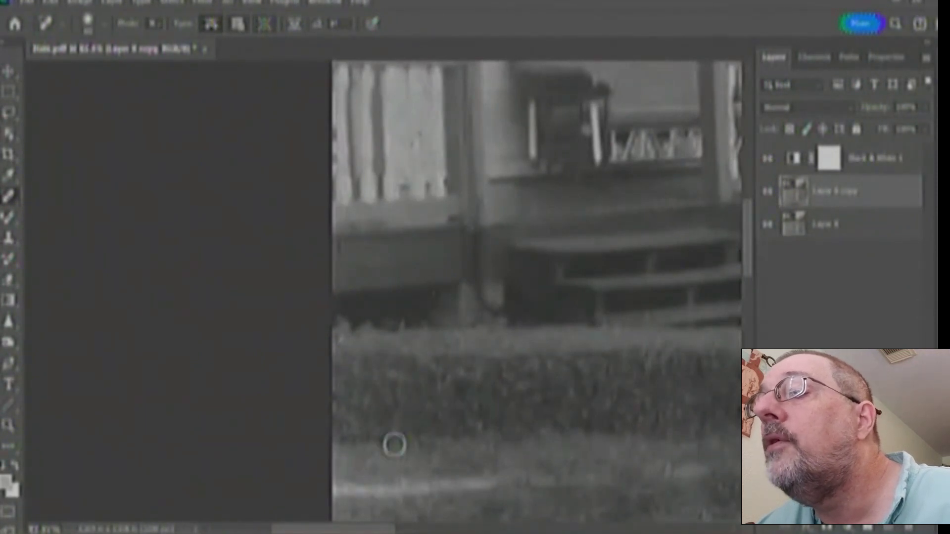
pyautogui.moveTo(389, 465); pyautogui.dragTo(400, 482)
pyautogui.moveTo(346, 454); pyautogui.dragTo(374, 463)
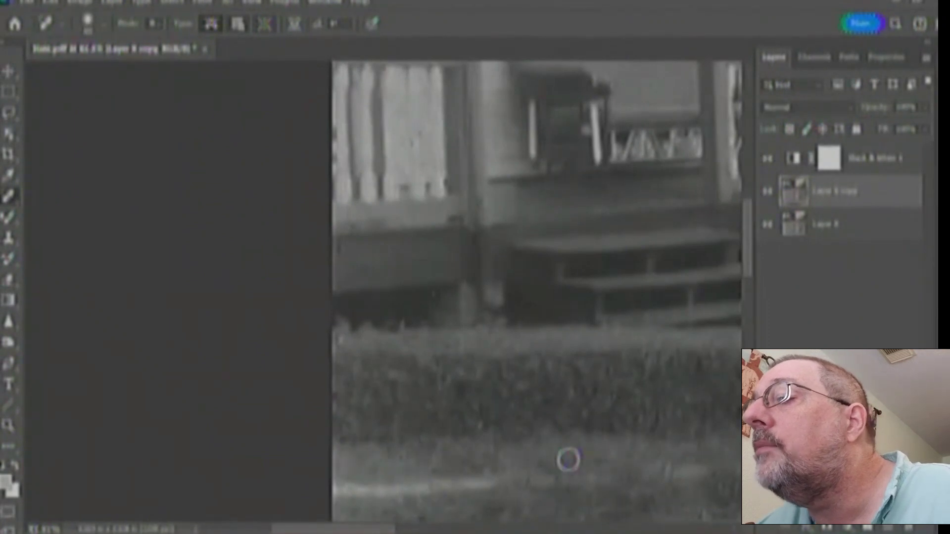
# Heal the marks along the hedge's shaded base and the specks on the pavement around the small bush
pyautogui.moveTo(542, 433)
pyautogui.mouseDown()
pyautogui.moveTo(254, 95)
pyautogui.moveTo(248, 70)
pyautogui.mouseUp()
pyautogui.moveTo(40, 143); pyautogui.dragTo(159, 171)
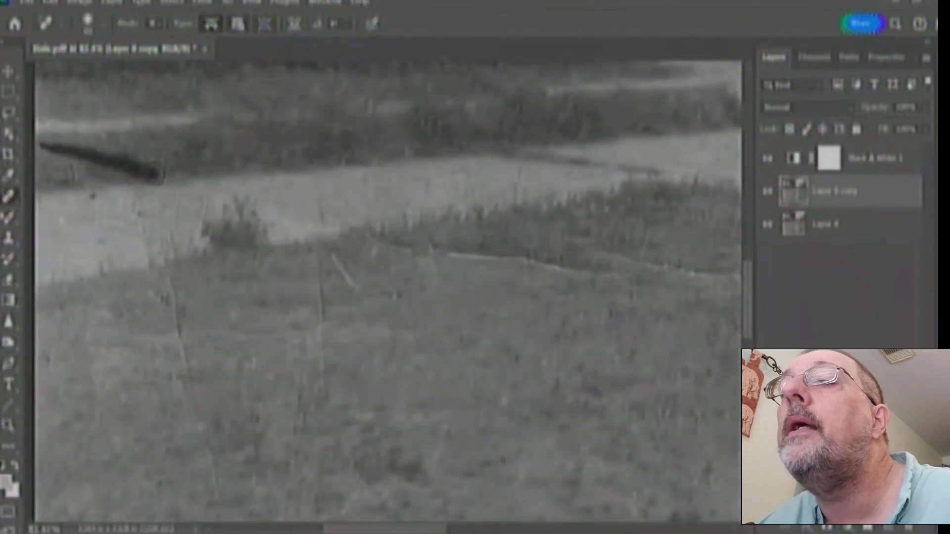
pyautogui.moveTo(74, 149); pyautogui.dragTo(179, 170)
pyautogui.moveTo(54, 212)
pyautogui.mouseDown()
pyautogui.moveTo(84, 212)
pyautogui.moveTo(96, 226)
pyautogui.moveTo(86, 211)
pyautogui.moveTo(100, 197)
pyautogui.moveTo(115, 234)
pyautogui.mouseUp()
pyautogui.click(95, 197)
pyautogui.moveTo(41, 260)
pyautogui.mouseDown()
pyautogui.moveTo(162, 224)
pyautogui.moveTo(169, 242)
pyautogui.moveTo(136, 227)
pyautogui.moveTo(141, 204)
pyautogui.mouseUp()
pyautogui.click(202, 218)
pyautogui.moveTo(157, 248)
pyautogui.mouseDown()
pyautogui.moveTo(203, 218)
pyautogui.moveTo(211, 201)
pyautogui.moveTo(169, 209)
pyautogui.moveTo(182, 188)
pyautogui.moveTo(238, 184)
pyautogui.moveTo(186, 175)
pyautogui.moveTo(233, 176)
pyautogui.moveTo(287, 207)
pyautogui.moveTo(292, 190)
pyautogui.moveTo(310, 181)
pyautogui.moveTo(315, 221)
pyautogui.moveTo(303, 218)
pyautogui.moveTo(322, 217)
pyautogui.mouseUp()
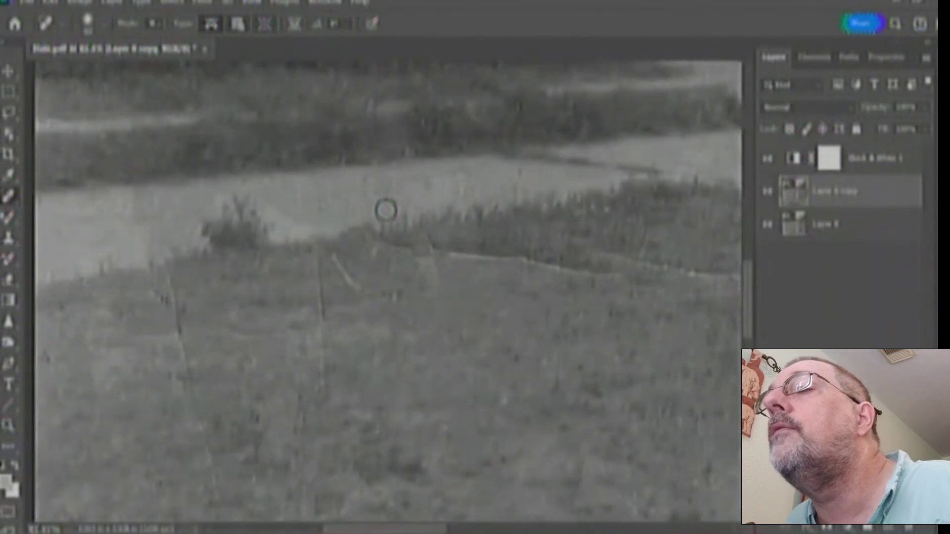
# Heal the specks along the pavement from the small bush to its far right end
pyautogui.moveTo(378, 191); pyautogui.dragTo(461, 170)
pyautogui.moveTo(414, 204); pyautogui.dragTo(446, 196)
pyautogui.moveTo(380, 228)
pyautogui.mouseDown()
pyautogui.moveTo(390, 223)
pyautogui.moveTo(366, 229)
pyautogui.mouseUp()
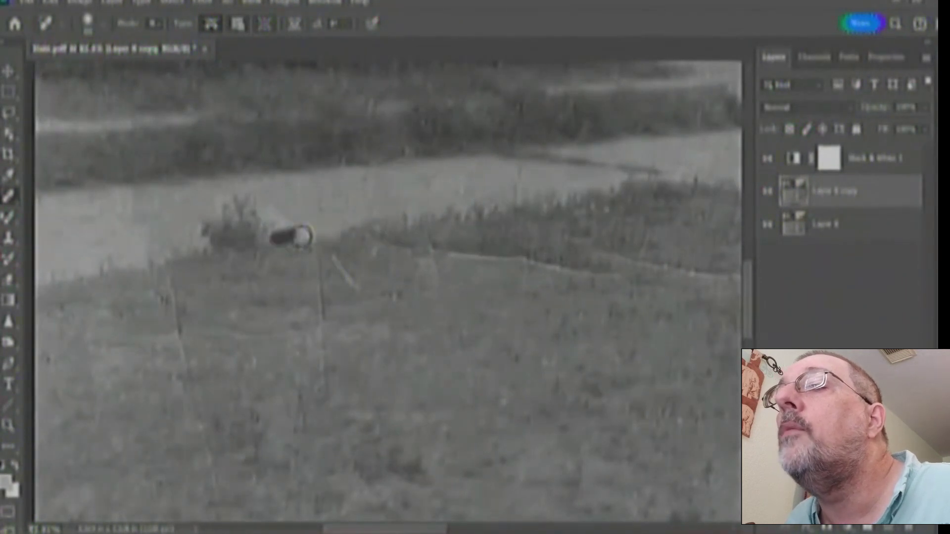
pyautogui.moveTo(337, 199); pyautogui.dragTo(383, 178)
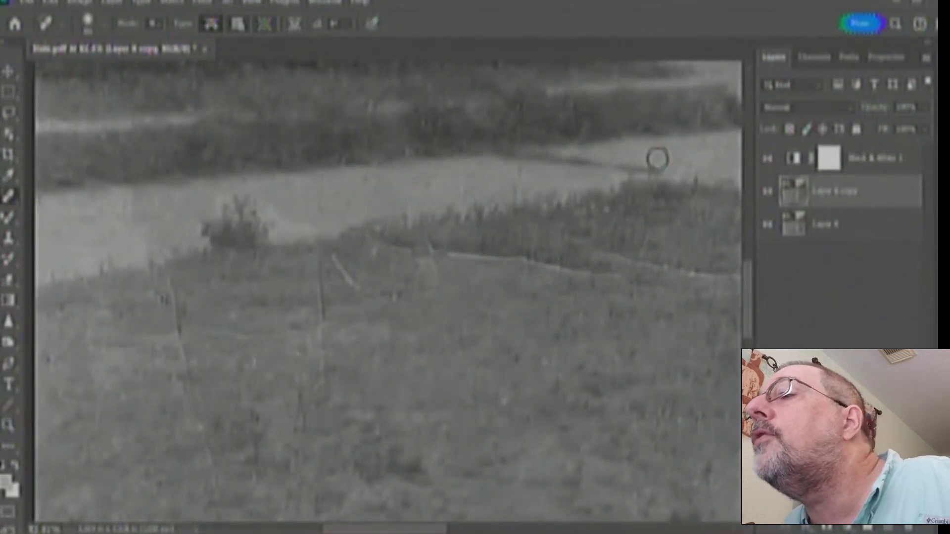
pyautogui.moveTo(665, 167)
pyautogui.mouseDown()
pyautogui.moveTo(712, 170)
pyautogui.moveTo(721, 156)
pyautogui.mouseUp()
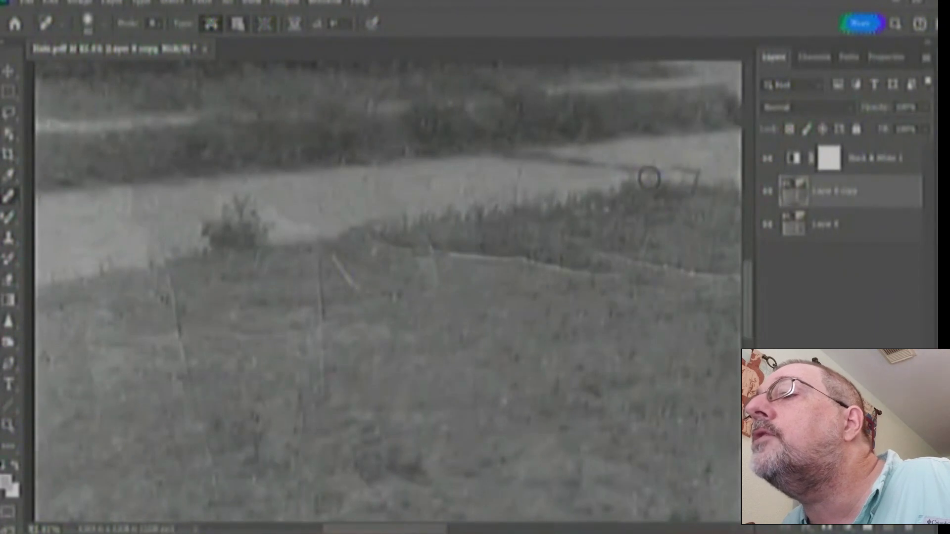
# Heal the long curved white crease running through the lawn below the grassy edge of the pavement
pyautogui.moveTo(541, 237)
pyautogui.mouseDown()
pyautogui.moveTo(695, 279)
pyautogui.moveTo(737, 275)
pyautogui.mouseUp()
pyautogui.moveTo(601, 245)
pyautogui.mouseDown()
pyautogui.moveTo(687, 270)
pyautogui.moveTo(646, 261)
pyautogui.moveTo(682, 288)
pyautogui.moveTo(704, 282)
pyautogui.moveTo(709, 266)
pyautogui.moveTo(728, 275)
pyautogui.mouseUp()
pyautogui.moveTo(664, 256)
pyautogui.mouseDown()
pyautogui.moveTo(615, 269)
pyautogui.moveTo(512, 264)
pyautogui.moveTo(515, 253)
pyautogui.moveTo(632, 276)
pyautogui.moveTo(544, 267)
pyautogui.mouseUp()
pyautogui.moveTo(455, 255); pyautogui.dragTo(600, 275)
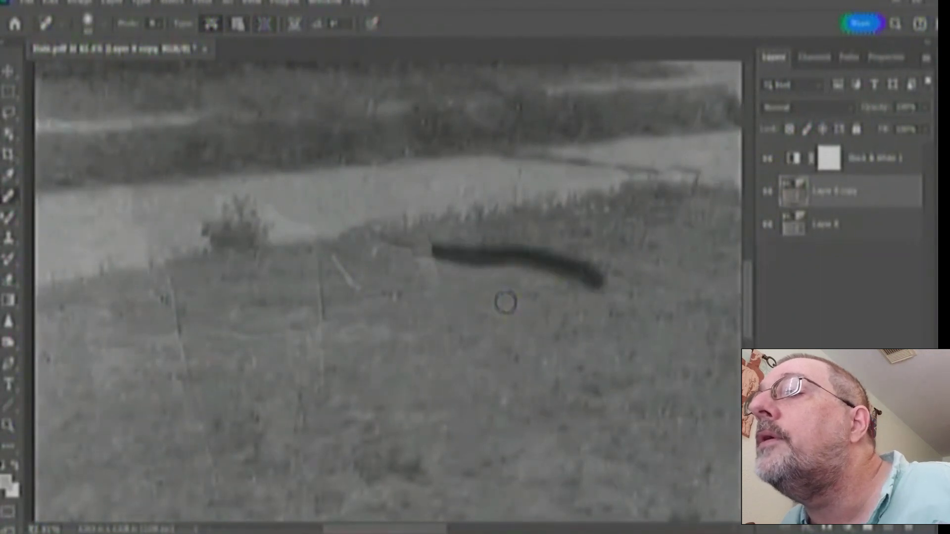
pyautogui.moveTo(520, 255)
pyautogui.mouseDown()
pyautogui.moveTo(425, 246)
pyautogui.moveTo(443, 273)
pyautogui.moveTo(426, 283)
pyautogui.moveTo(413, 265)
pyautogui.mouseUp()
# Heal the short slanted scratch and the vertical scratch in the lawn to the right of the small bush
pyautogui.moveTo(368, 244)
pyautogui.mouseDown()
pyautogui.moveTo(454, 260)
pyautogui.moveTo(372, 254)
pyautogui.moveTo(391, 287)
pyautogui.moveTo(312, 304)
pyautogui.moveTo(332, 267)
pyautogui.moveTo(365, 296)
pyautogui.mouseUp()
pyautogui.moveTo(317, 261)
pyautogui.mouseDown()
pyautogui.moveTo(327, 348)
pyautogui.moveTo(340, 265)
pyautogui.moveTo(348, 274)
pyautogui.mouseUp()
pyautogui.moveTo(375, 248); pyautogui.dragTo(388, 259)
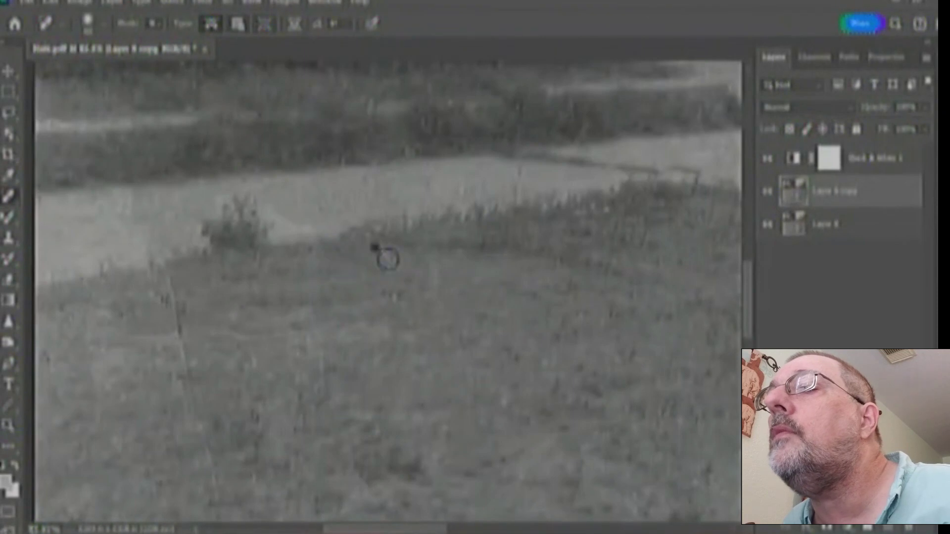
pyautogui.moveTo(325, 299); pyautogui.dragTo(321, 372)
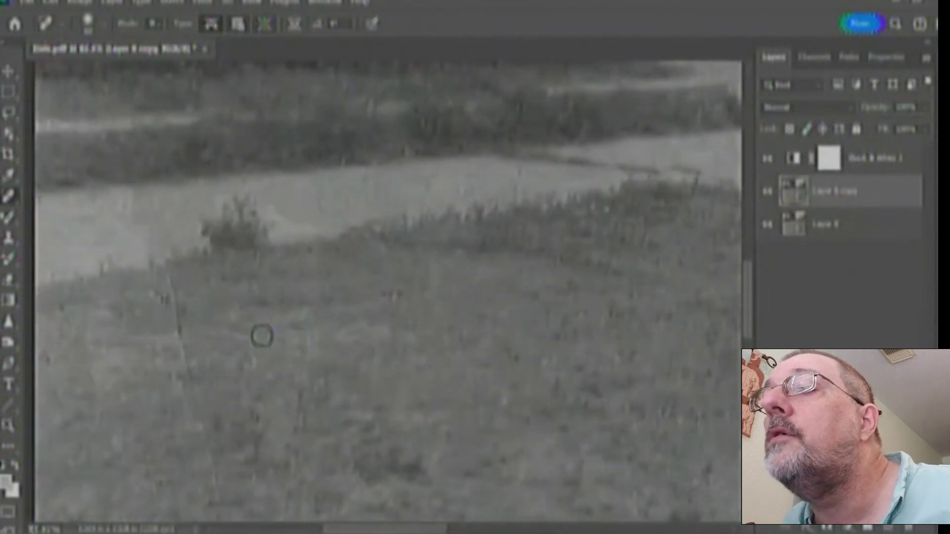
# Heal the long vertical scratch and the faint horizontal line in the lawn below the small bush
pyautogui.moveTo(261, 336); pyautogui.dragTo(353, 319)
pyautogui.moveTo(168, 331); pyautogui.dragTo(299, 336)
pyautogui.moveTo(171, 297)
pyautogui.mouseDown()
pyautogui.moveTo(165, 276)
pyautogui.moveTo(173, 317)
pyautogui.mouseUp()
pyautogui.moveTo(167, 278); pyautogui.dragTo(204, 412)
pyautogui.moveTo(178, 333)
pyautogui.mouseDown()
pyautogui.moveTo(191, 387)
pyautogui.moveTo(180, 419)
pyautogui.moveTo(192, 450)
pyautogui.mouseUp()
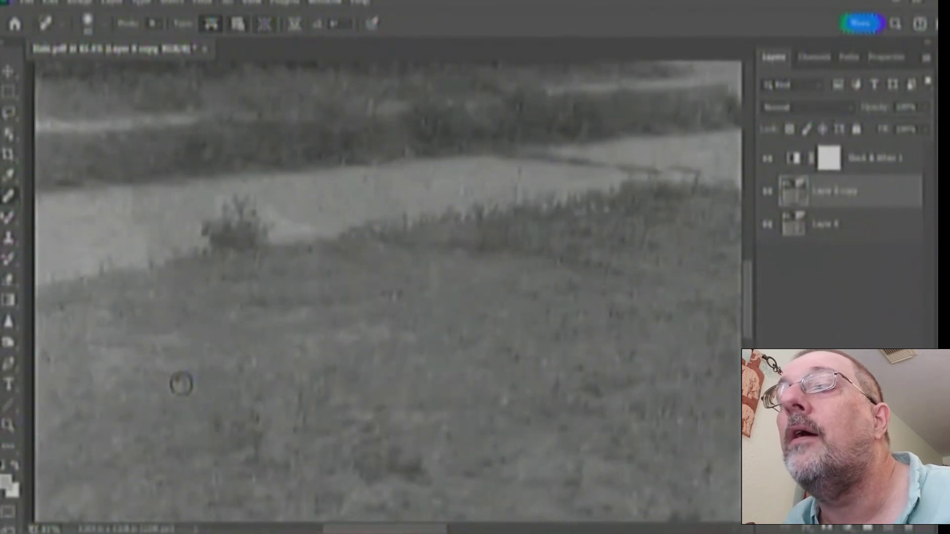
# Heal the remaining specks across the lower lawn and along its edge with the pavement
pyautogui.moveTo(41, 358)
pyautogui.mouseDown()
pyautogui.moveTo(101, 358)
pyautogui.moveTo(121, 373)
pyautogui.mouseUp()
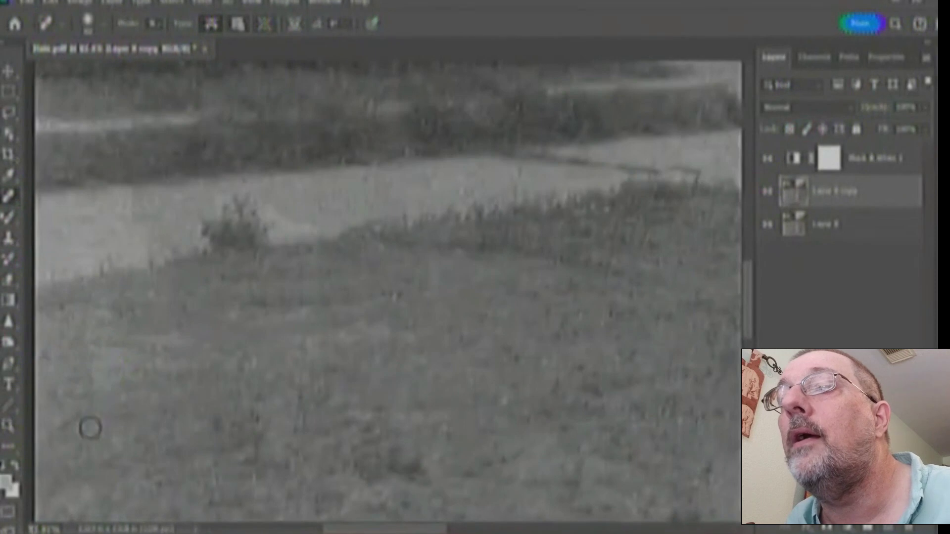
pyautogui.moveTo(245, 490)
pyautogui.mouseDown()
pyautogui.moveTo(282, 499)
pyautogui.moveTo(290, 480)
pyautogui.mouseUp()
pyautogui.moveTo(520, 464); pyautogui.dragTo(505, 490)
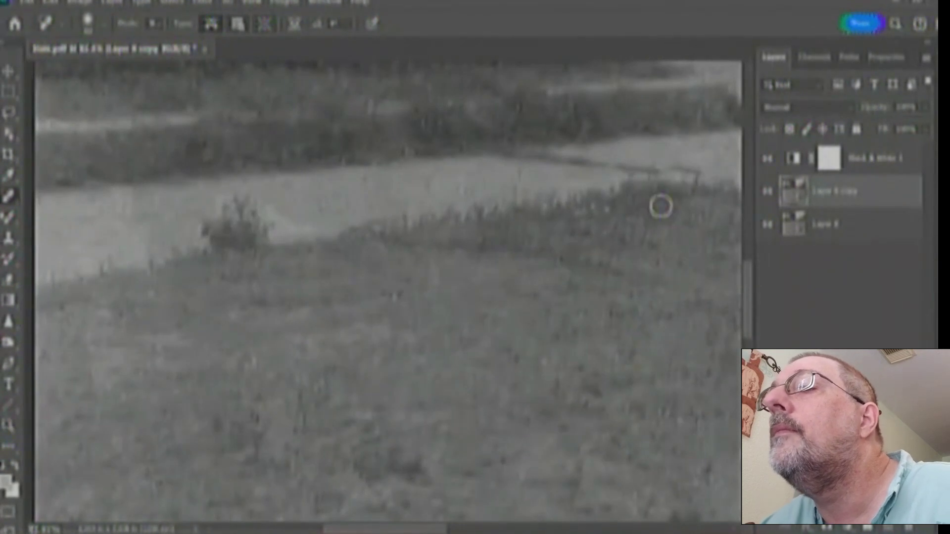
pyautogui.moveTo(364, 233); pyautogui.dragTo(330, 217)
# Heal the white crease across the lawn left of the child's chin and the marks along the pavement edge
pyautogui.moveTo(643, 356); pyautogui.dragTo(81, 346)
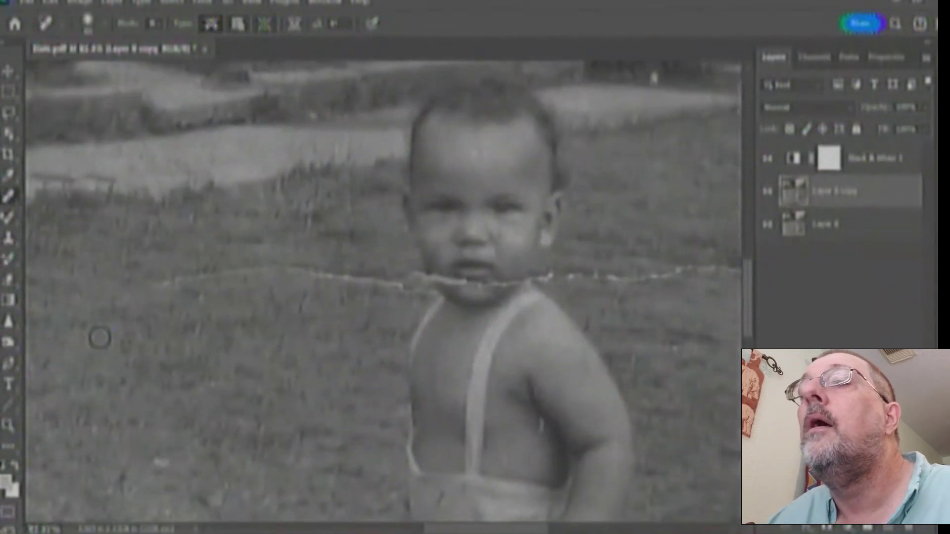
pyautogui.moveTo(117, 173)
pyautogui.mouseDown()
pyautogui.moveTo(182, 176)
pyautogui.moveTo(182, 166)
pyautogui.moveTo(245, 146)
pyautogui.moveTo(270, 159)
pyautogui.mouseUp()
pyautogui.moveTo(167, 284)
pyautogui.mouseDown()
pyautogui.moveTo(251, 268)
pyautogui.moveTo(415, 287)
pyautogui.mouseUp()
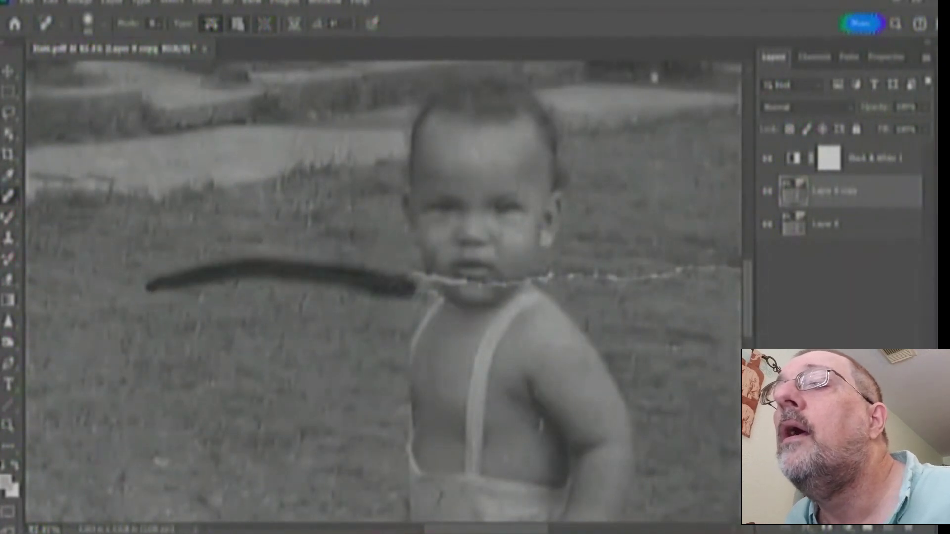
pyautogui.moveTo(227, 246)
pyautogui.mouseDown()
pyautogui.moveTo(197, 311)
pyautogui.moveTo(215, 272)
pyautogui.mouseUp()
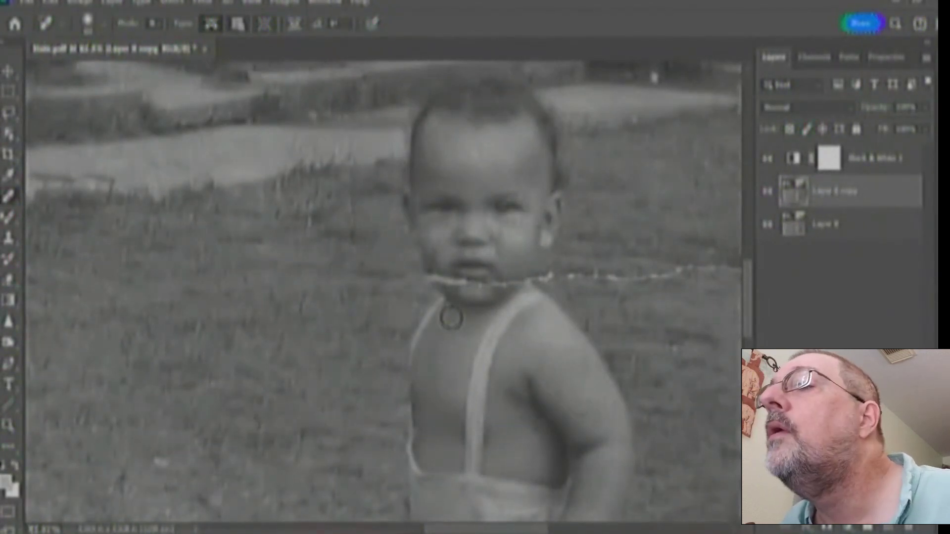
# Smooth the leftover crease traces in the lawn beside the child's jaw with healing strokes
pyautogui.scroll(3, 426, 225)
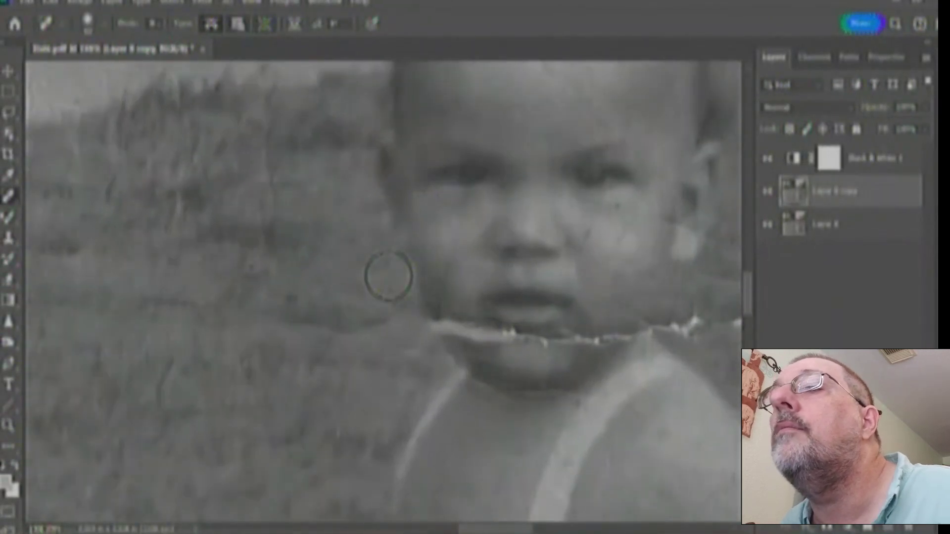
pyautogui.moveTo(132, 282)
pyautogui.mouseDown()
pyautogui.moveTo(205, 258)
pyautogui.moveTo(249, 256)
pyautogui.moveTo(284, 297)
pyautogui.mouseUp()
pyautogui.moveTo(243, 297); pyautogui.dragTo(137, 299)
pyautogui.moveTo(335, 340)
pyautogui.mouseDown()
pyautogui.moveTo(351, 310)
pyautogui.moveTo(393, 319)
pyautogui.mouseUp()
# Heal the marks on the child's neck and the thin line directly under the chin
pyautogui.moveTo(475, 357); pyautogui.dragTo(517, 361)
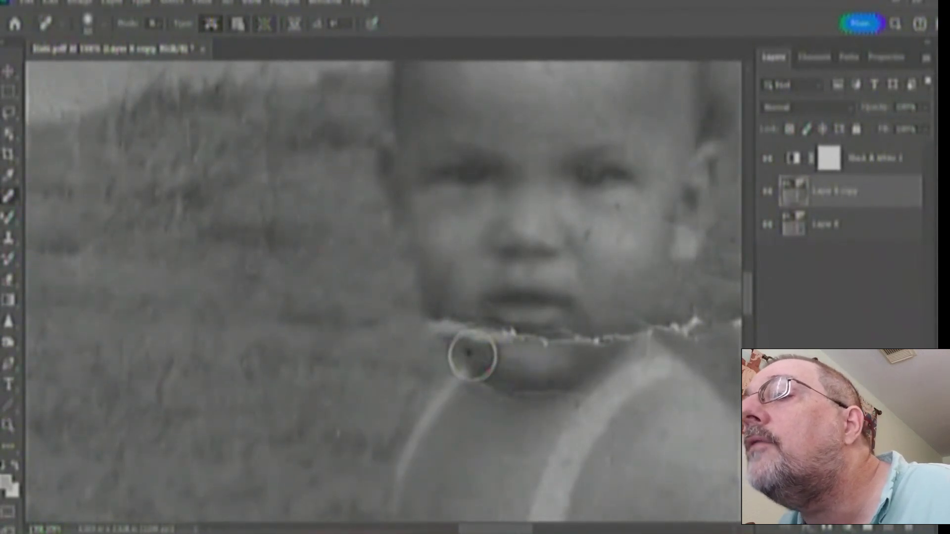
pyautogui.moveTo(458, 369); pyautogui.dragTo(447, 356)
pyautogui.moveTo(477, 384)
pyautogui.mouseDown()
pyautogui.moveTo(513, 404)
pyautogui.moveTo(543, 391)
pyautogui.moveTo(585, 395)
pyautogui.moveTo(560, 399)
pyautogui.mouseUp()
pyautogui.click(513, 391)
pyautogui.click(527, 393)
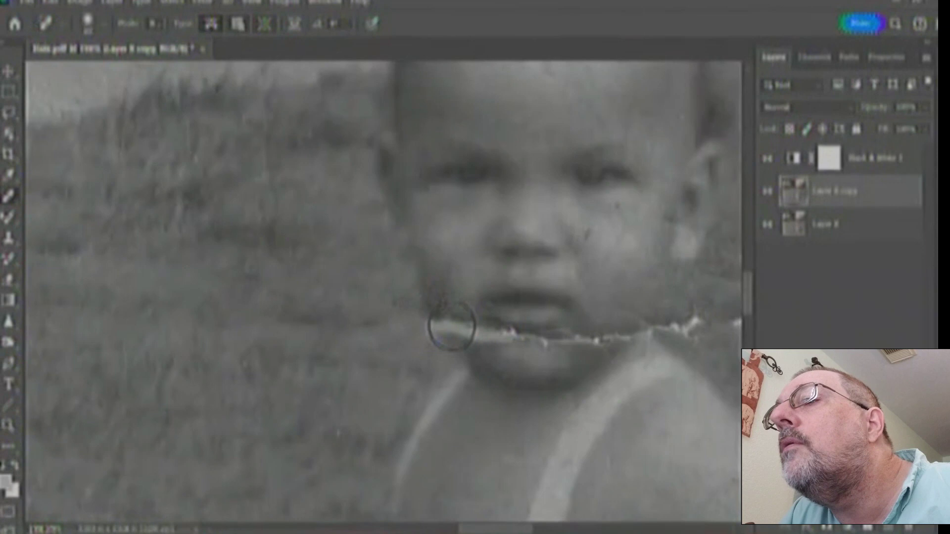
# Heal the white crease from the left edge of the child's jaw across the chin below the mouth
pyautogui.moveTo(445, 324)
pyautogui.mouseDown()
pyautogui.moveTo(431, 327)
pyautogui.moveTo(468, 329)
pyautogui.mouseUp()
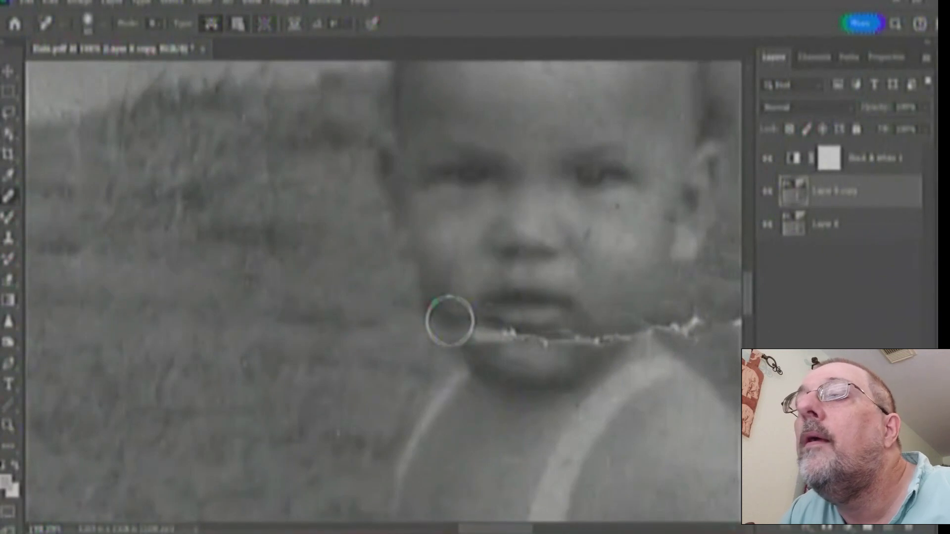
pyautogui.click(8, 238)
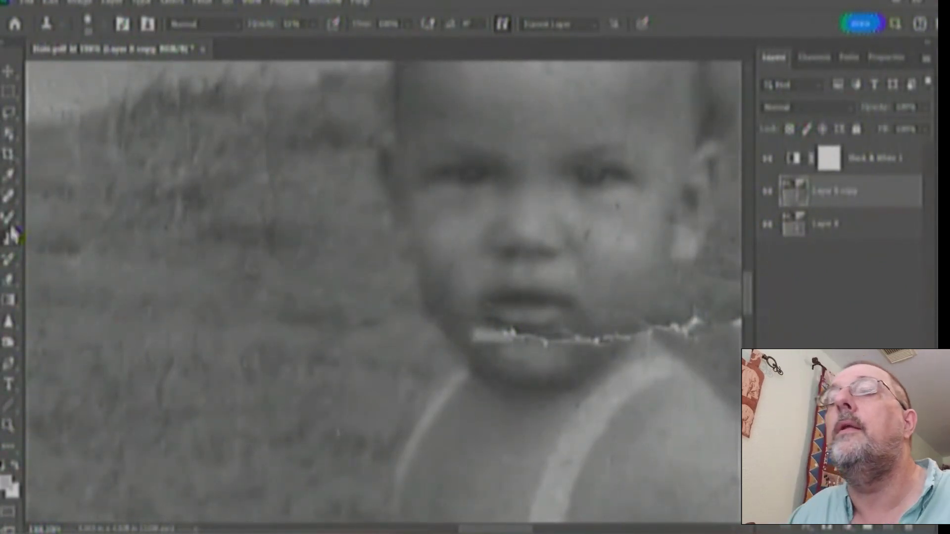
pyautogui.click(9, 197)
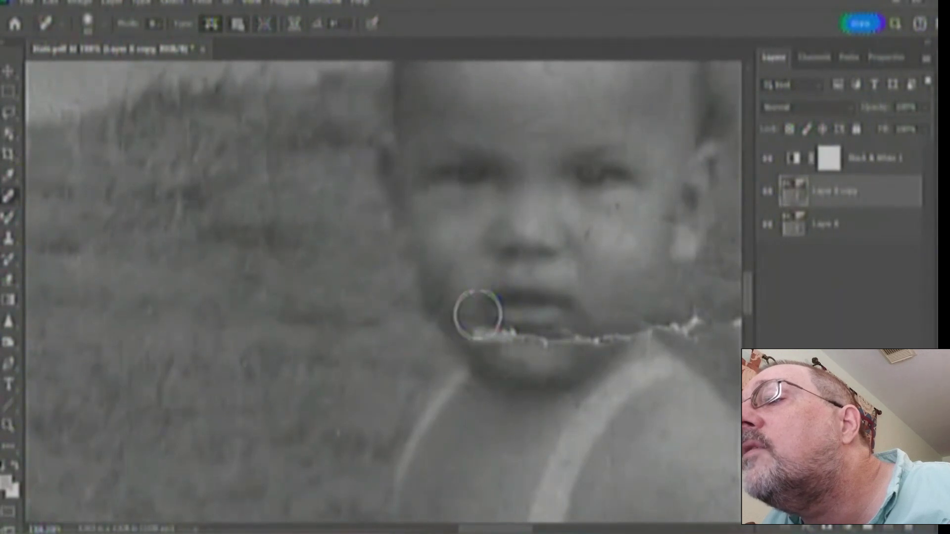
pyautogui.moveTo(488, 337)
pyautogui.mouseDown()
pyautogui.moveTo(479, 337)
pyautogui.moveTo(510, 351)
pyautogui.moveTo(556, 333)
pyautogui.moveTo(541, 346)
pyautogui.moveTo(528, 339)
pyautogui.mouseUp()
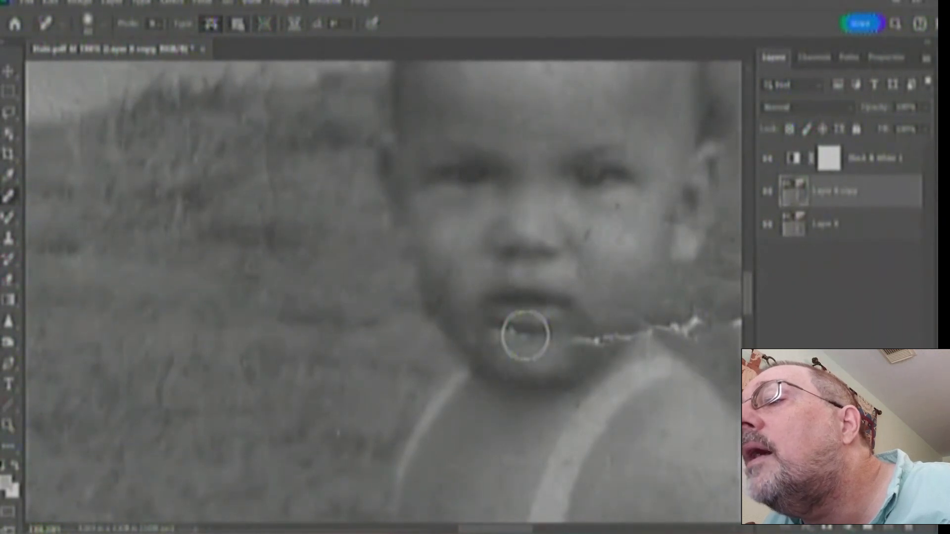
pyautogui.click(507, 327)
pyautogui.click(494, 332)
pyautogui.moveTo(517, 352); pyautogui.dragTo(509, 346)
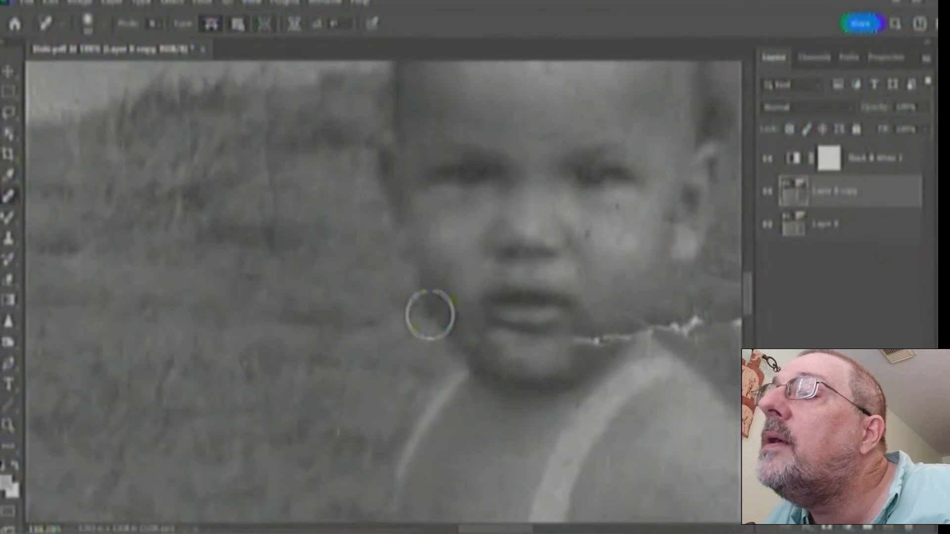
# Heal the specks on the child's cheeks and the vertical scratches and spots in the lawn beside the face
pyautogui.moveTo(459, 231); pyautogui.dragTo(468, 210)
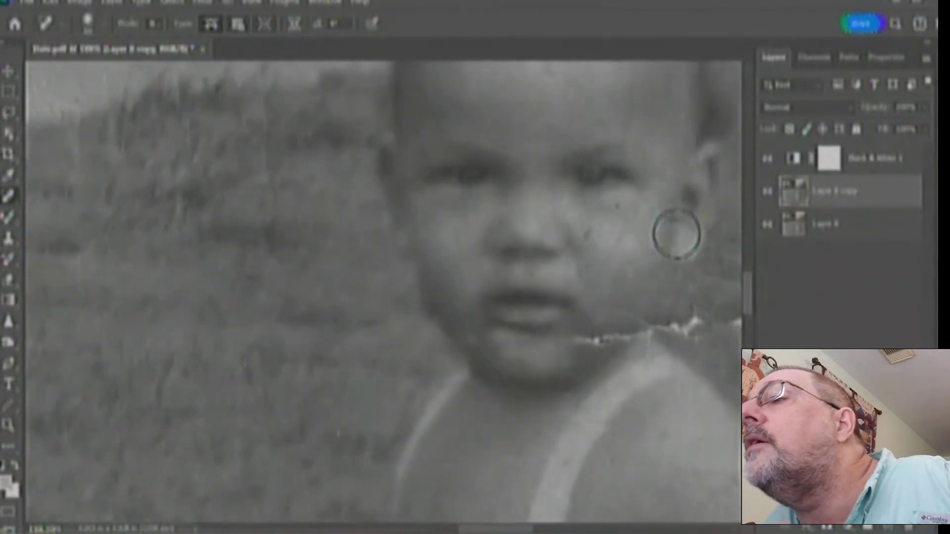
pyautogui.moveTo(583, 237)
pyautogui.mouseDown()
pyautogui.moveTo(586, 225)
pyautogui.moveTo(590, 233)
pyautogui.moveTo(566, 204)
pyautogui.moveTo(619, 202)
pyautogui.mouseUp()
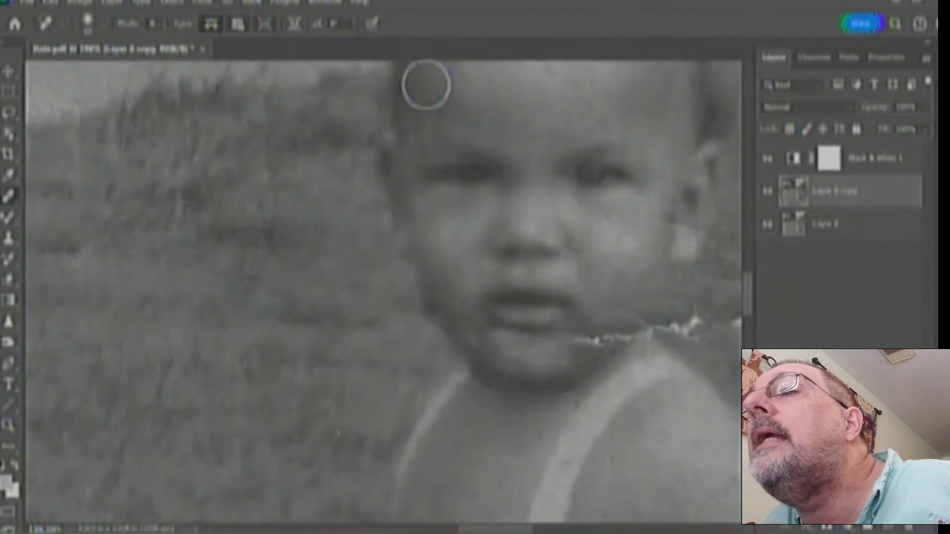
pyautogui.moveTo(265, 92); pyautogui.dragTo(269, 202)
pyautogui.moveTo(259, 250); pyautogui.dragTo(256, 197)
pyautogui.moveTo(117, 134)
pyautogui.mouseDown()
pyautogui.moveTo(153, 140)
pyautogui.moveTo(123, 146)
pyautogui.mouseUp()
pyautogui.moveTo(197, 159); pyautogui.dragTo(250, 212)
pyautogui.moveTo(361, 301); pyautogui.dragTo(399, 318)
# Heal the section of the white crease between the child's chin and the top of the shoulder strap
pyautogui.moveTo(576, 341)
pyautogui.mouseDown()
pyautogui.moveTo(621, 331)
pyautogui.moveTo(621, 315)
pyautogui.moveTo(637, 316)
pyautogui.moveTo(632, 335)
pyautogui.moveTo(649, 318)
pyautogui.moveTo(602, 346)
pyautogui.mouseUp()
pyautogui.click(583, 339)
pyautogui.click(622, 312)
pyautogui.click(654, 306)
pyautogui.click(644, 320)
# Heal the specks on the child's chest, shoulder and shoulder strap
pyautogui.click(564, 400)
pyautogui.click(515, 450)
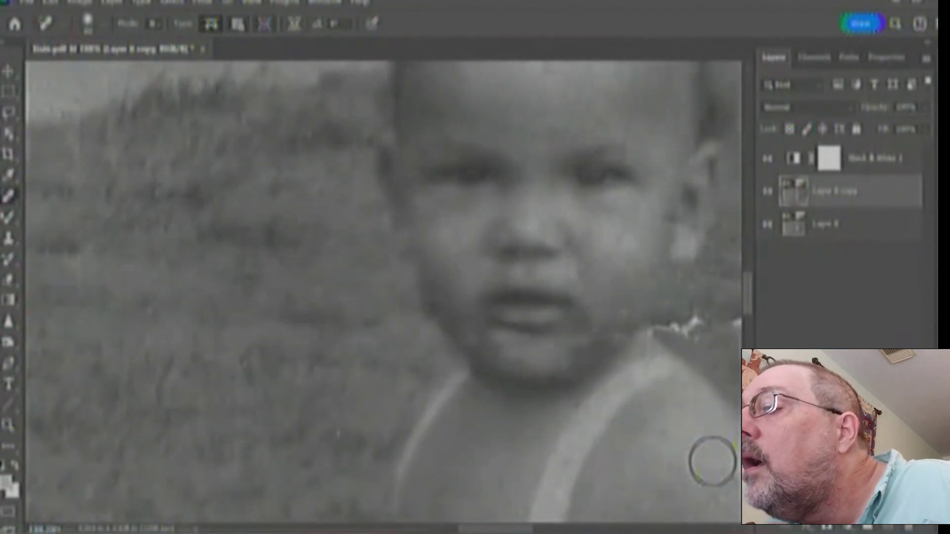
pyautogui.moveTo(735, 487); pyautogui.dragTo(682, 513)
pyautogui.moveTo(685, 405); pyautogui.dragTo(664, 399)
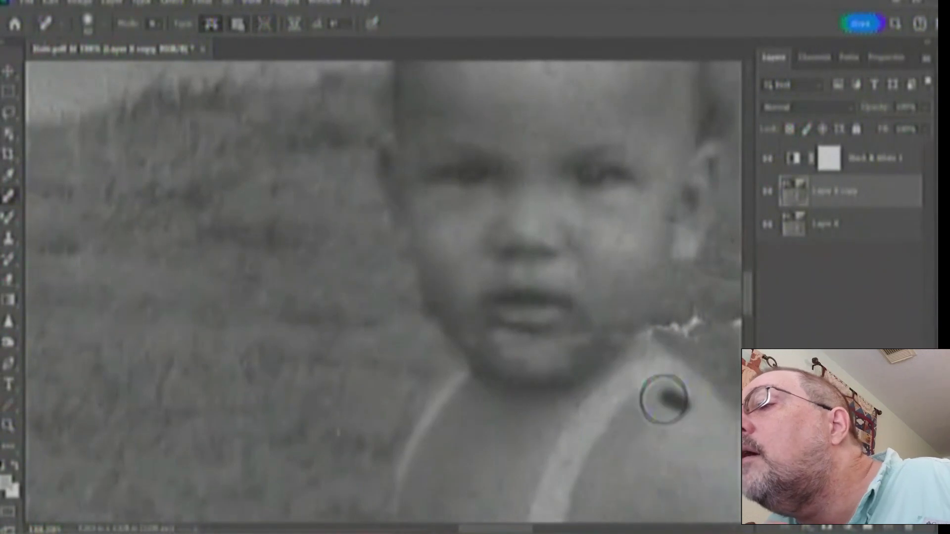
pyautogui.moveTo(649, 365); pyautogui.dragTo(627, 365)
pyautogui.click(616, 363)
# Heal the jagged white crease above the child's shoulder below the ear, and the blemish on the nearby cheek
pyautogui.moveTo(660, 327)
pyautogui.mouseDown()
pyautogui.moveTo(706, 325)
pyautogui.moveTo(689, 335)
pyautogui.mouseUp()
pyautogui.moveTo(679, 294); pyautogui.dragTo(705, 294)
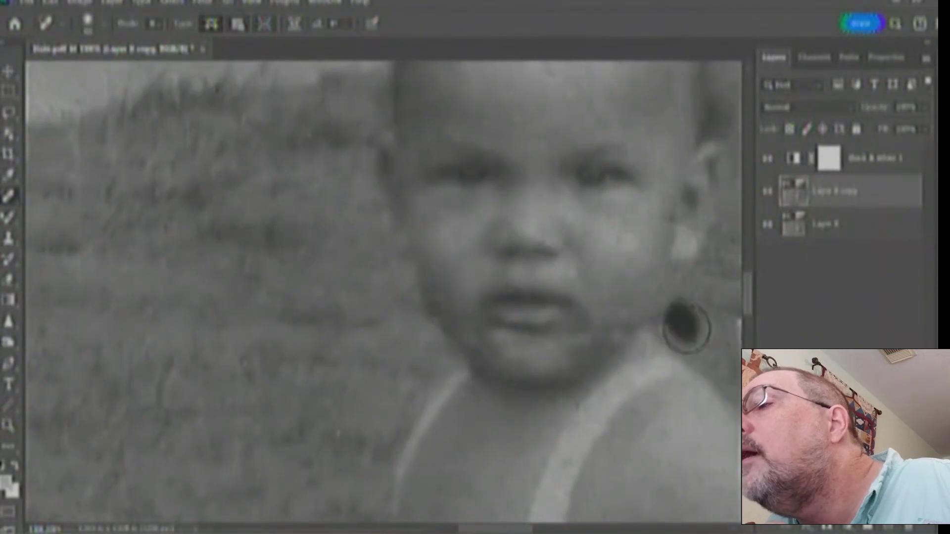
pyautogui.moveTo(713, 338); pyautogui.dragTo(692, 329)
pyautogui.moveTo(672, 320); pyautogui.dragTo(697, 332)
pyautogui.click(703, 333)
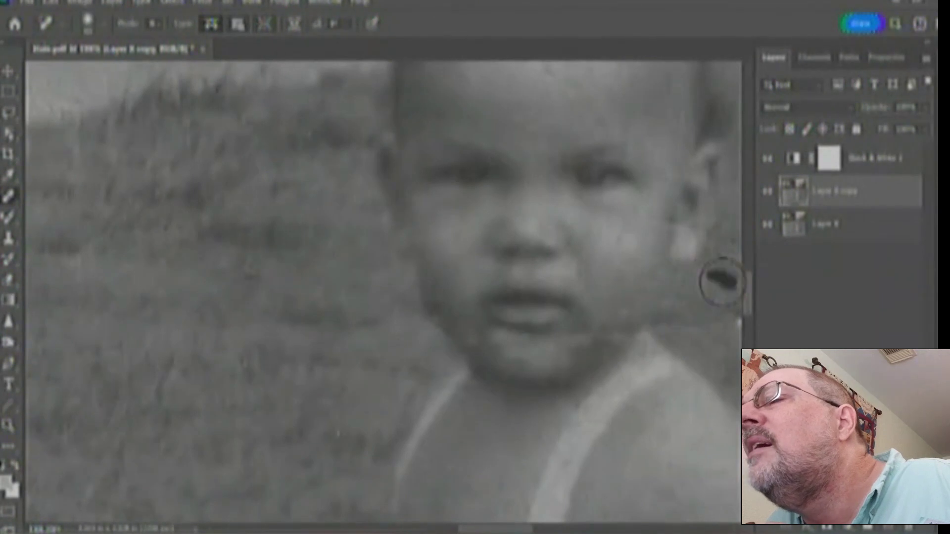
pyautogui.moveTo(677, 320)
pyautogui.mouseDown()
pyautogui.moveTo(709, 340)
pyautogui.moveTo(674, 322)
pyautogui.mouseUp()
pyautogui.click(710, 341)
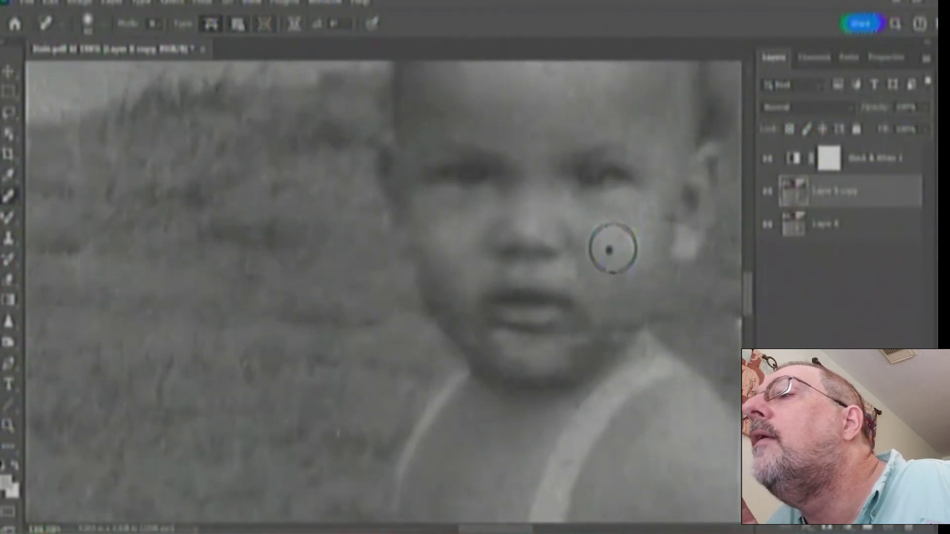
pyautogui.moveTo(613, 246)
pyautogui.mouseDown()
pyautogui.moveTo(619, 239)
pyautogui.moveTo(611, 254)
pyautogui.moveTo(621, 227)
pyautogui.mouseUp()
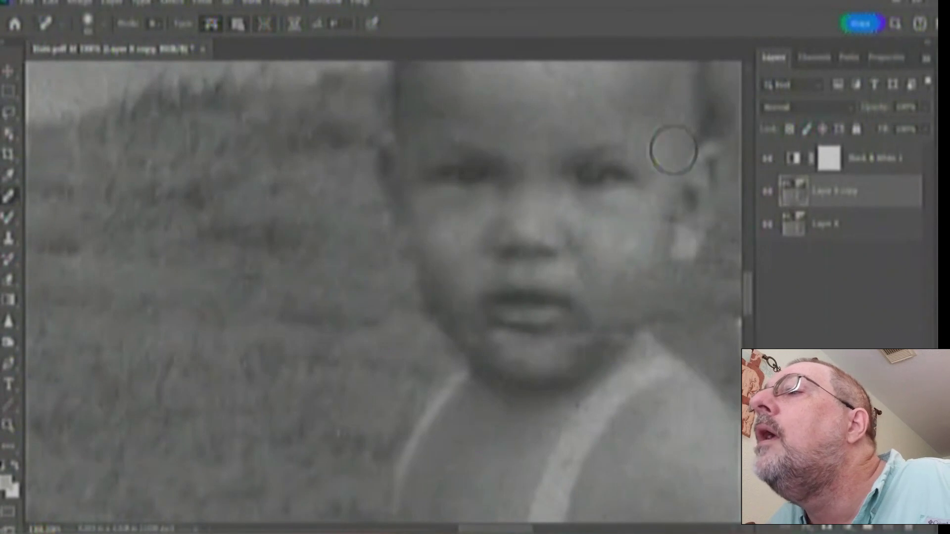
# Heal the specks and blemishes on the child's forehead
pyautogui.moveTo(626, 115); pyautogui.dragTo(602, 119)
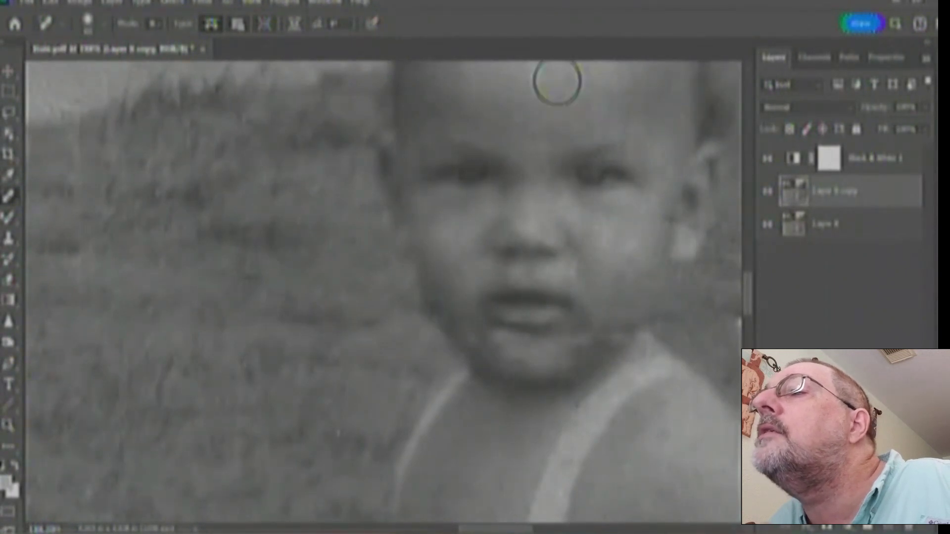
pyautogui.moveTo(517, 97); pyautogui.dragTo(537, 100)
# Heal the marks along the pale strip of path left of the child's head and the specks in the dark grass beneath it
pyautogui.moveTo(552, 186); pyautogui.dragTo(547, 296)
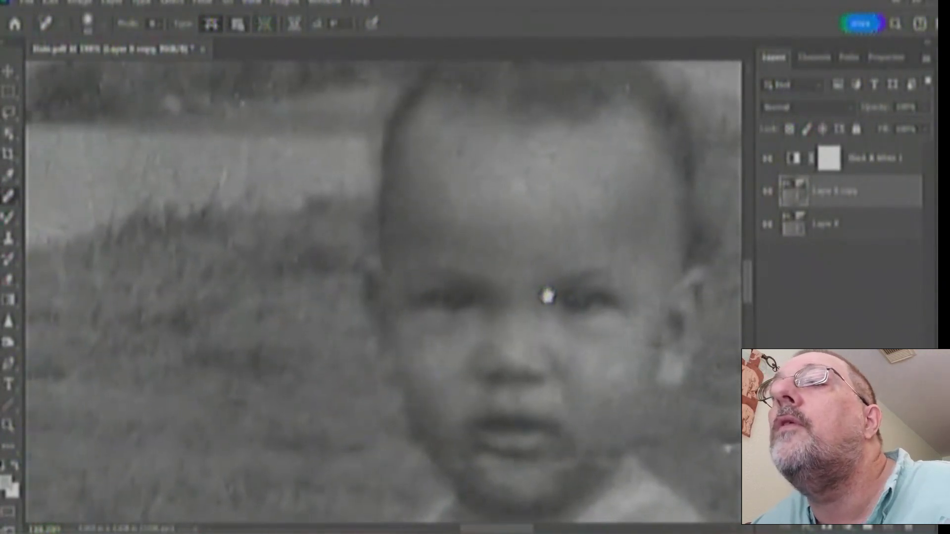
pyautogui.moveTo(170, 205); pyautogui.dragTo(666, 218)
pyautogui.moveTo(168, 212)
pyautogui.mouseDown()
pyautogui.moveTo(356, 201)
pyautogui.moveTo(439, 242)
pyautogui.mouseUp()
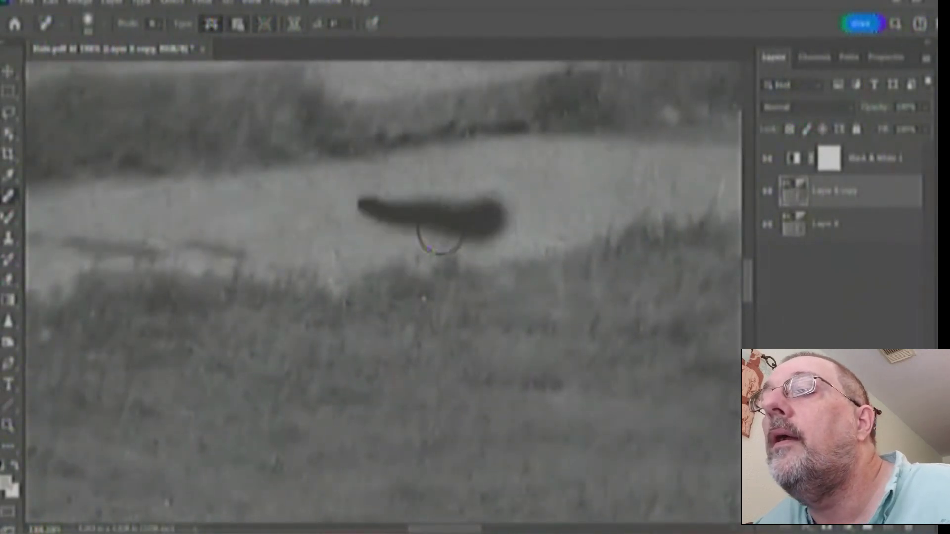
pyautogui.moveTo(179, 327); pyautogui.dragTo(220, 364)
pyautogui.moveTo(412, 302); pyautogui.dragTo(477, 311)
pyautogui.click(353, 310)
pyautogui.click(290, 311)
pyautogui.moveTo(427, 355); pyautogui.dragTo(442, 335)
pyautogui.moveTo(473, 378); pyautogui.dragTo(456, 395)
pyautogui.click(396, 311)
pyautogui.click(297, 357)
pyautogui.moveTo(507, 316); pyautogui.dragTo(541, 318)
pyautogui.click(629, 344)
# Heal the remaining specks on the pale path just below the dark hedge
pyautogui.moveTo(531, 188); pyautogui.dragTo(612, 151)
pyautogui.moveTo(534, 222)
pyautogui.mouseDown()
pyautogui.moveTo(511, 171)
pyautogui.moveTo(462, 195)
pyautogui.mouseUp()
pyautogui.click(413, 198)
# Heal the specks in the grass below the thin dark line on the path, farther left of the child
pyautogui.press('space')
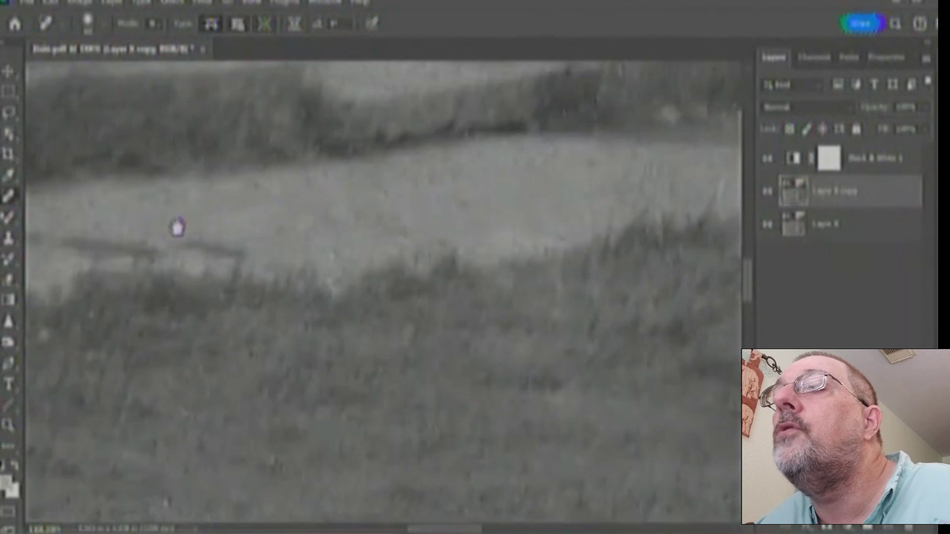
pyautogui.moveTo(154, 228); pyautogui.dragTo(472, 210)
pyautogui.moveTo(44, 319)
pyautogui.mouseDown()
pyautogui.moveTo(255, 272)
pyautogui.moveTo(198, 297)
pyautogui.mouseUp()
pyautogui.moveTo(256, 282); pyautogui.dragTo(537, 218)
pyautogui.moveTo(371, 348)
pyautogui.mouseDown()
pyautogui.moveTo(447, 335)
pyautogui.moveTo(355, 364)
pyautogui.moveTo(444, 361)
pyautogui.mouseUp()
pyautogui.moveTo(479, 385)
pyautogui.mouseDown()
pyautogui.moveTo(514, 408)
pyautogui.moveTo(505, 407)
pyautogui.mouseUp()
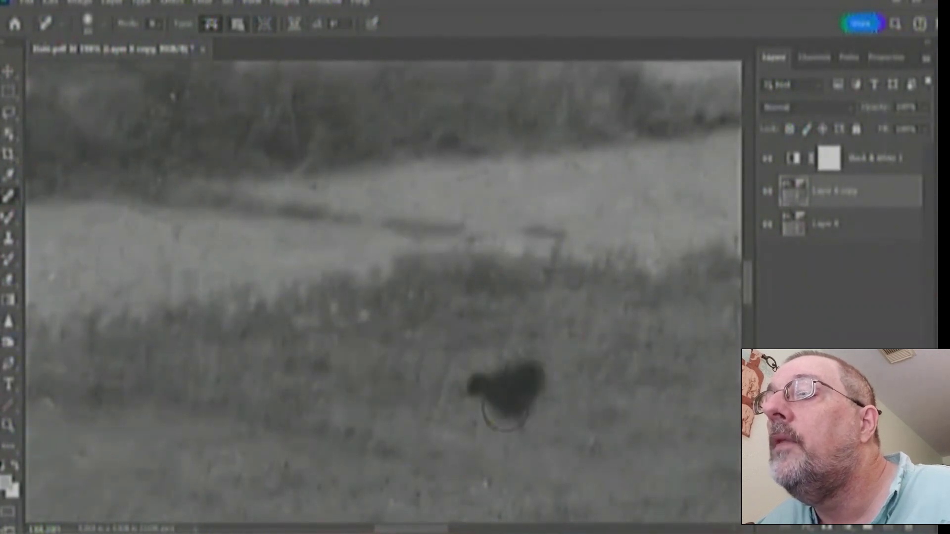
pyautogui.moveTo(463, 450); pyautogui.dragTo(472, 457)
pyautogui.moveTo(311, 418)
pyautogui.mouseDown()
pyautogui.moveTo(282, 424)
pyautogui.moveTo(336, 408)
pyautogui.mouseUp()
pyautogui.click(252, 388)
pyautogui.moveTo(225, 459); pyautogui.dragTo(242, 464)
pyautogui.moveTo(443, 484); pyautogui.dragTo(488, 490)
# Heal the marks along the path's grassy edge and the vertical scratches in the dark hedge above it
pyautogui.moveTo(128, 287)
pyautogui.mouseDown()
pyautogui.moveTo(180, 256)
pyautogui.moveTo(511, 235)
pyautogui.mouseUp()
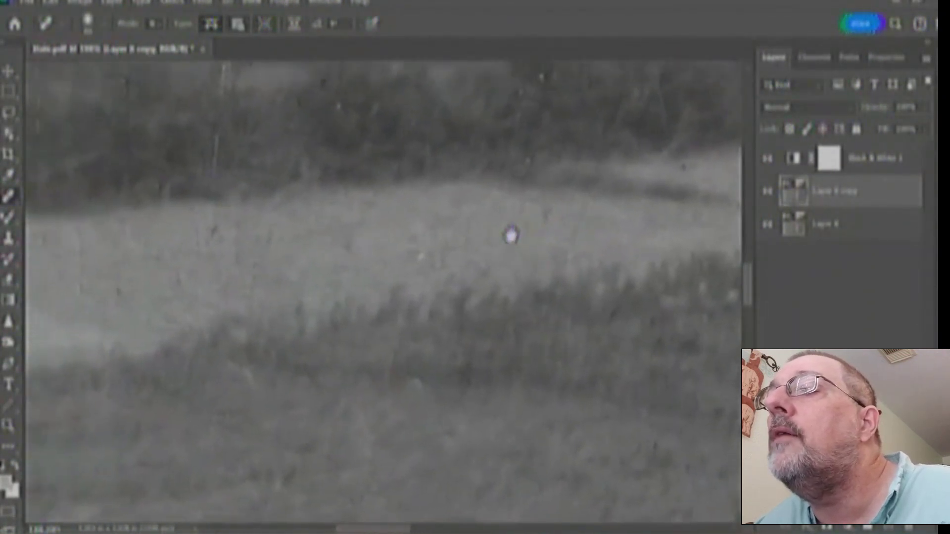
pyautogui.moveTo(137, 354)
pyautogui.mouseDown()
pyautogui.moveTo(315, 313)
pyautogui.moveTo(594, 271)
pyautogui.moveTo(636, 255)
pyautogui.mouseUp()
pyautogui.moveTo(378, 216); pyautogui.dragTo(454, 203)
pyautogui.moveTo(413, 255)
pyautogui.mouseDown()
pyautogui.moveTo(567, 245)
pyautogui.moveTo(428, 218)
pyautogui.mouseUp()
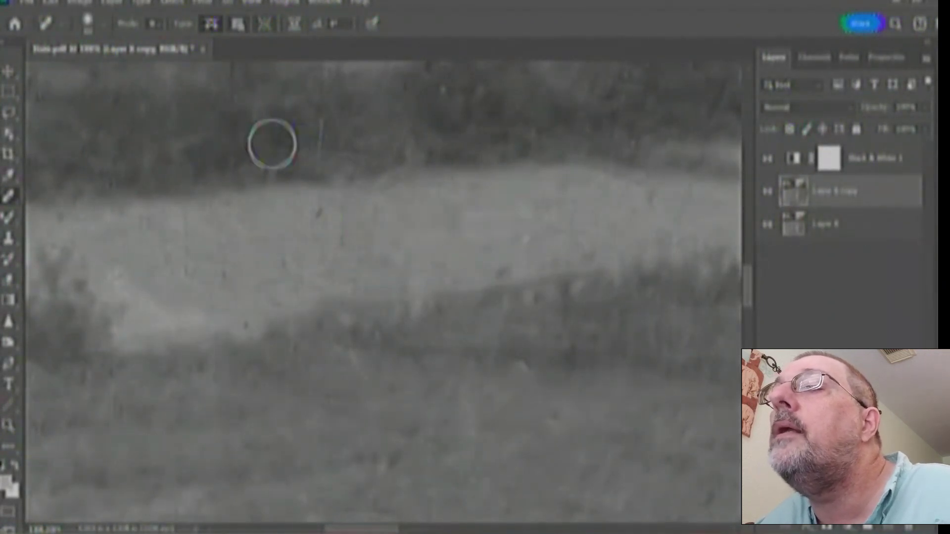
pyautogui.moveTo(272, 146); pyautogui.dragTo(388, 159)
pyautogui.moveTo(319, 119); pyautogui.dragTo(318, 159)
pyautogui.moveTo(540, 183)
pyautogui.mouseDown()
pyautogui.moveTo(577, 172)
pyautogui.moveTo(693, 198)
pyautogui.mouseUp()
pyautogui.moveTo(527, 131); pyautogui.dragTo(446, 126)
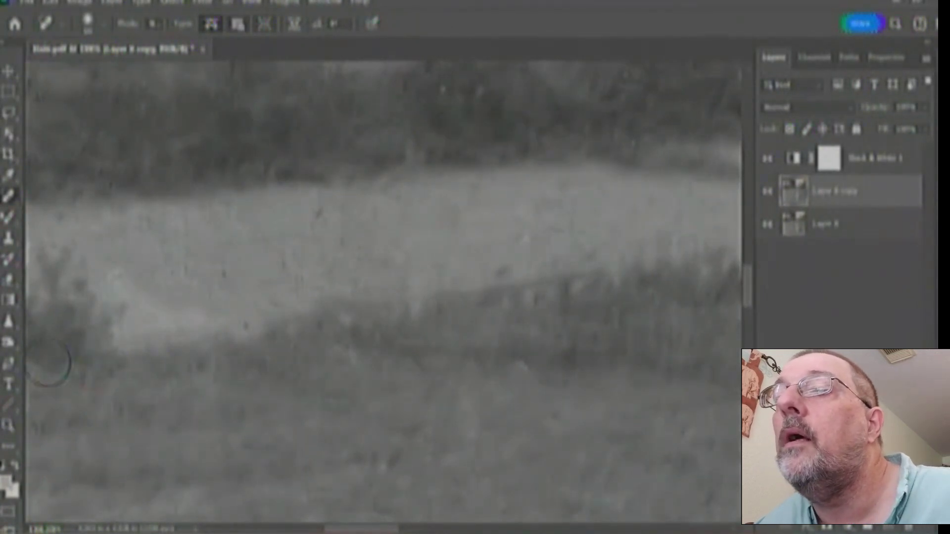
# Heal the specks in the grass and on the pale path to the right of the small shrub
pyautogui.moveTo(89, 382)
pyautogui.mouseDown()
pyautogui.moveTo(231, 392)
pyautogui.moveTo(302, 409)
pyautogui.moveTo(339, 401)
pyautogui.mouseUp()
pyautogui.moveTo(218, 447)
pyautogui.mouseDown()
pyautogui.moveTo(288, 490)
pyautogui.moveTo(331, 497)
pyautogui.moveTo(332, 514)
pyautogui.moveTo(388, 511)
pyautogui.moveTo(402, 493)
pyautogui.moveTo(477, 478)
pyautogui.mouseUp()
pyautogui.moveTo(403, 378); pyautogui.dragTo(434, 366)
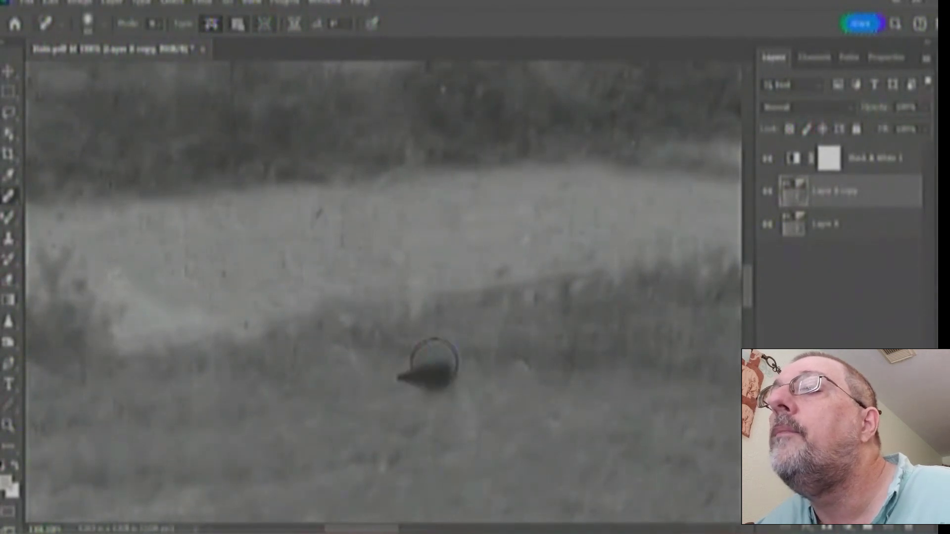
pyautogui.moveTo(257, 311); pyautogui.dragTo(289, 284)
pyautogui.moveTo(260, 240); pyautogui.dragTo(344, 201)
pyautogui.click(78, 237)
# Heal the specks in the hedge above the small shrub and on the pale path beside it
pyautogui.moveTo(97, 239)
pyautogui.mouseDown()
pyautogui.moveTo(246, 259)
pyautogui.moveTo(468, 262)
pyautogui.mouseUp()
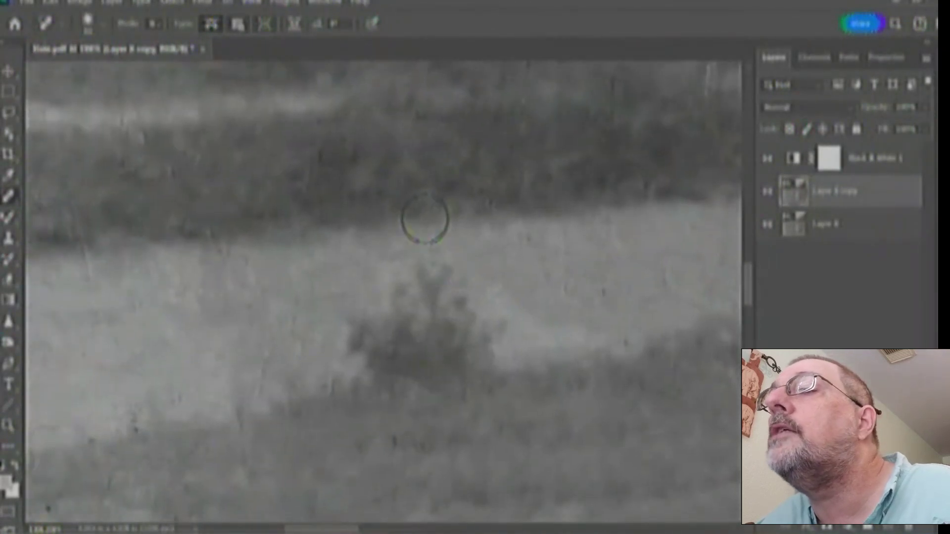
pyautogui.moveTo(425, 218); pyautogui.dragTo(484, 141)
pyautogui.moveTo(327, 195); pyautogui.dragTo(240, 168)
pyautogui.moveTo(203, 320); pyautogui.dragTo(283, 331)
pyautogui.moveTo(338, 272); pyautogui.dragTo(292, 333)
# Heal the dark specks in the grass beneath the small shrub and the marks on the path to its left
pyautogui.moveTo(361, 371); pyautogui.dragTo(493, 417)
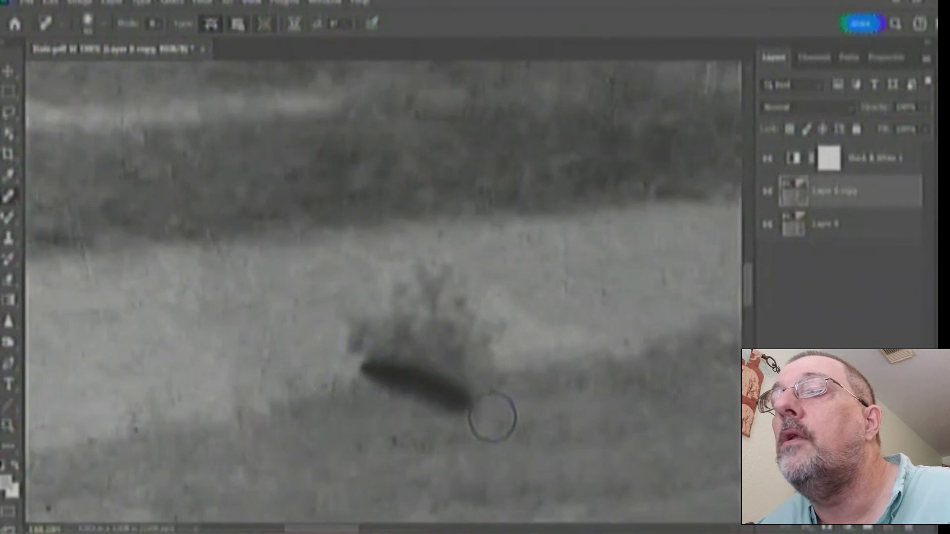
pyautogui.moveTo(191, 452); pyautogui.dragTo(172, 477)
pyautogui.moveTo(341, 451); pyautogui.dragTo(425, 407)
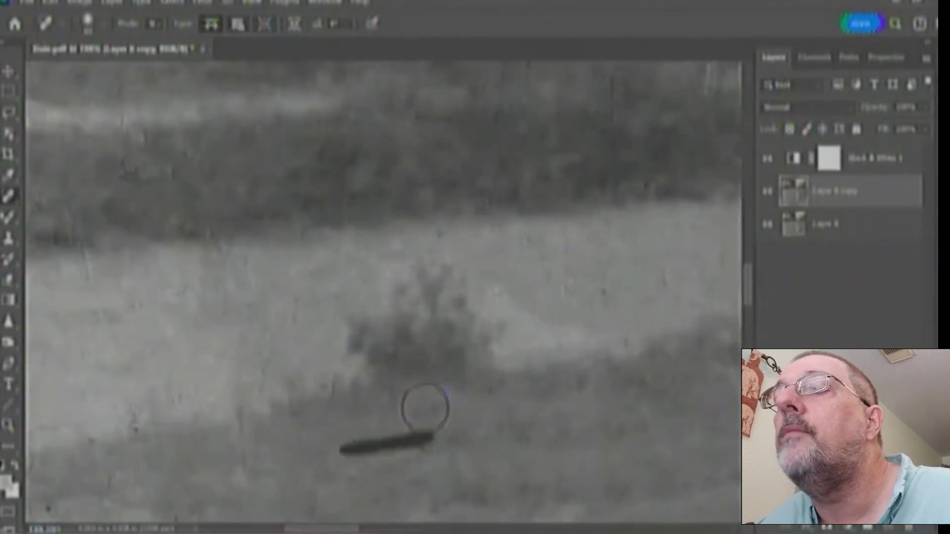
pyautogui.moveTo(223, 310); pyautogui.dragTo(256, 305)
pyautogui.moveTo(317, 314)
pyautogui.mouseDown()
pyautogui.moveTo(337, 294)
pyautogui.moveTo(287, 321)
pyautogui.mouseUp()
pyautogui.moveTo(52, 421); pyautogui.dragTo(75, 422)
# Heal the specks in the hedge, path and grass along the photo's left edge
pyautogui.moveTo(145, 313); pyautogui.dragTo(393, 292)
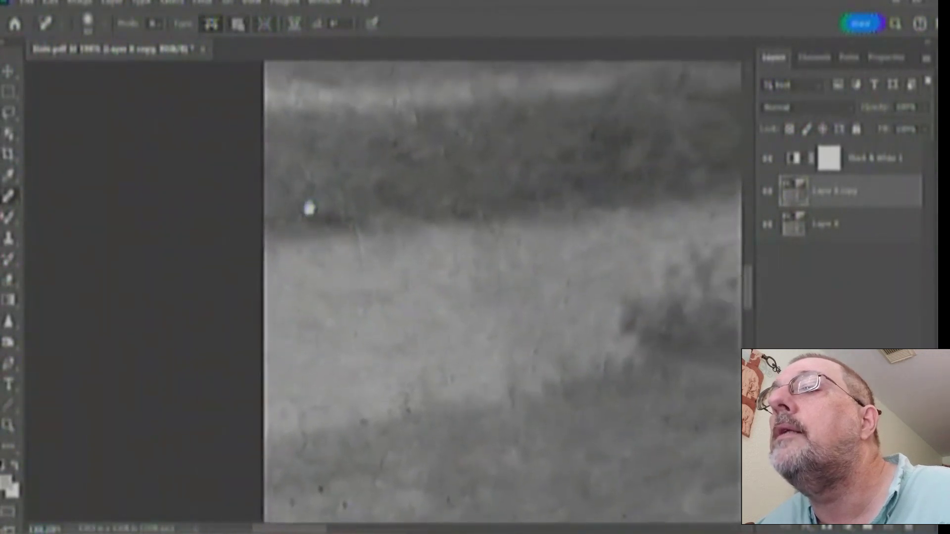
pyautogui.moveTo(255, 219); pyautogui.dragTo(350, 218)
pyautogui.moveTo(354, 265); pyautogui.dragTo(340, 184)
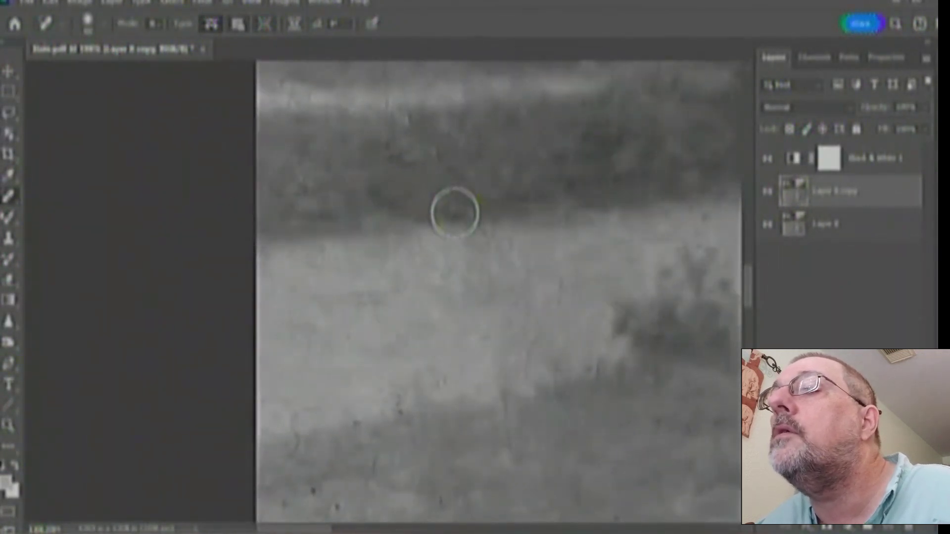
pyautogui.moveTo(454, 212); pyautogui.dragTo(554, 207)
pyautogui.moveTo(386, 454); pyautogui.dragTo(372, 486)
pyautogui.moveTo(275, 416); pyautogui.dragTo(320, 407)
pyautogui.moveTo(307, 490); pyautogui.dragTo(345, 502)
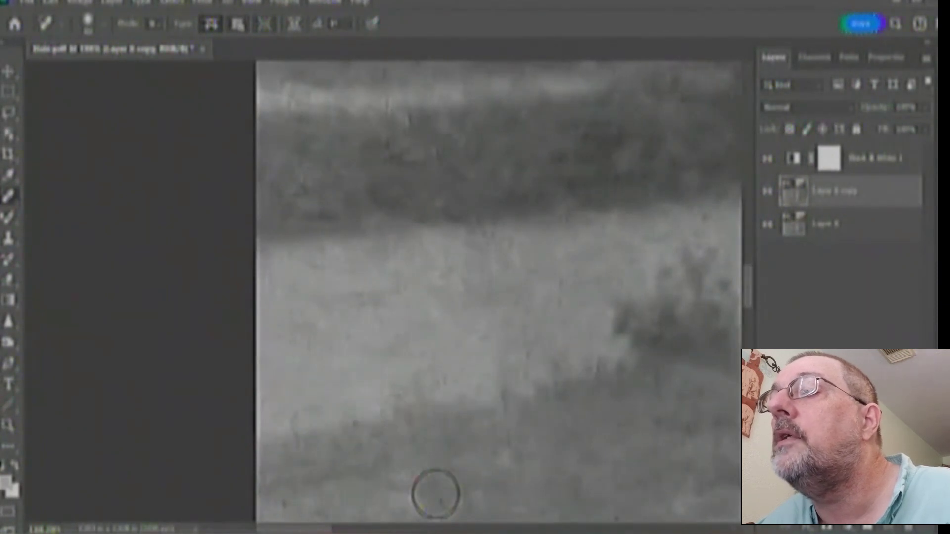
# Heal the specks in the hedge and path left of the child's head and around the top of the hair
pyautogui.moveTo(547, 277); pyautogui.dragTo(152, 320)
pyautogui.moveTo(683, 292); pyautogui.dragTo(95, 314)
pyautogui.moveTo(456, 308); pyautogui.dragTo(107, 315)
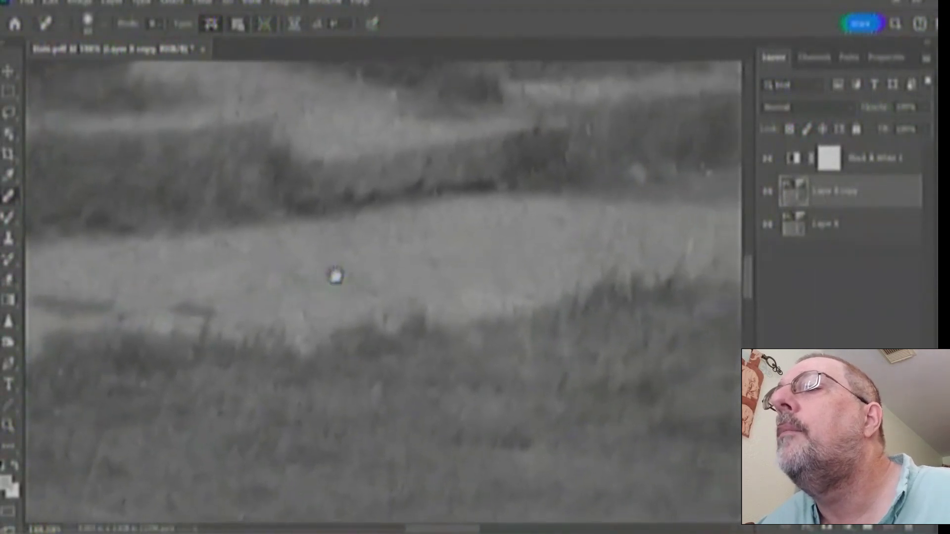
pyautogui.moveTo(335, 276); pyautogui.dragTo(55, 280)
pyautogui.click(317, 185)
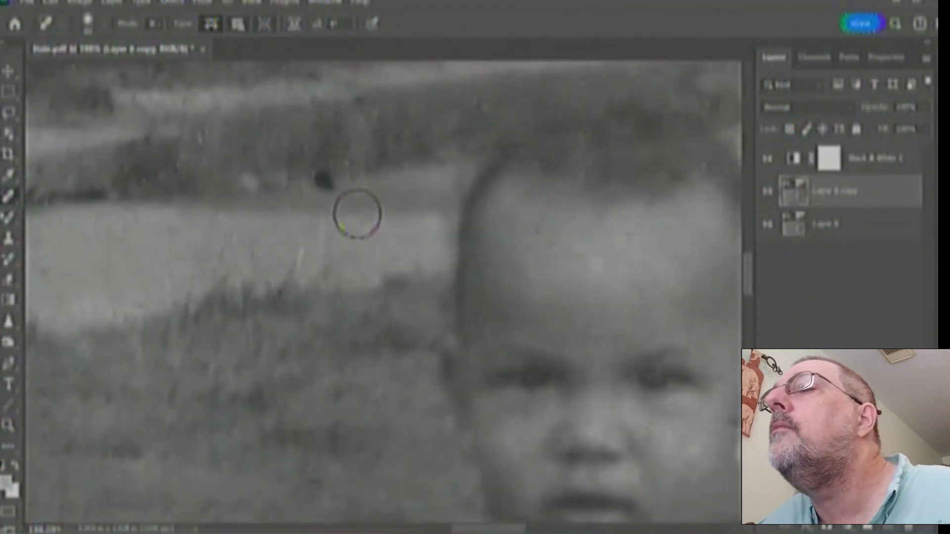
pyautogui.click(384, 241)
pyautogui.click(531, 156)
pyautogui.moveTo(592, 129); pyautogui.dragTo(621, 152)
pyautogui.click(522, 157)
pyautogui.moveTo(497, 126); pyautogui.dragTo(477, 100)
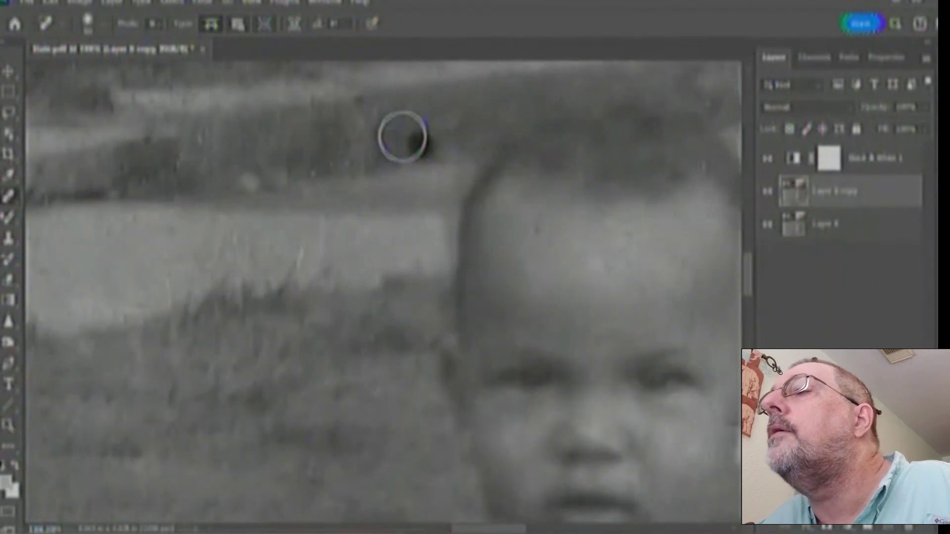
# Heal the spots in the background and on the pale path just right of the child's hair
pyautogui.moveTo(558, 272); pyautogui.dragTo(197, 267)
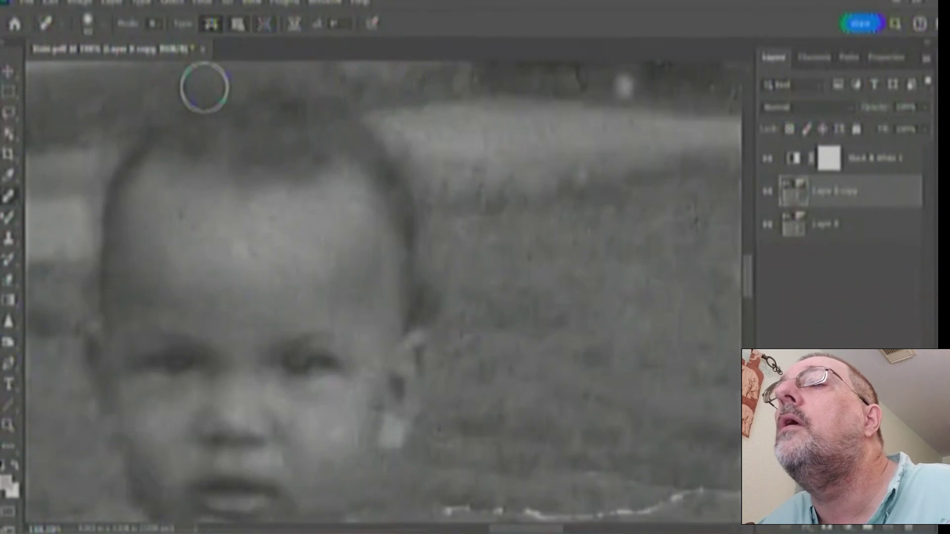
pyautogui.click(397, 82)
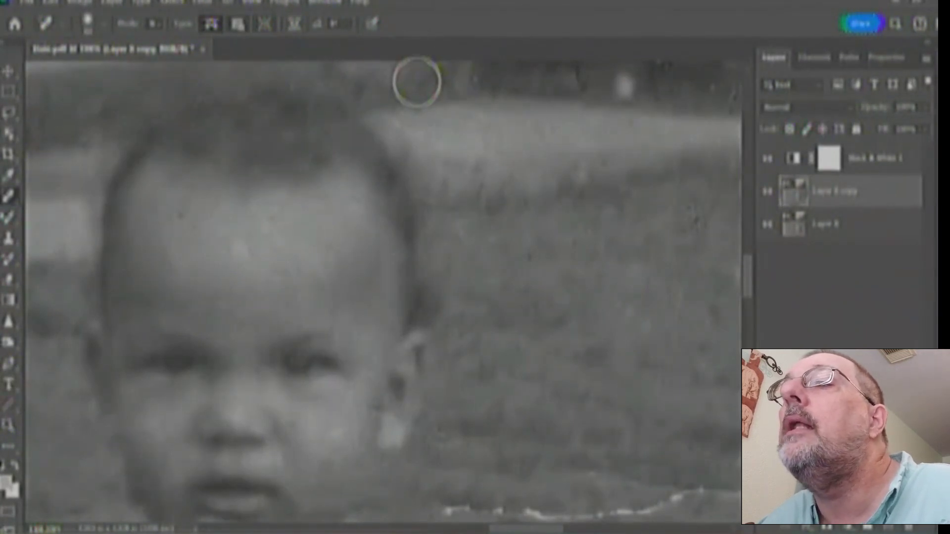
pyautogui.moveTo(391, 127); pyautogui.dragTo(539, 155)
pyautogui.click(543, 134)
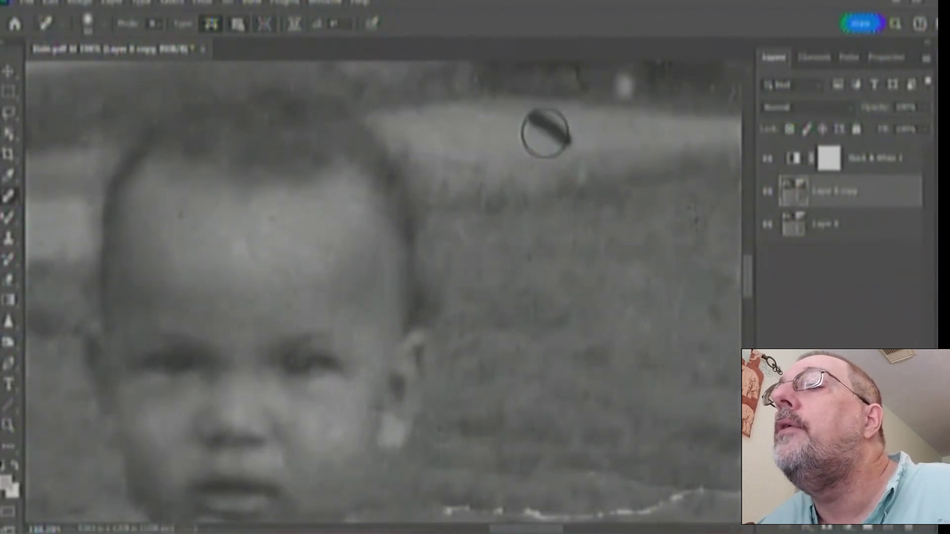
# Heal the dark specks in the grass to the right of the child's head and beside the ear
pyautogui.click(435, 198)
pyautogui.click(483, 187)
pyautogui.click(435, 240)
pyautogui.click(436, 240)
pyautogui.click(487, 216)
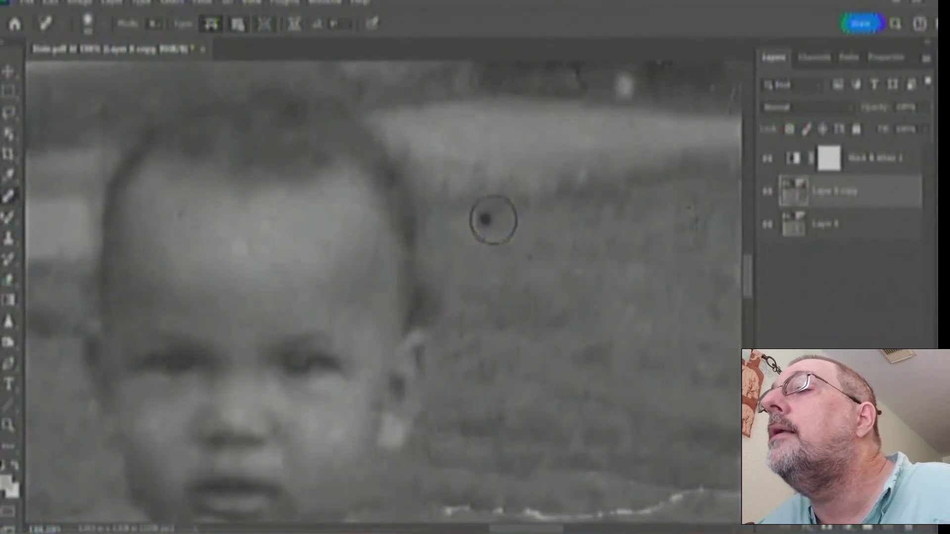
pyautogui.click(583, 198)
pyautogui.click(679, 214)
pyautogui.click(472, 219)
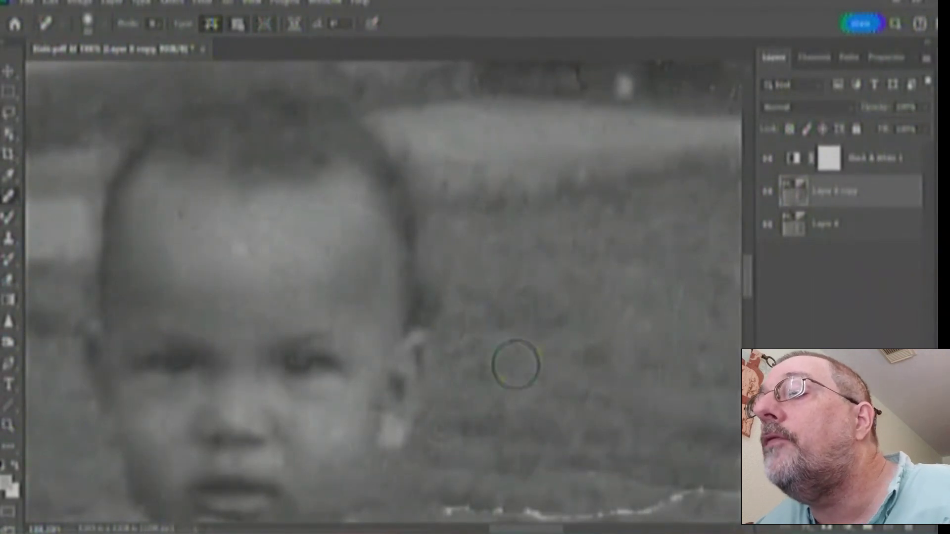
pyautogui.moveTo(438, 447); pyautogui.dragTo(557, 439)
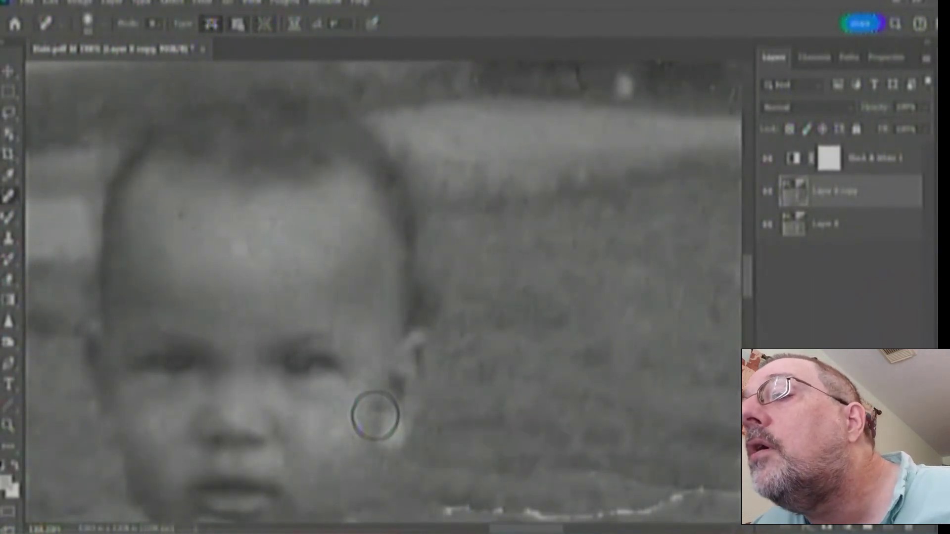
pyautogui.click(377, 412)
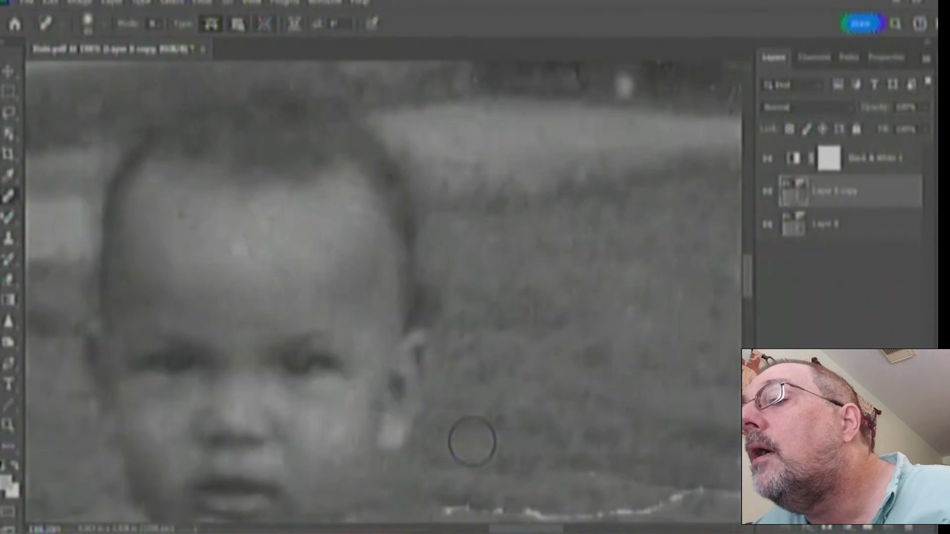
# Heal the section of the jagged white crease across the lawn just right of the child's ear and shoulder
pyautogui.moveTo(458, 466); pyautogui.dragTo(608, 479)
pyautogui.moveTo(536, 418)
pyautogui.mouseDown()
pyautogui.moveTo(333, 390)
pyautogui.moveTo(305, 399)
pyautogui.mouseUp()
pyautogui.moveTo(203, 491)
pyautogui.mouseDown()
pyautogui.moveTo(410, 495)
pyautogui.moveTo(522, 461)
pyautogui.mouseUp()
pyautogui.moveTo(351, 449); pyautogui.dragTo(450, 467)
pyautogui.moveTo(213, 491); pyautogui.dragTo(349, 492)
pyautogui.moveTo(302, 453); pyautogui.dragTo(426, 448)
pyautogui.moveTo(272, 486); pyautogui.dragTo(343, 487)
# Heal the marks above the top of the shoulder strap and in the lawn beside the shoulder
pyautogui.moveTo(246, 439)
pyautogui.mouseDown()
pyautogui.moveTo(420, 321)
pyautogui.moveTo(322, 357)
pyautogui.mouseUp()
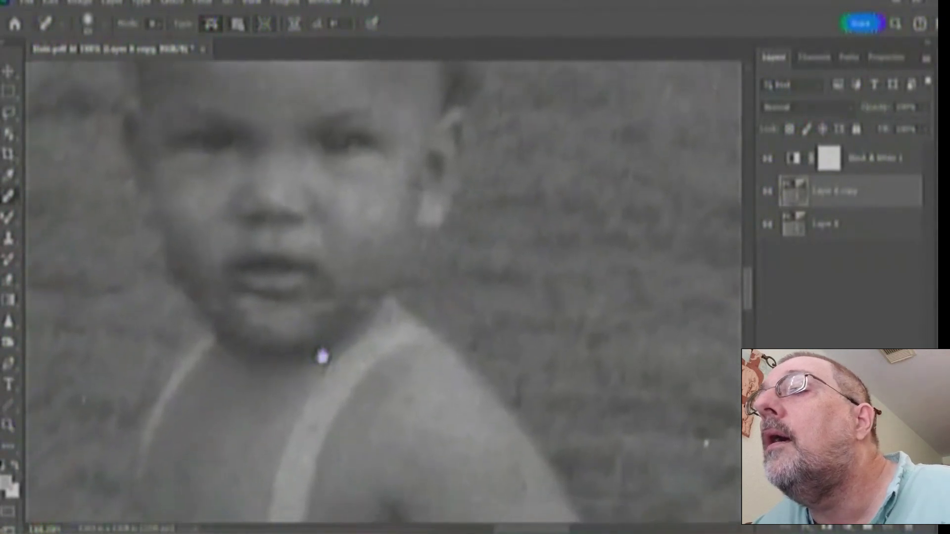
pyautogui.moveTo(361, 282); pyautogui.dragTo(406, 272)
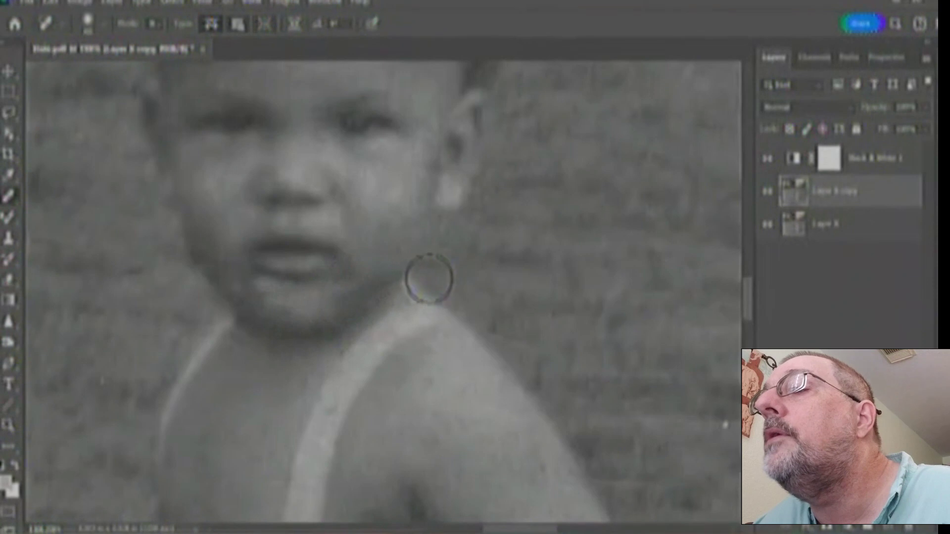
pyautogui.moveTo(502, 333); pyautogui.dragTo(688, 372)
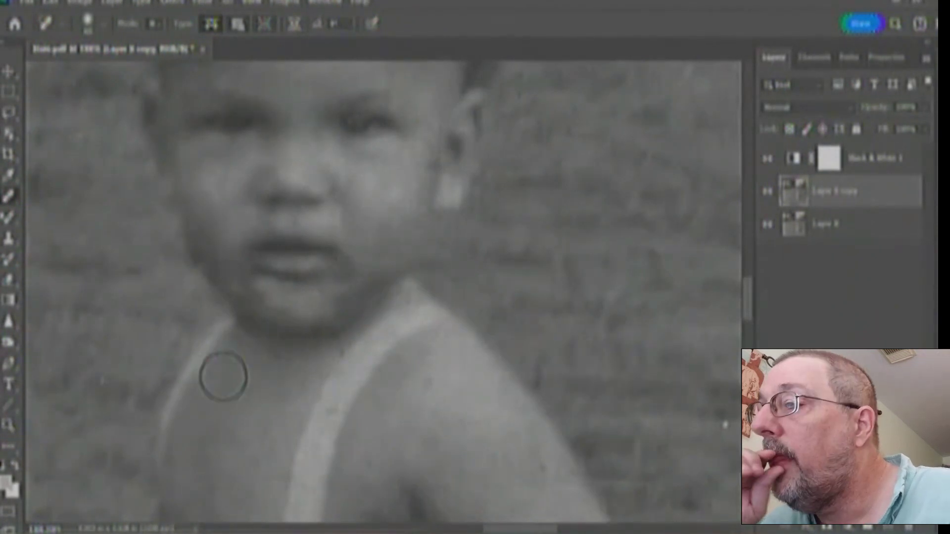
# Heal the stretch of the white crease nearest the child in the lawn farther right of the shoulder
pyautogui.scroll(-3, 195, 333)
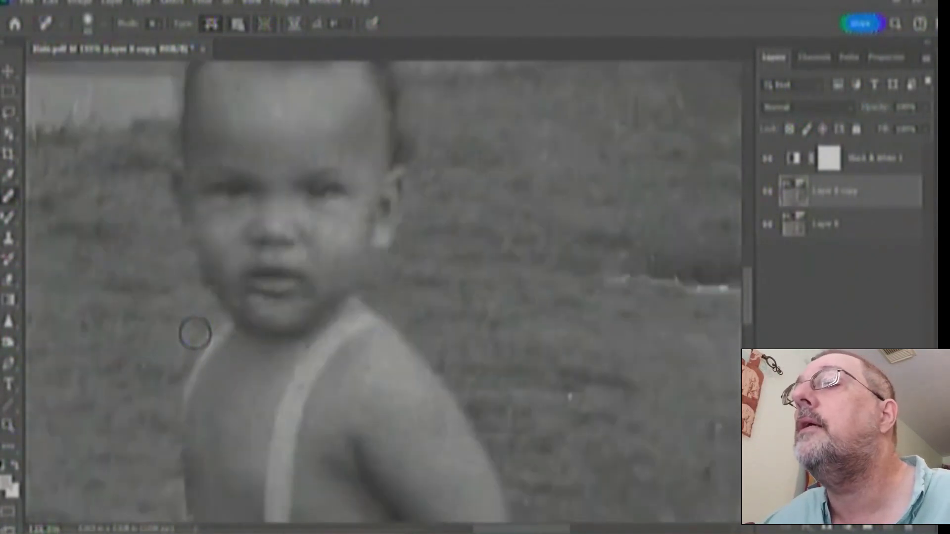
pyautogui.moveTo(505, 253); pyautogui.dragTo(166, 294)
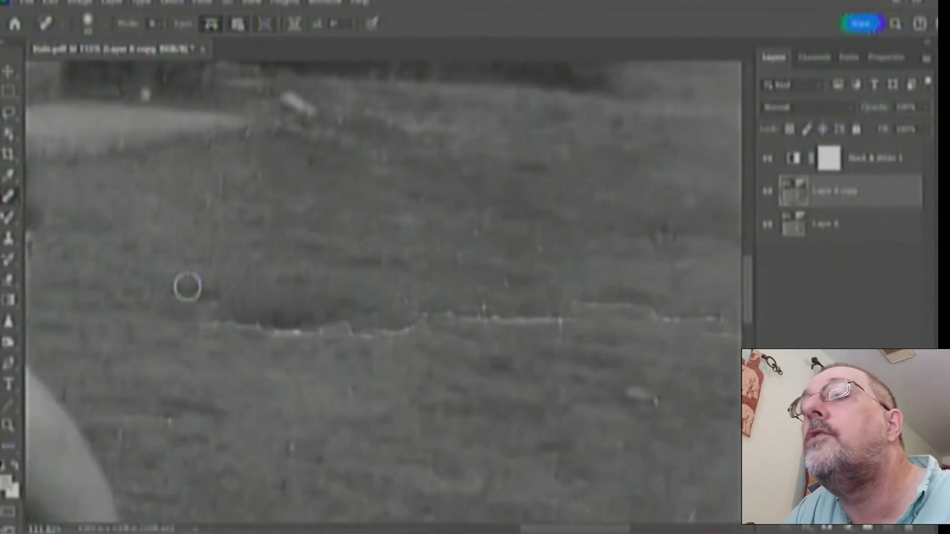
pyautogui.moveTo(205, 329); pyautogui.dragTo(289, 327)
pyautogui.moveTo(238, 307)
pyautogui.mouseDown()
pyautogui.moveTo(273, 332)
pyautogui.moveTo(369, 330)
pyautogui.mouseUp()
pyautogui.moveTo(276, 345); pyautogui.dragTo(334, 350)
pyautogui.moveTo(289, 327)
pyautogui.mouseDown()
pyautogui.moveTo(255, 325)
pyautogui.moveTo(372, 330)
pyautogui.mouseUp()
pyautogui.moveTo(269, 315); pyautogui.dragTo(348, 359)
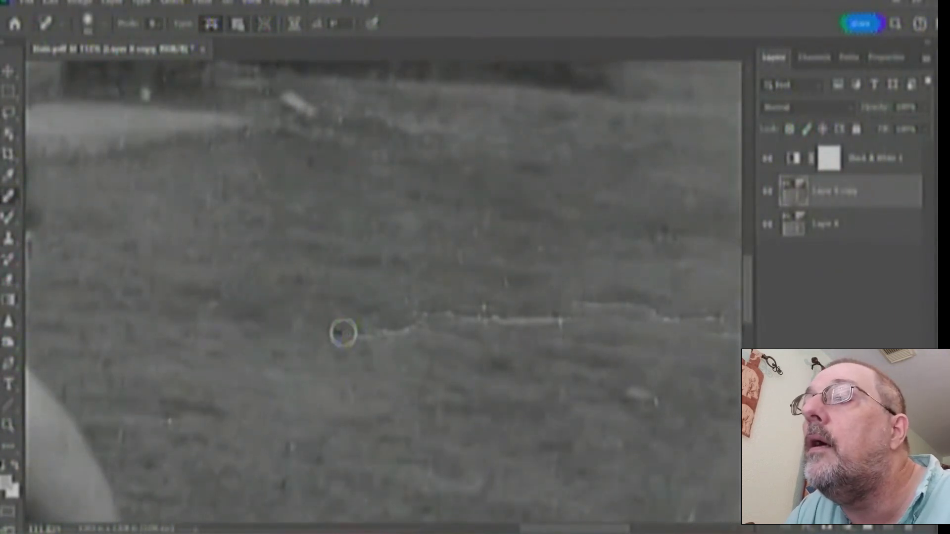
pyautogui.moveTo(419, 310); pyautogui.dragTo(386, 281)
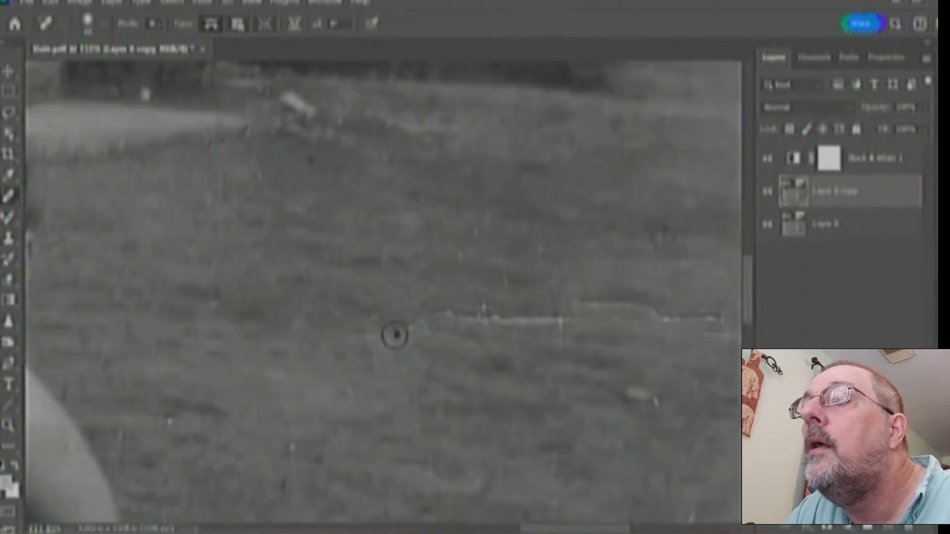
# Heal the small white specks in the lawn below the crease near the child's arm
pyautogui.moveTo(346, 448)
pyautogui.mouseDown()
pyautogui.moveTo(312, 435)
pyautogui.moveTo(291, 475)
pyautogui.mouseUp()
pyautogui.moveTo(104, 420); pyautogui.dragTo(105, 422)
pyautogui.moveTo(123, 432); pyautogui.dragTo(115, 455)
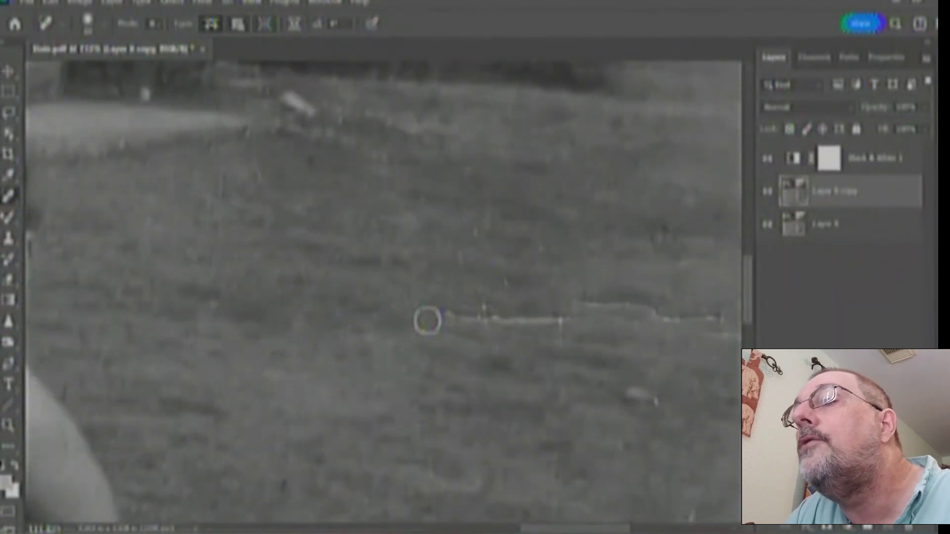
# Heal the near end of the remaining white crease in the lawn and the small specks just above it
pyautogui.moveTo(452, 324); pyautogui.dragTo(452, 324)
pyautogui.moveTo(464, 321)
pyautogui.mouseDown()
pyautogui.moveTo(437, 322)
pyautogui.moveTo(481, 321)
pyautogui.mouseUp()
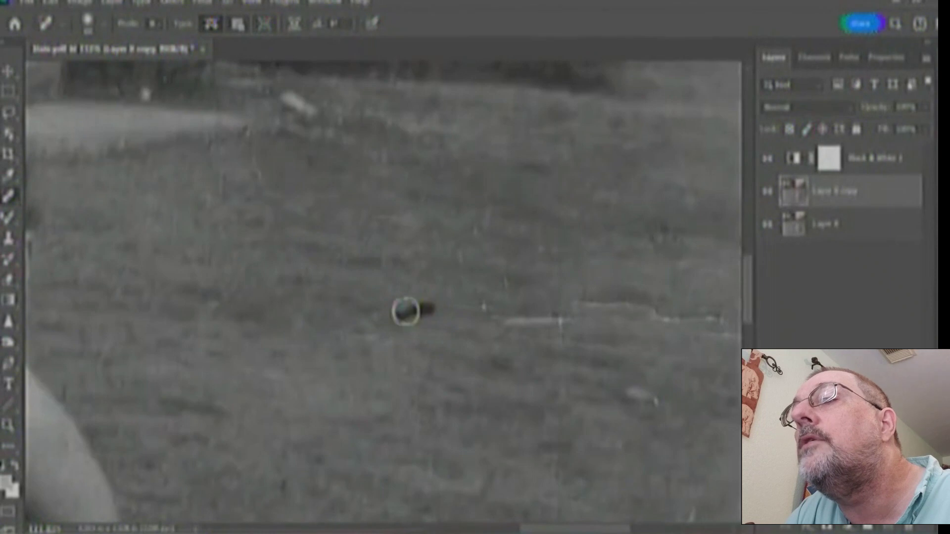
pyautogui.moveTo(388, 280); pyautogui.dragTo(384, 276)
pyautogui.moveTo(352, 236); pyautogui.dragTo(388, 218)
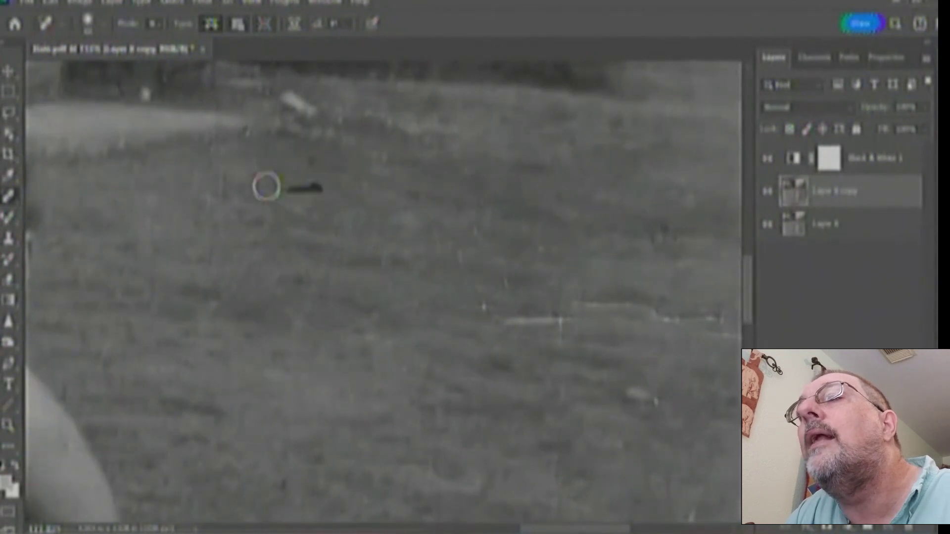
pyautogui.moveTo(486, 286); pyautogui.dragTo(487, 286)
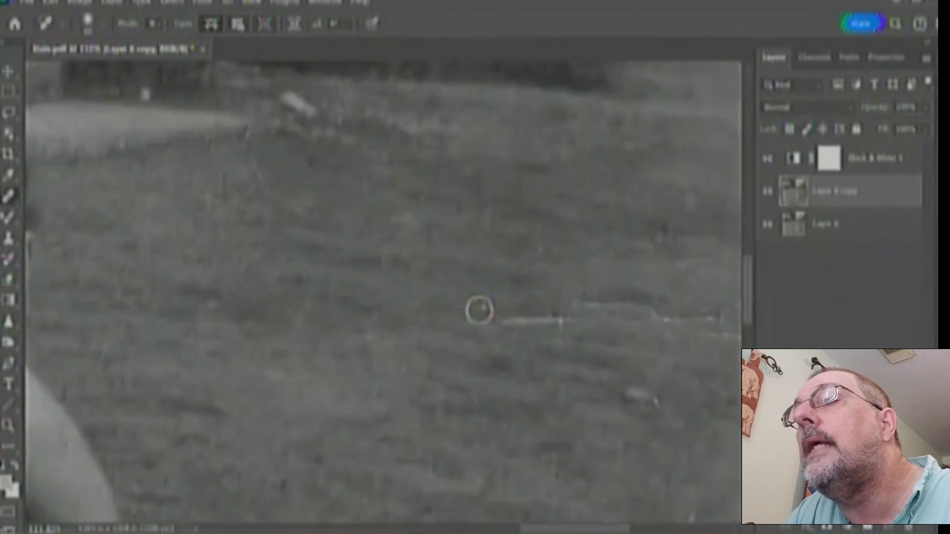
# Heal the faint marks and light specks in the lawn below the remaining crease
pyautogui.moveTo(357, 386); pyautogui.dragTo(420, 383)
pyautogui.moveTo(414, 472); pyautogui.dragTo(416, 472)
pyautogui.moveTo(463, 470); pyautogui.dragTo(372, 480)
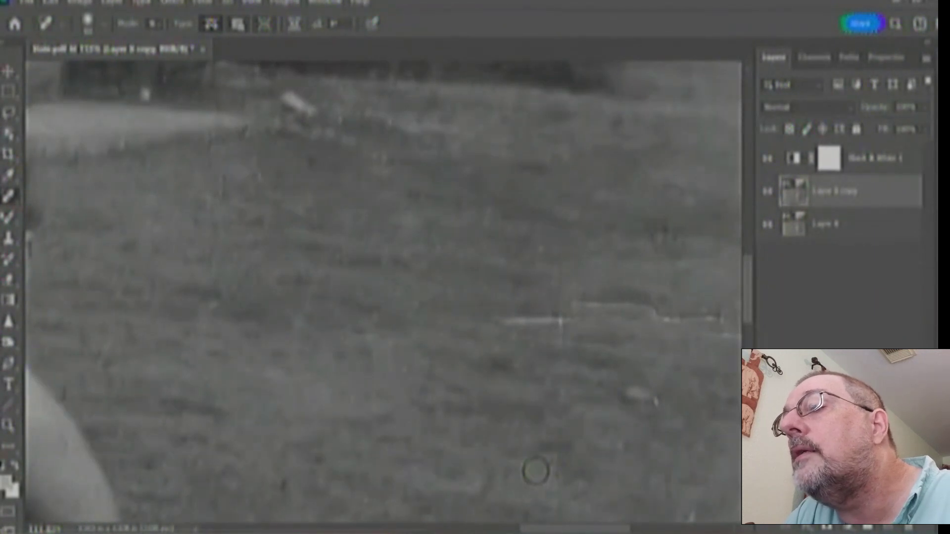
pyautogui.moveTo(553, 446); pyautogui.dragTo(559, 459)
pyautogui.moveTo(479, 457); pyautogui.dragTo(479, 456)
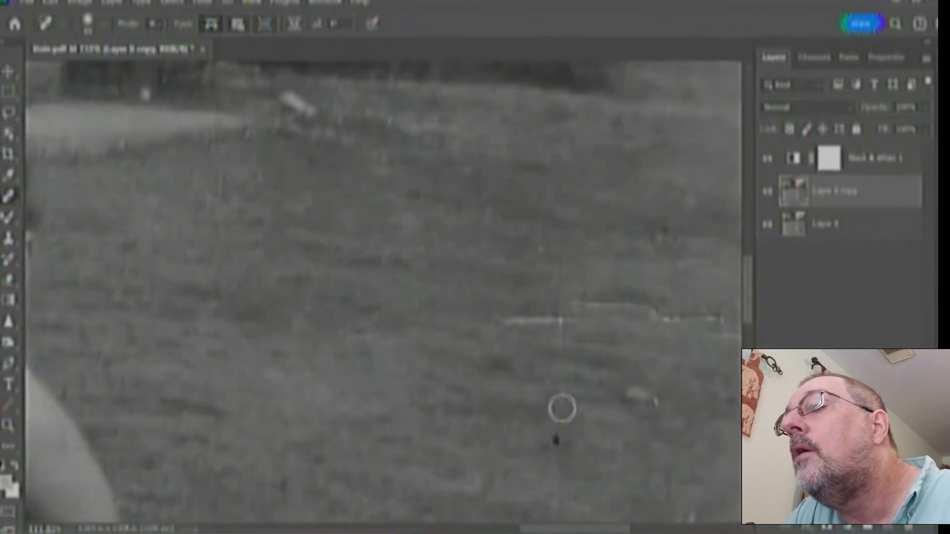
pyautogui.moveTo(564, 435); pyautogui.dragTo(657, 420)
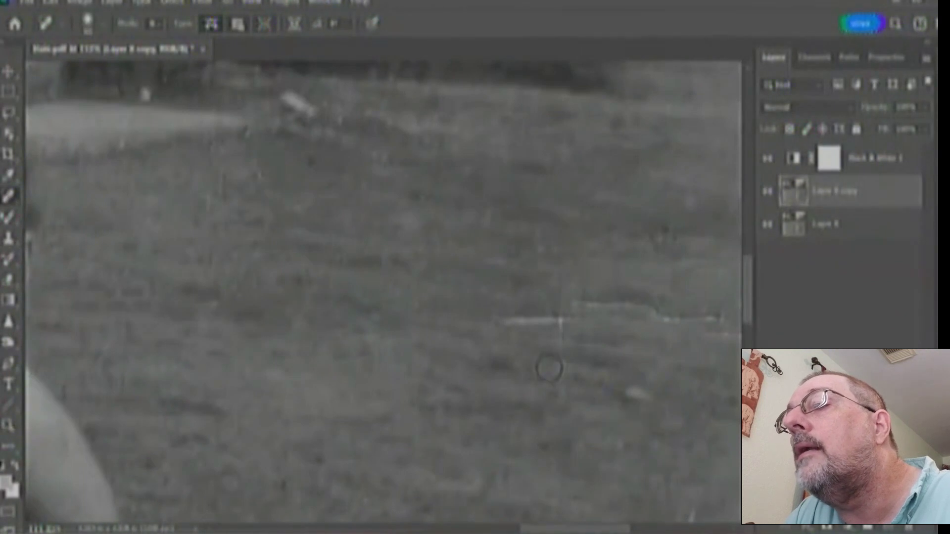
# Heal the last stretch of the white crease and the faint vertical line crossing it, toward the photo's right edge
pyautogui.moveTo(549, 369); pyautogui.dragTo(473, 363)
pyautogui.moveTo(498, 321)
pyautogui.mouseDown()
pyautogui.moveTo(585, 318)
pyautogui.moveTo(537, 339)
pyautogui.moveTo(653, 359)
pyautogui.mouseUp()
pyautogui.moveTo(482, 321)
pyautogui.mouseDown()
pyautogui.moveTo(507, 321)
pyautogui.moveTo(493, 327)
pyautogui.mouseUp()
pyautogui.moveTo(671, 313); pyautogui.dragTo(691, 309)
pyautogui.moveTo(658, 319); pyautogui.dragTo(660, 321)
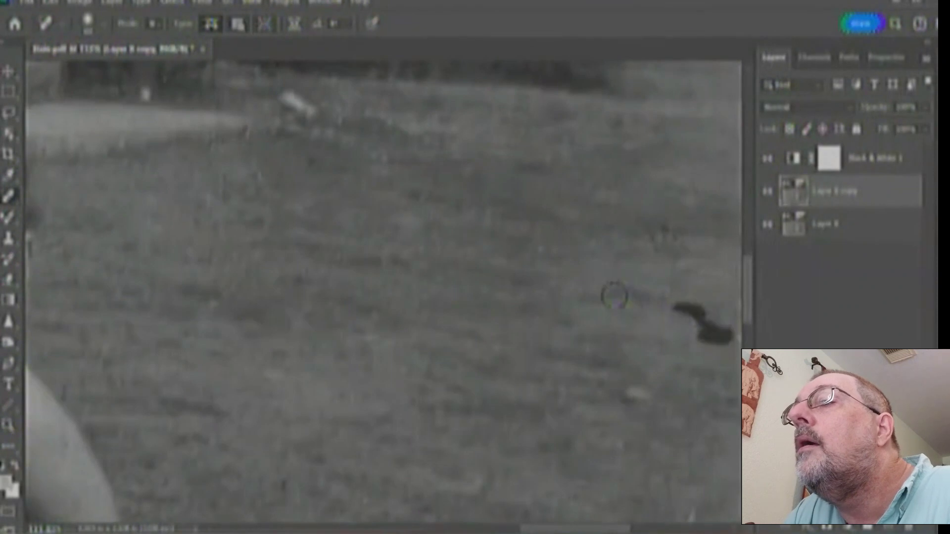
# Heal the leftover specks above and below the repaired crease in the right part of the lawn
pyautogui.moveTo(534, 238); pyautogui.dragTo(548, 253)
pyautogui.moveTo(666, 229); pyautogui.dragTo(666, 228)
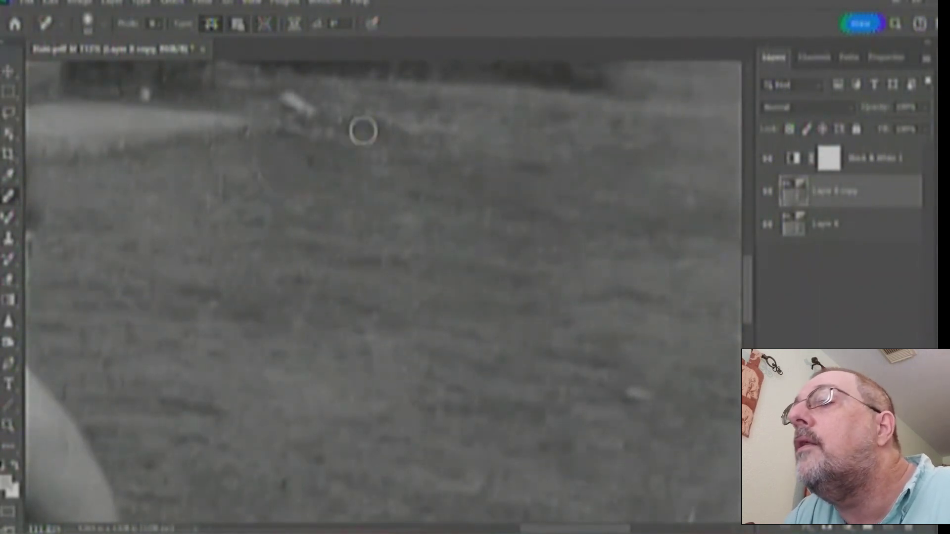
pyautogui.moveTo(723, 292); pyautogui.dragTo(731, 336)
pyautogui.moveTo(648, 377); pyautogui.dragTo(687, 390)
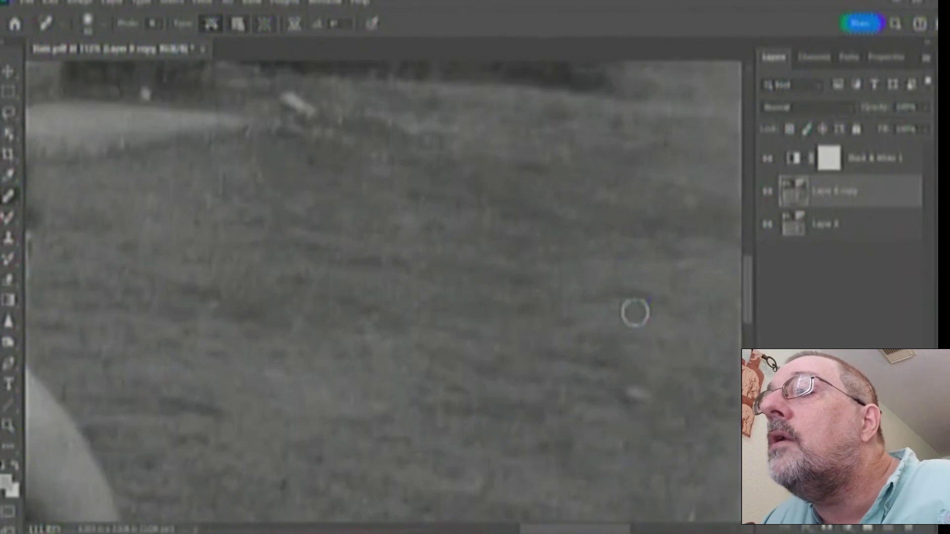
pyautogui.click(381, 330)
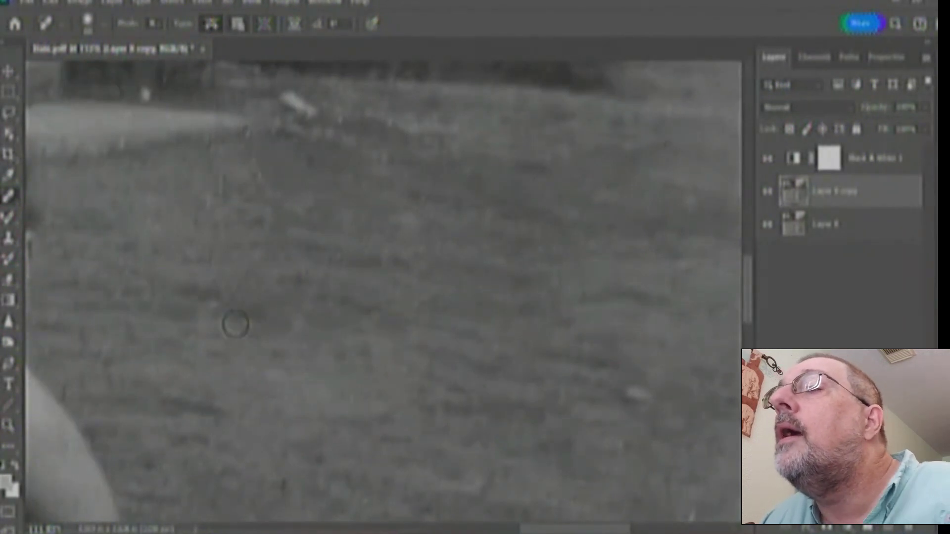
# Heal the faint traces in the lawn beside the photo's right edge
pyautogui.moveTo(670, 303)
pyautogui.mouseDown()
pyautogui.moveTo(409, 315)
pyautogui.moveTo(433, 290)
pyautogui.moveTo(439, 338)
pyautogui.moveTo(406, 360)
pyautogui.mouseUp()
pyautogui.moveTo(348, 368)
pyautogui.mouseDown()
pyautogui.moveTo(377, 363)
pyautogui.moveTo(436, 385)
pyautogui.moveTo(441, 356)
pyautogui.mouseUp()
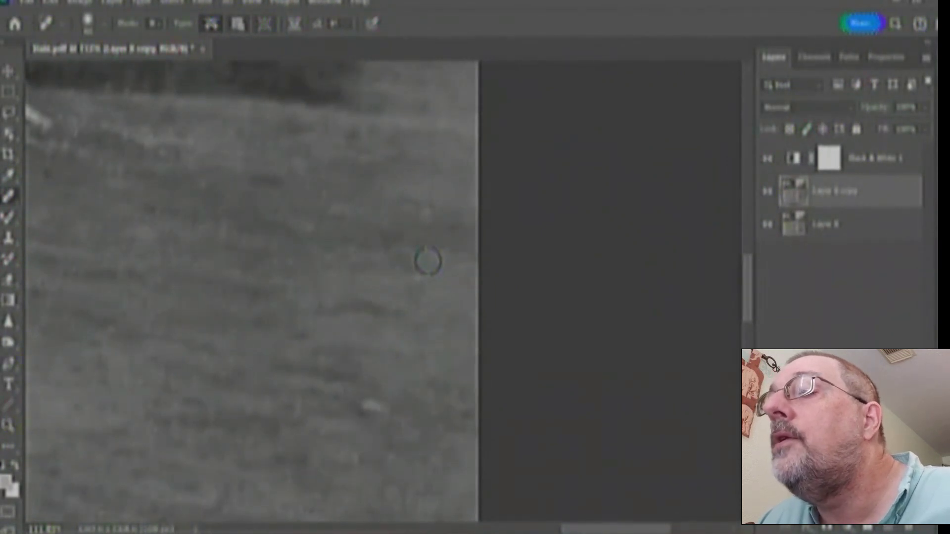
pyautogui.moveTo(292, 349)
pyautogui.mouseDown()
pyautogui.moveTo(441, 333)
pyautogui.moveTo(427, 336)
pyautogui.mouseUp()
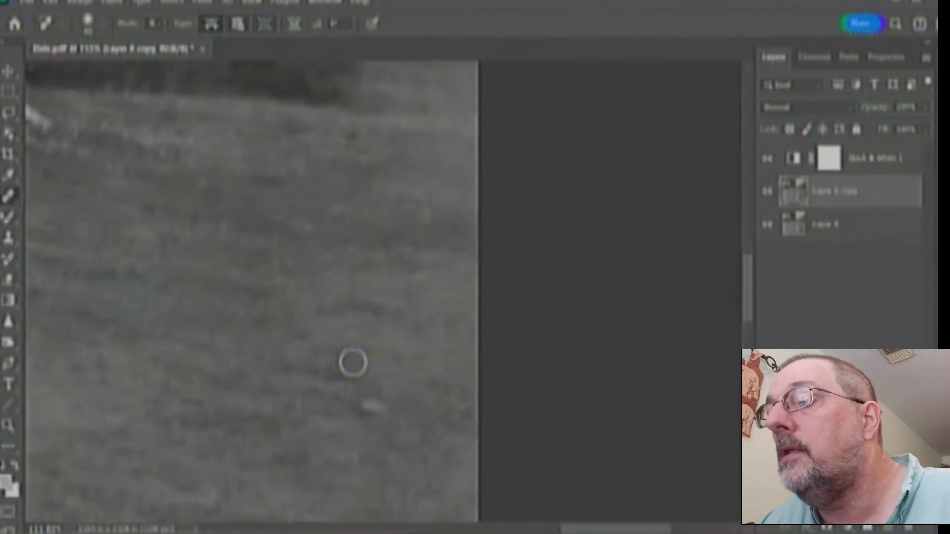
# Heal the thin vertical scratch and nearby white specks in the lower lawn right of the child's arm
pyautogui.moveTo(353, 369); pyautogui.dragTo(478, 218)
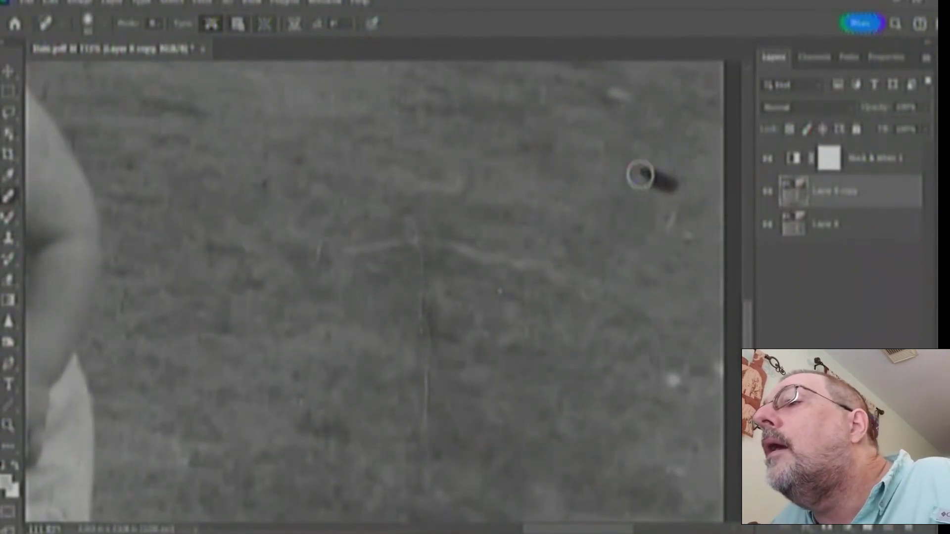
pyautogui.moveTo(544, 186); pyautogui.dragTo(544, 187)
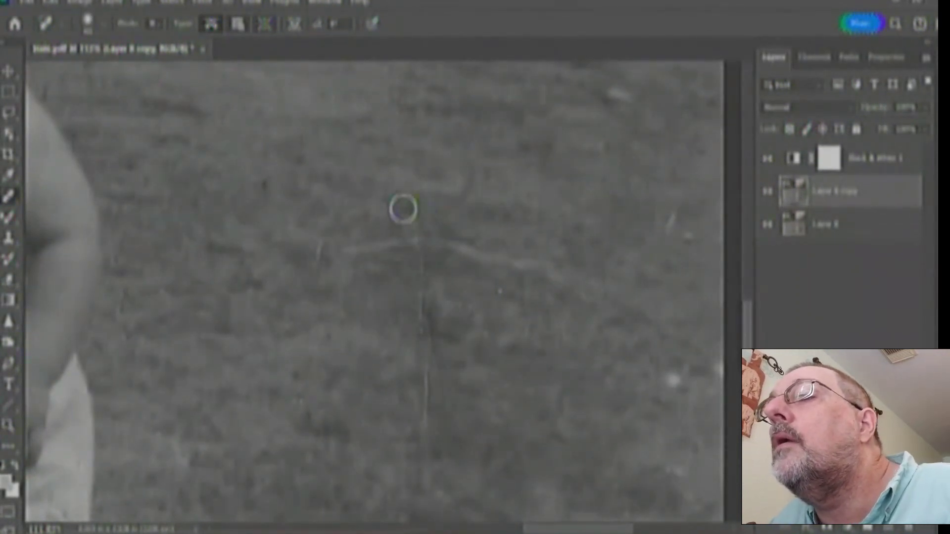
pyautogui.moveTo(419, 224)
pyautogui.mouseDown()
pyautogui.moveTo(418, 380)
pyautogui.moveTo(417, 300)
pyautogui.moveTo(417, 337)
pyautogui.moveTo(312, 290)
pyautogui.moveTo(329, 240)
pyautogui.moveTo(460, 310)
pyautogui.moveTo(519, 294)
pyautogui.mouseUp()
pyautogui.moveTo(425, 354); pyautogui.dragTo(416, 458)
pyautogui.moveTo(639, 403)
pyautogui.mouseDown()
pyautogui.moveTo(653, 390)
pyautogui.moveTo(662, 340)
pyautogui.mouseUp()
pyautogui.moveTo(564, 199)
pyautogui.mouseDown()
pyautogui.moveTo(585, 201)
pyautogui.moveTo(591, 185)
pyautogui.mouseUp()
pyautogui.click(470, 157)
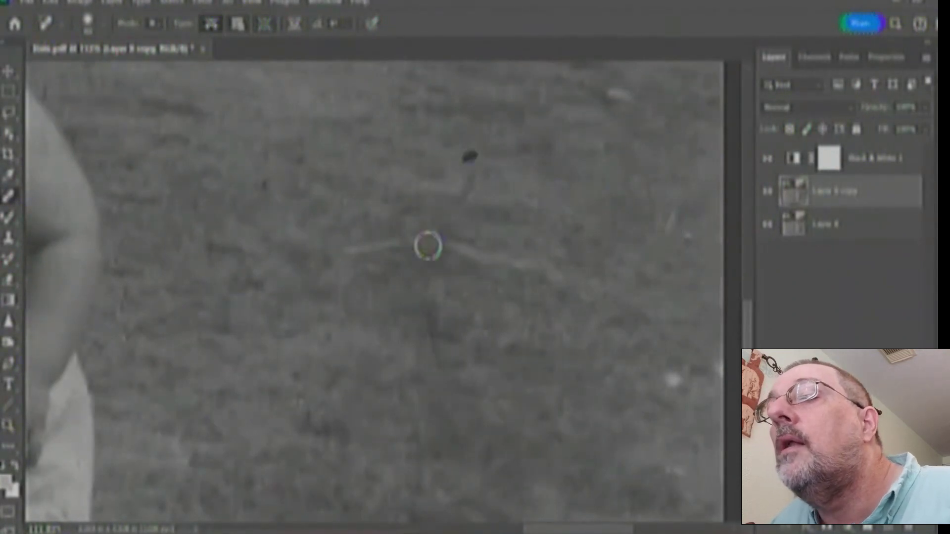
# Heal the specks on and beside the right edge of the child's overalls
pyautogui.moveTo(296, 411); pyautogui.dragTo(302, 399)
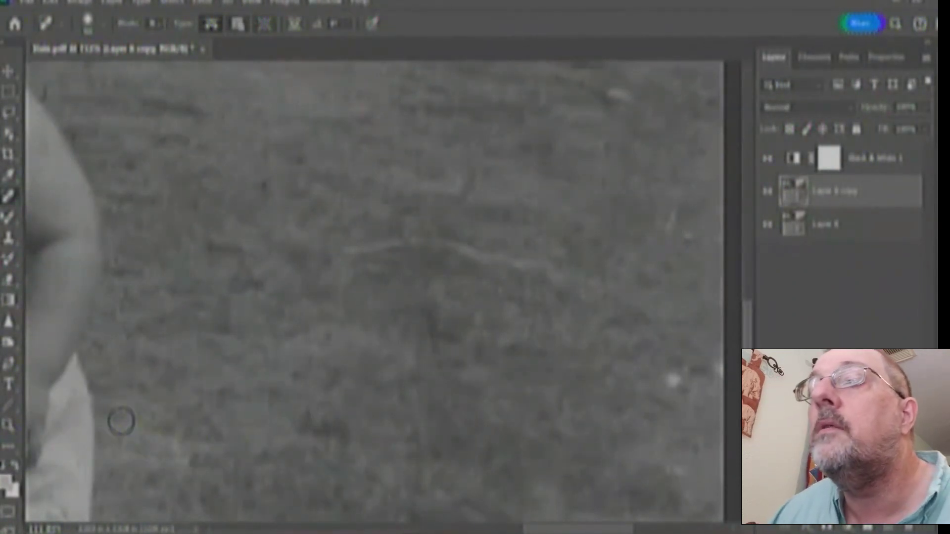
pyautogui.moveTo(102, 400); pyautogui.dragTo(176, 439)
pyautogui.moveTo(60, 395); pyautogui.dragTo(56, 395)
# Heal the small marks around the child's hands, on the overalls' legs and on the upper arm
pyautogui.moveTo(166, 393)
pyautogui.mouseDown()
pyautogui.moveTo(210, 371)
pyautogui.moveTo(609, 354)
pyautogui.mouseUp()
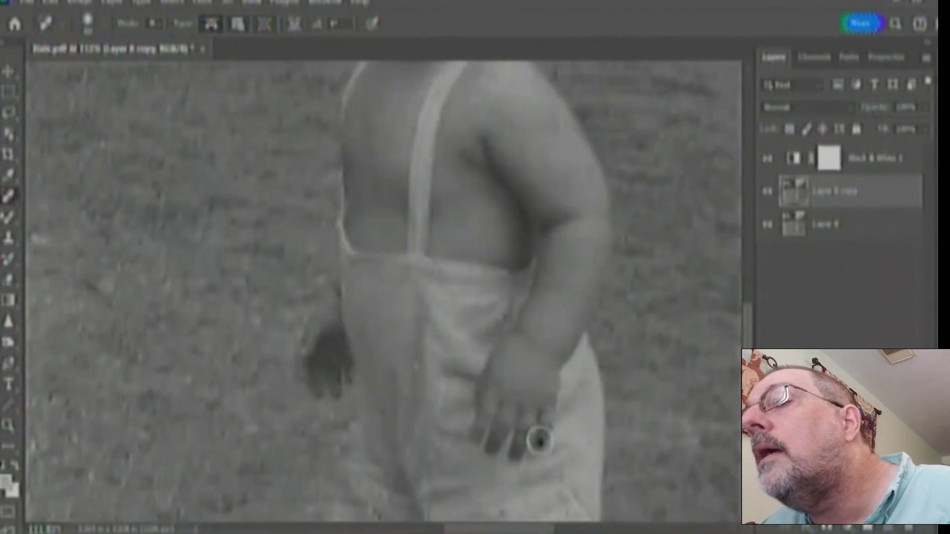
pyautogui.moveTo(487, 395); pyautogui.dragTo(483, 408)
pyautogui.click(563, 485)
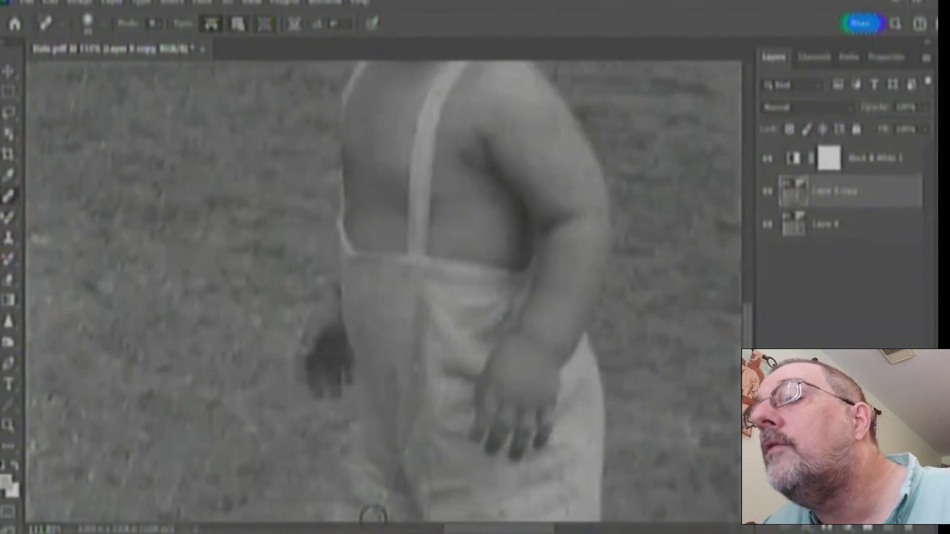
pyautogui.click(372, 505)
pyautogui.moveTo(400, 462); pyautogui.dragTo(402, 458)
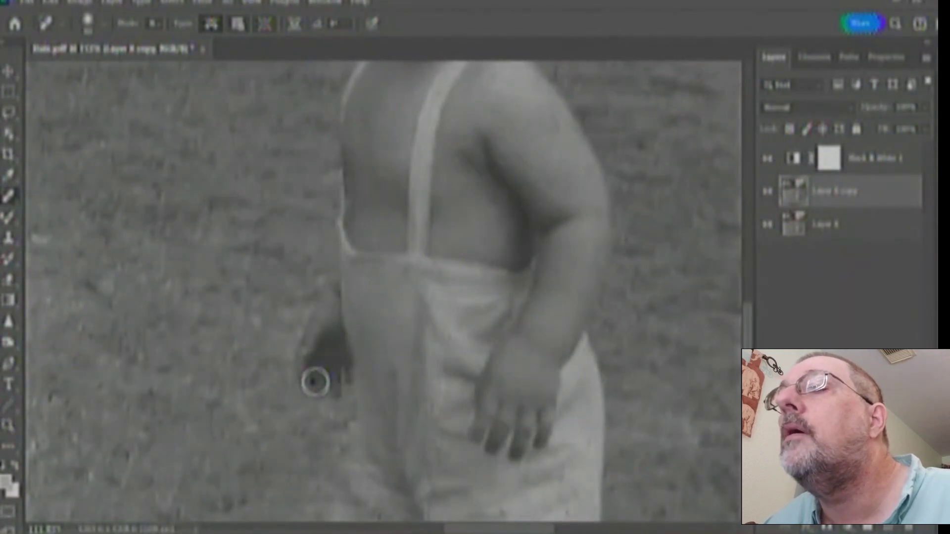
pyautogui.moveTo(351, 473)
pyautogui.mouseDown()
pyautogui.moveTo(434, 466)
pyautogui.moveTo(384, 454)
pyautogui.moveTo(380, 425)
pyautogui.mouseUp()
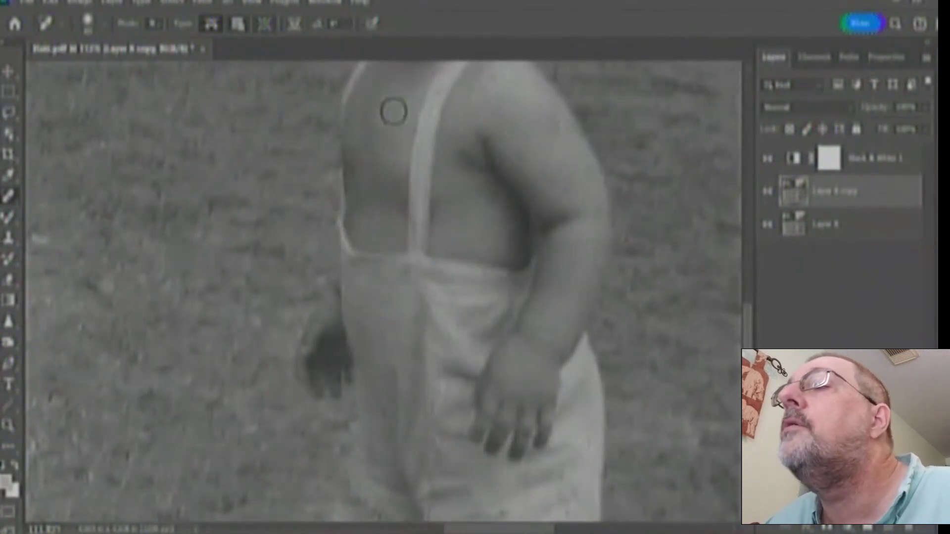
pyautogui.moveTo(520, 128)
pyautogui.mouseDown()
pyautogui.moveTo(573, 132)
pyautogui.moveTo(561, 134)
pyautogui.moveTo(592, 153)
pyautogui.mouseUp()
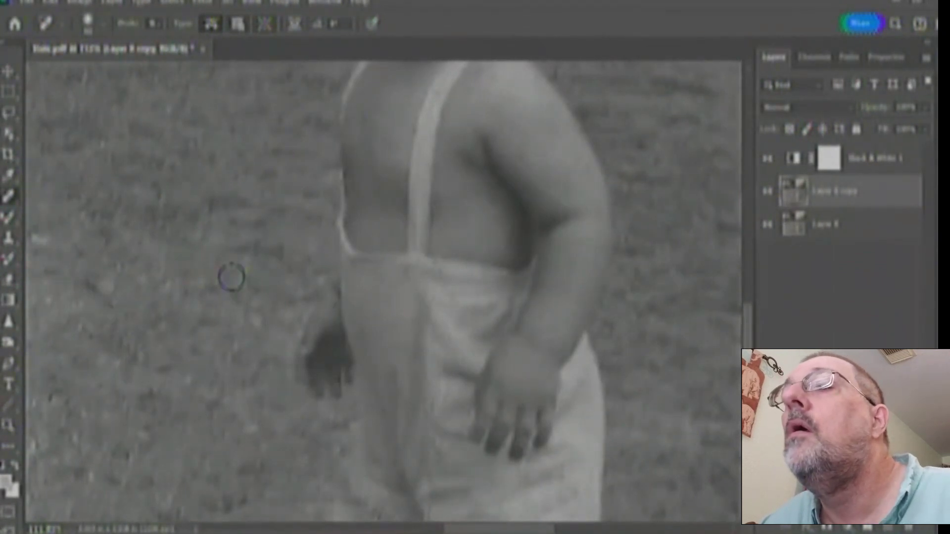
# Heal the faint vertical scratches and light specks in the lawn left of the child's overalls
pyautogui.moveTo(263, 191); pyautogui.dragTo(249, 284)
pyautogui.moveTo(198, 214); pyautogui.dragTo(191, 254)
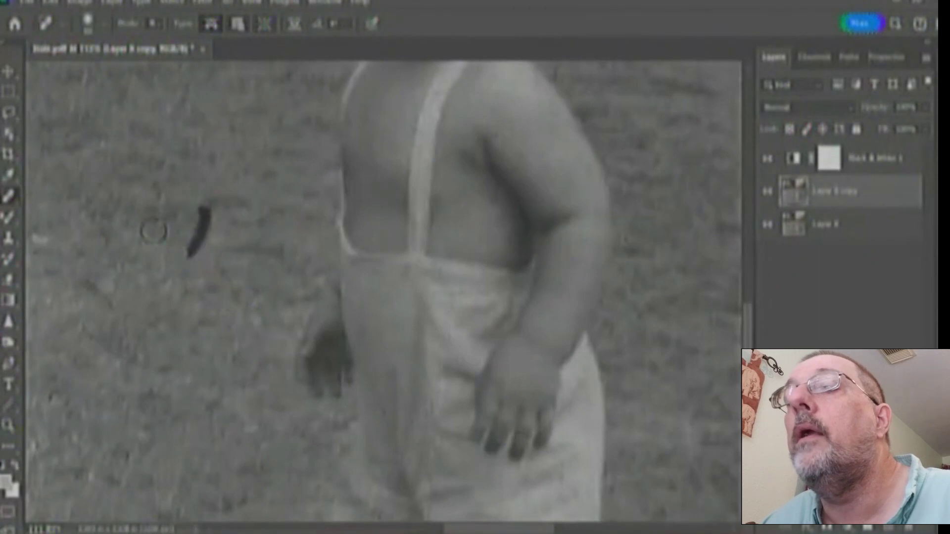
pyautogui.moveTo(130, 369); pyautogui.dragTo(130, 413)
pyautogui.moveTo(122, 466); pyautogui.dragTo(122, 499)
pyautogui.moveTo(183, 464); pyautogui.dragTo(195, 498)
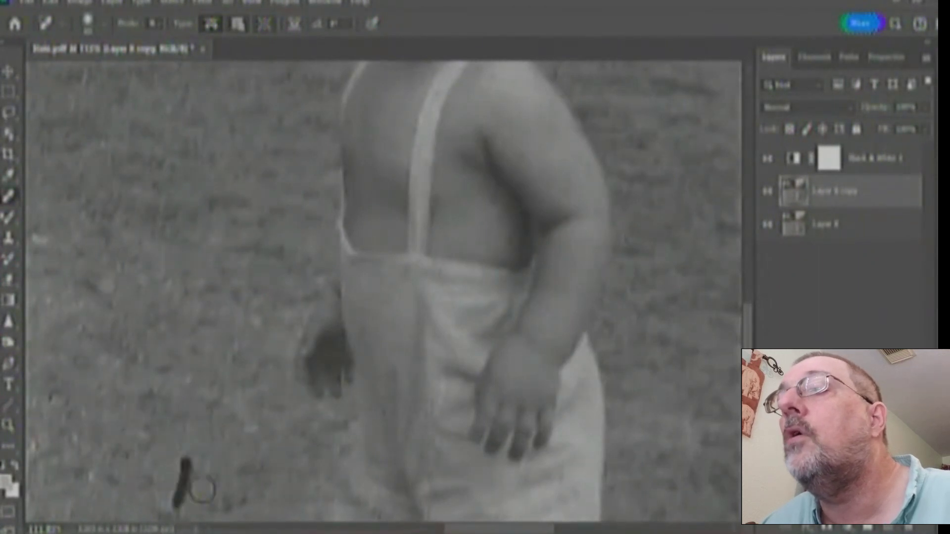
# Heal the light marks in the lawn farther left of the child, between the child and the photo's left edge
pyautogui.moveTo(92, 328); pyautogui.dragTo(613, 309)
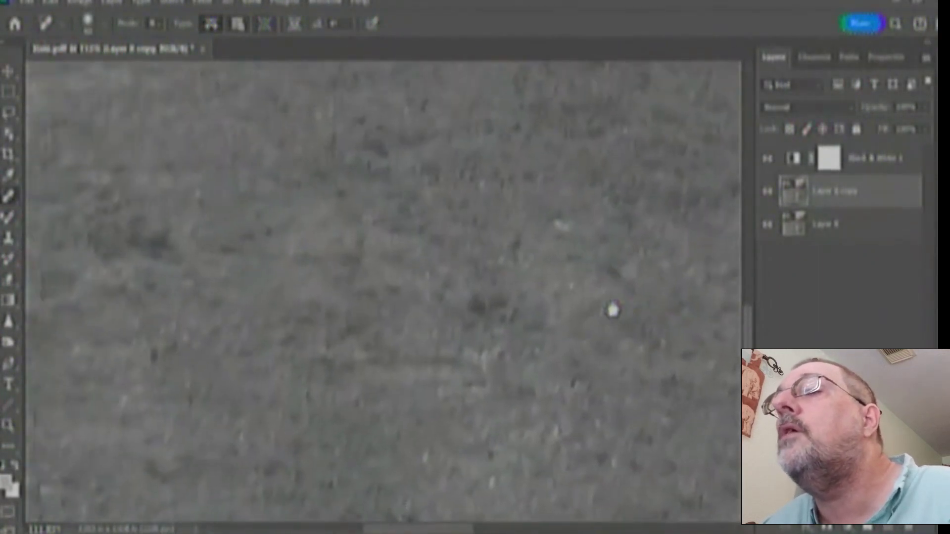
pyautogui.moveTo(257, 400)
pyautogui.mouseDown()
pyautogui.moveTo(178, 401)
pyautogui.moveTo(191, 400)
pyautogui.mouseUp()
pyautogui.click(104, 393)
pyautogui.moveTo(219, 449); pyautogui.dragTo(235, 451)
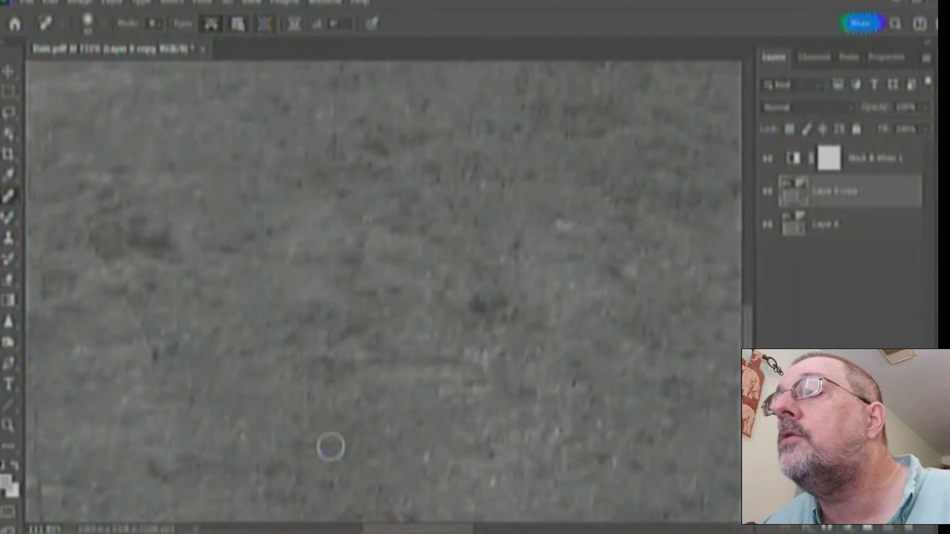
pyautogui.moveTo(352, 516); pyautogui.dragTo(332, 516)
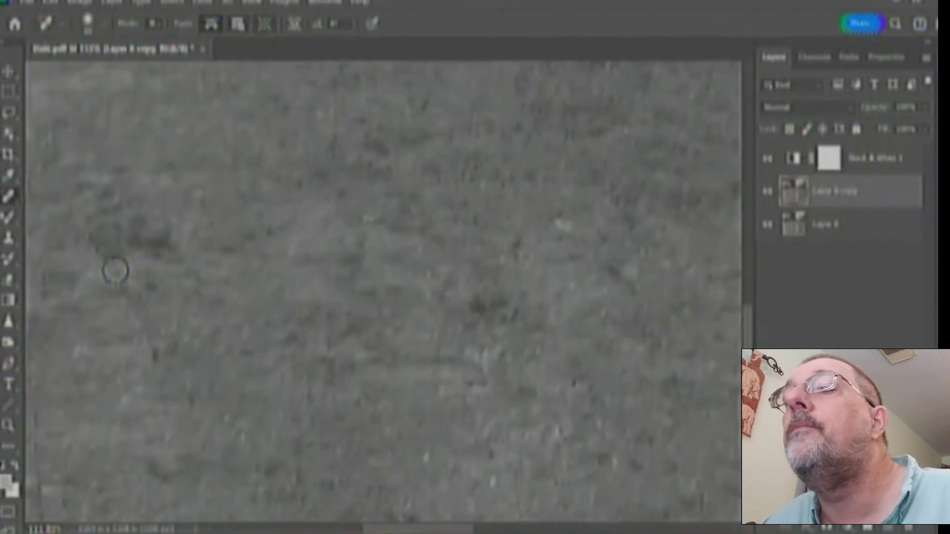
# Heal the fine vertical scratches and specks in the lawn near the photo's left edge
pyautogui.moveTo(321, 261)
pyautogui.mouseDown()
pyautogui.moveTo(507, 258)
pyautogui.moveTo(557, 346)
pyautogui.mouseUp()
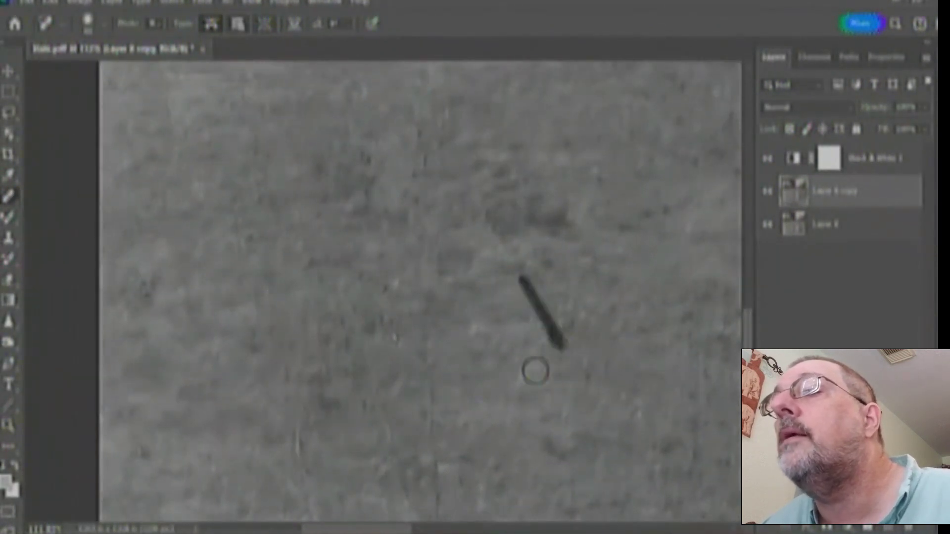
pyautogui.moveTo(349, 259); pyautogui.dragTo(387, 334)
pyautogui.moveTo(335, 274)
pyautogui.mouseDown()
pyautogui.moveTo(349, 308)
pyautogui.moveTo(349, 366)
pyautogui.mouseUp()
pyautogui.moveTo(314, 293); pyautogui.dragTo(333, 413)
pyautogui.moveTo(345, 351)
pyautogui.mouseDown()
pyautogui.moveTo(376, 428)
pyautogui.moveTo(392, 443)
pyautogui.moveTo(400, 488)
pyautogui.mouseUp()
pyautogui.moveTo(414, 342); pyautogui.dragTo(446, 488)
pyautogui.moveTo(435, 424); pyautogui.dragTo(436, 508)
pyautogui.moveTo(393, 463)
pyautogui.mouseDown()
pyautogui.moveTo(413, 505)
pyautogui.moveTo(393, 515)
pyautogui.moveTo(372, 441)
pyautogui.mouseUp()
pyautogui.moveTo(375, 501)
pyautogui.mouseDown()
pyautogui.moveTo(328, 480)
pyautogui.moveTo(318, 488)
pyautogui.moveTo(300, 451)
pyautogui.moveTo(278, 459)
pyautogui.moveTo(313, 500)
pyautogui.moveTo(279, 502)
pyautogui.moveTo(289, 450)
pyautogui.mouseUp()
pyautogui.moveTo(278, 337); pyautogui.dragTo(305, 391)
pyautogui.moveTo(475, 364); pyautogui.dragTo(500, 362)
pyautogui.moveTo(623, 403); pyautogui.dragTo(643, 426)
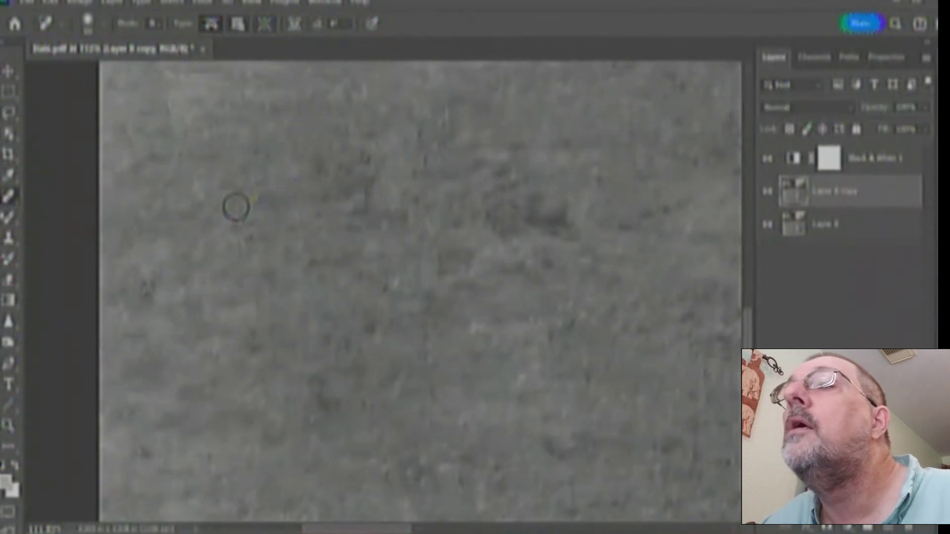
# Heal the pale streaks along the left edge of the lawn, above the repaired scratches
pyautogui.moveTo(171, 72); pyautogui.dragTo(272, 84)
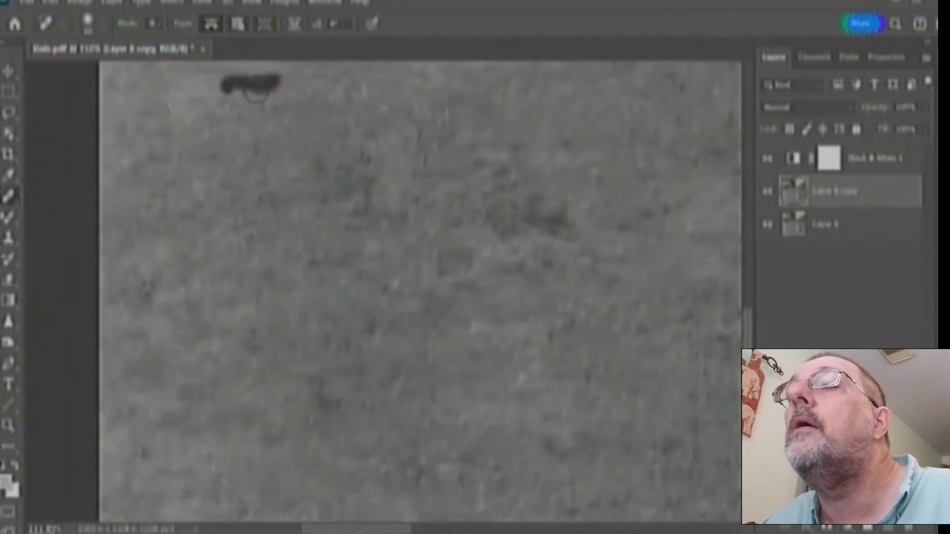
pyautogui.moveTo(176, 171); pyautogui.dragTo(150, 132)
pyautogui.moveTo(174, 79); pyautogui.dragTo(223, 71)
pyautogui.moveTo(329, 76)
pyautogui.mouseDown()
pyautogui.moveTo(452, 82)
pyautogui.moveTo(302, 103)
pyautogui.mouseUp()
# Heal the white specks and pale blotches in the lower lawn along the photo's left edge
pyautogui.moveTo(252, 360); pyautogui.dragTo(305, 113)
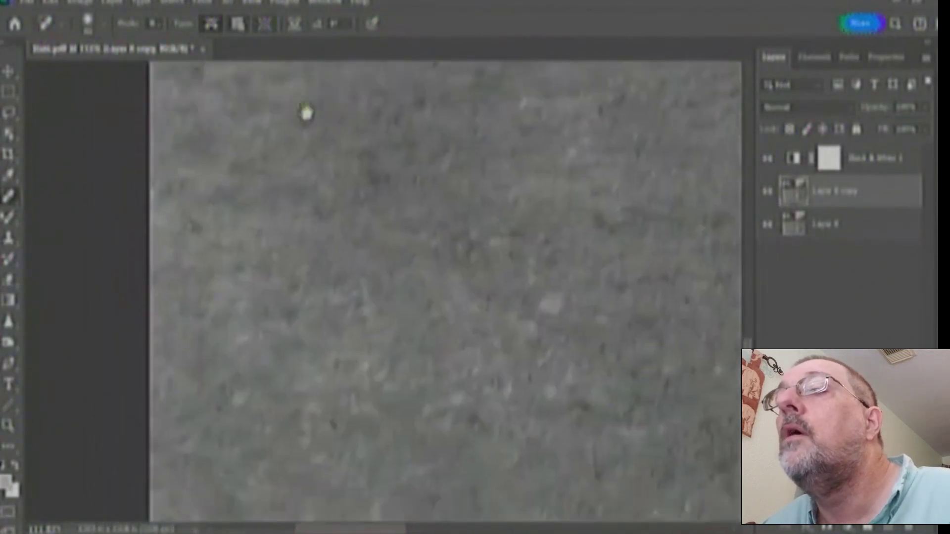
pyautogui.moveTo(311, 185); pyautogui.dragTo(277, 100)
pyautogui.moveTo(289, 202); pyautogui.dragTo(245, 183)
pyautogui.moveTo(355, 167); pyautogui.dragTo(510, 238)
pyautogui.click(456, 275)
pyautogui.click(418, 274)
pyautogui.moveTo(447, 322)
pyautogui.mouseDown()
pyautogui.moveTo(458, 402)
pyautogui.moveTo(540, 516)
pyautogui.mouseUp()
pyautogui.moveTo(605, 435); pyautogui.dragTo(636, 451)
pyautogui.moveTo(618, 459)
pyautogui.mouseDown()
pyautogui.moveTo(697, 505)
pyautogui.moveTo(581, 451)
pyautogui.mouseUp()
pyautogui.moveTo(618, 332); pyautogui.dragTo(652, 281)
pyautogui.moveTo(263, 502); pyautogui.dragTo(327, 498)
pyautogui.moveTo(288, 221); pyautogui.dragTo(297, 317)
# Heal the light specks and streaks in the lower lawn just left of the child's legs
pyautogui.moveTo(573, 244); pyautogui.dragTo(51, 272)
pyautogui.moveTo(259, 395); pyautogui.dragTo(383, 396)
pyautogui.moveTo(422, 310)
pyautogui.mouseDown()
pyautogui.moveTo(615, 399)
pyautogui.moveTo(691, 410)
pyautogui.mouseUp()
pyautogui.moveTo(593, 345); pyautogui.dragTo(698, 381)
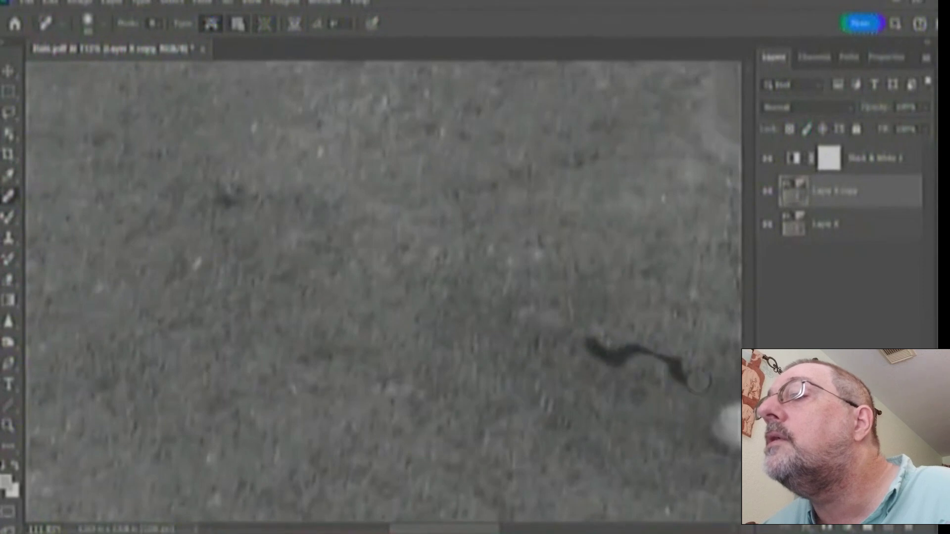
pyautogui.moveTo(674, 324); pyautogui.dragTo(710, 258)
pyautogui.moveTo(665, 197); pyautogui.dragTo(671, 218)
pyautogui.moveTo(726, 179); pyautogui.dragTo(726, 309)
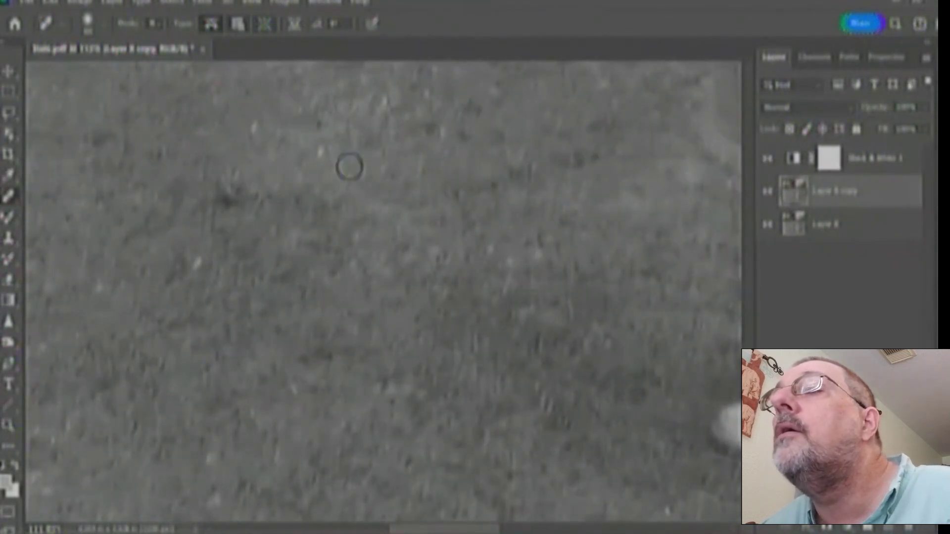
pyautogui.moveTo(420, 147)
pyautogui.mouseDown()
pyautogui.moveTo(480, 227)
pyautogui.moveTo(407, 140)
pyautogui.mouseUp()
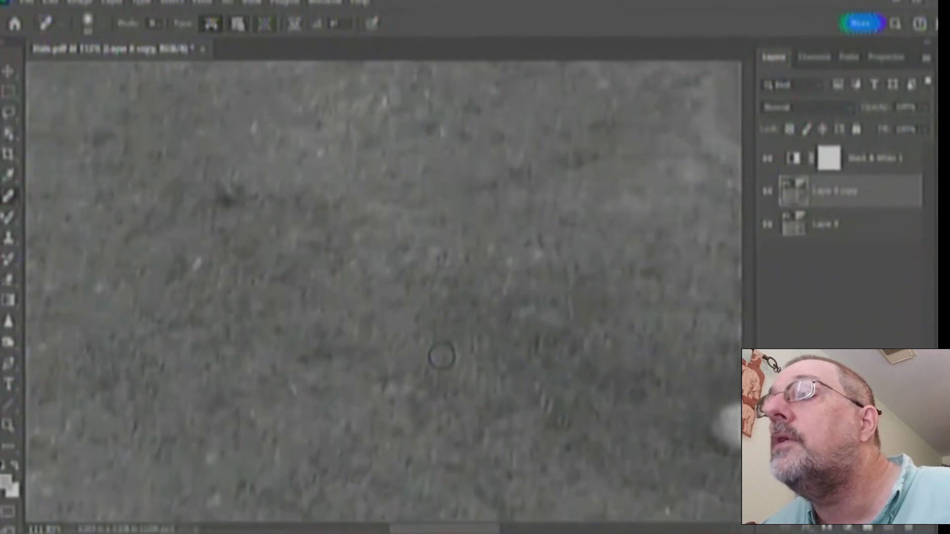
# Heal the specks and blotches in the lower lawn just left of the child's shoes
pyautogui.moveTo(384, 386); pyautogui.dragTo(460, 396)
pyautogui.moveTo(560, 407); pyautogui.dragTo(669, 418)
pyautogui.moveTo(645, 428); pyautogui.dragTo(719, 461)
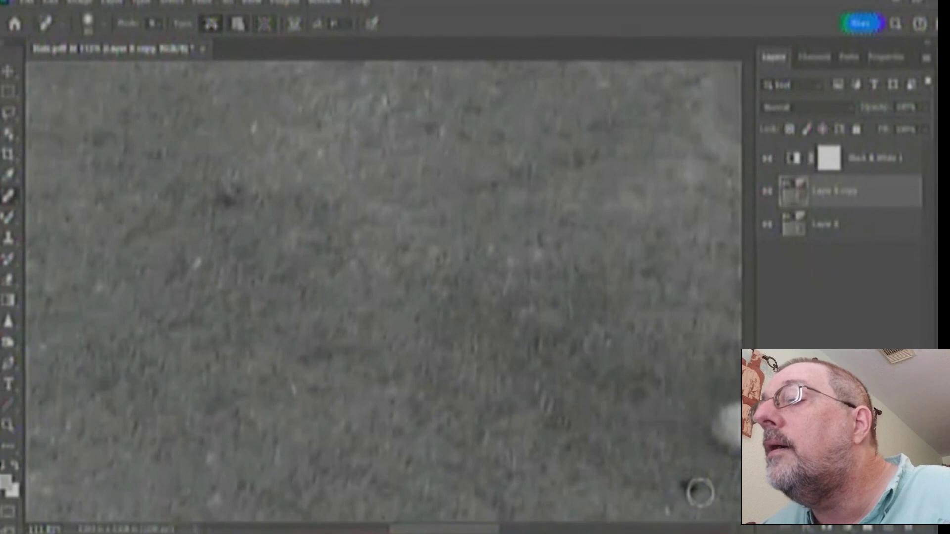
pyautogui.moveTo(701, 493); pyautogui.dragTo(725, 507)
pyautogui.moveTo(663, 510); pyautogui.dragTo(632, 478)
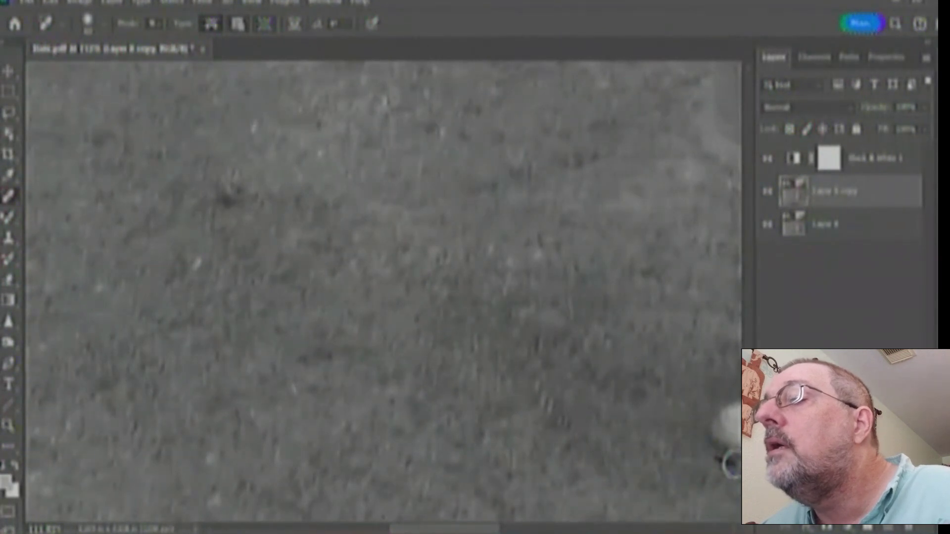
# Heal the crease across the child's front shoe and the blemishes beneath the shoes, along the leg and on the shorts
pyautogui.moveTo(598, 376)
pyautogui.mouseDown()
pyautogui.moveTo(252, 340)
pyautogui.moveTo(106, 340)
pyautogui.mouseUp()
pyautogui.moveTo(188, 323); pyautogui.dragTo(277, 321)
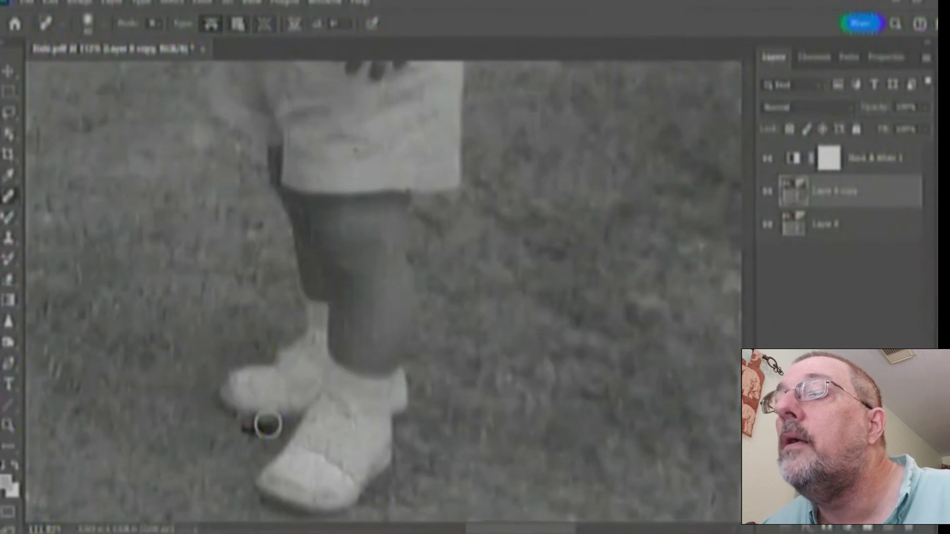
pyautogui.moveTo(302, 438)
pyautogui.mouseDown()
pyautogui.moveTo(322, 455)
pyautogui.moveTo(304, 451)
pyautogui.moveTo(311, 443)
pyautogui.moveTo(349, 473)
pyautogui.moveTo(335, 447)
pyautogui.mouseUp()
pyautogui.click(329, 445)
pyautogui.click(345, 442)
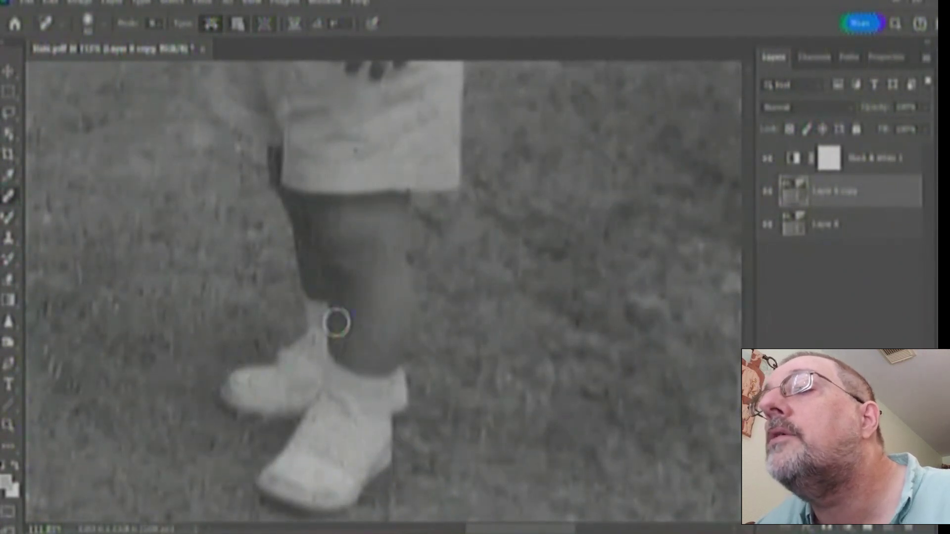
pyautogui.moveTo(313, 321); pyautogui.dragTo(295, 209)
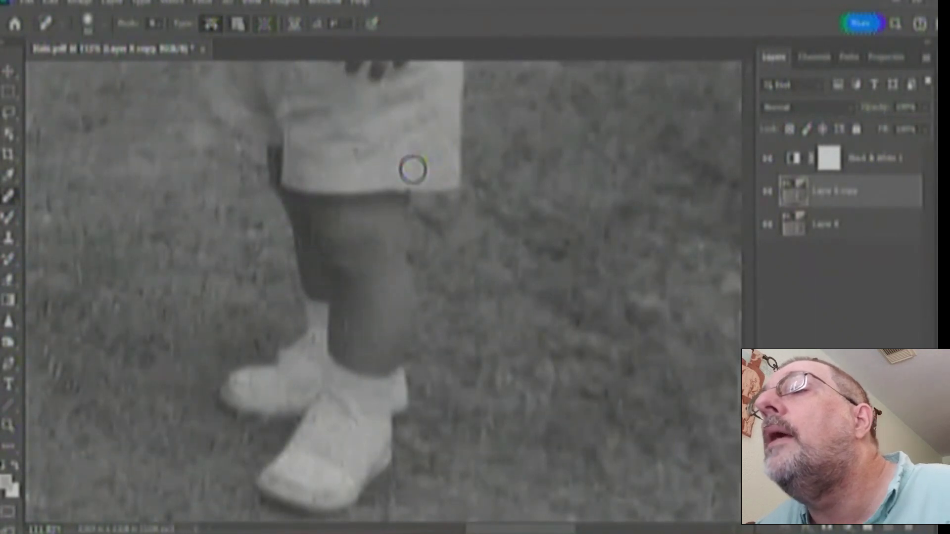
pyautogui.moveTo(372, 161); pyautogui.dragTo(414, 136)
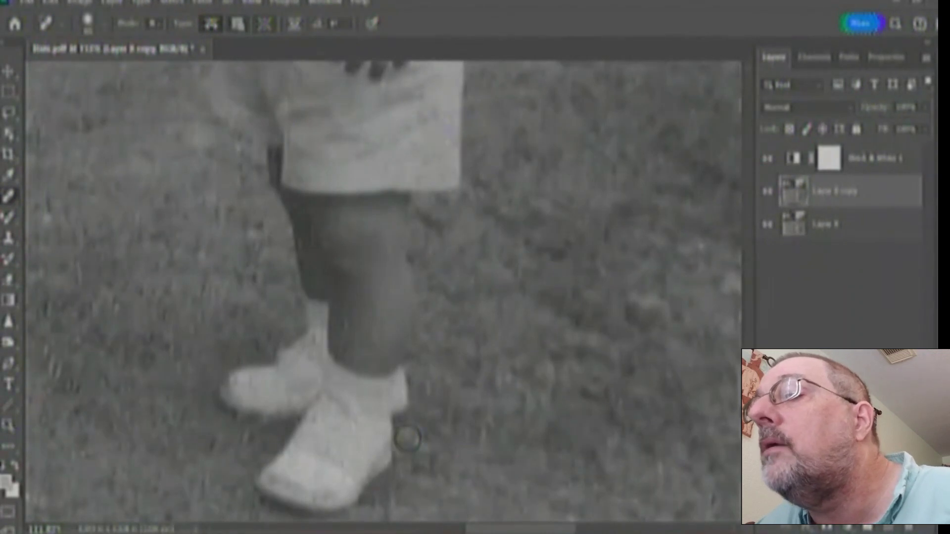
# Heal the fine scratches and specks in the lawn beside and below the heel of the child's front shoe
pyautogui.moveTo(411, 451); pyautogui.dragTo(469, 497)
pyautogui.moveTo(379, 501); pyautogui.dragTo(408, 508)
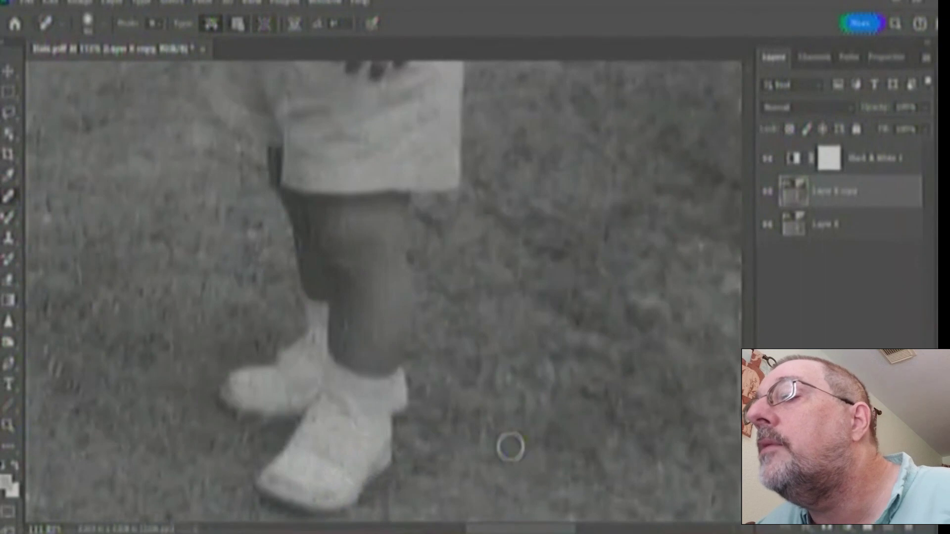
pyautogui.moveTo(519, 509)
pyautogui.mouseDown()
pyautogui.moveTo(608, 480)
pyautogui.moveTo(638, 504)
pyautogui.moveTo(577, 478)
pyautogui.mouseUp()
pyautogui.moveTo(534, 448); pyautogui.dragTo(585, 441)
# Heal the scattered specks and streaks in the lawn between the child's legs and the photo's right edge
pyautogui.moveTo(586, 336); pyautogui.dragTo(223, 357)
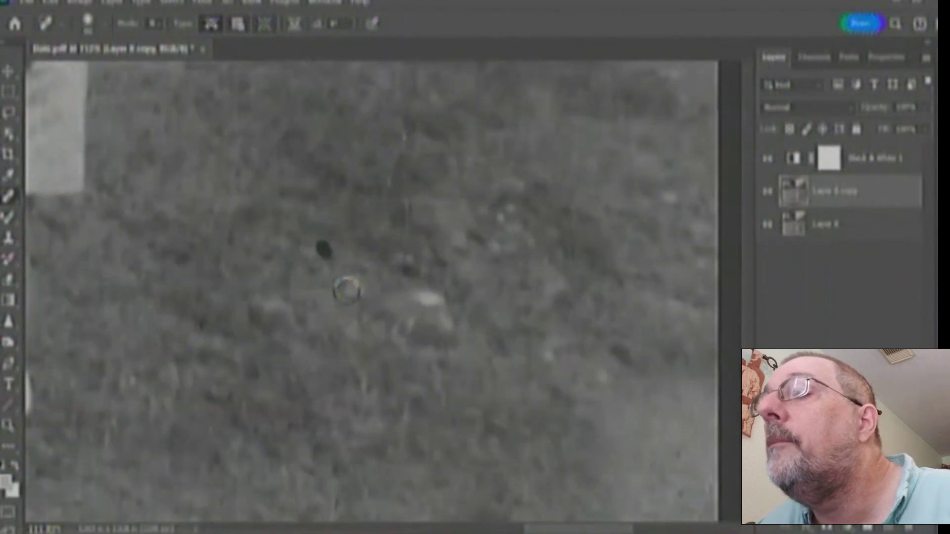
pyautogui.moveTo(447, 452); pyautogui.dragTo(539, 468)
pyautogui.moveTo(596, 326); pyautogui.dragTo(696, 346)
pyautogui.moveTo(600, 373); pyautogui.dragTo(702, 387)
pyautogui.moveTo(626, 395); pyautogui.dragTo(673, 419)
pyautogui.moveTo(618, 448); pyautogui.dragTo(667, 441)
pyautogui.moveTo(624, 479); pyautogui.dragTo(691, 458)
pyautogui.moveTo(674, 500); pyautogui.dragTo(703, 479)
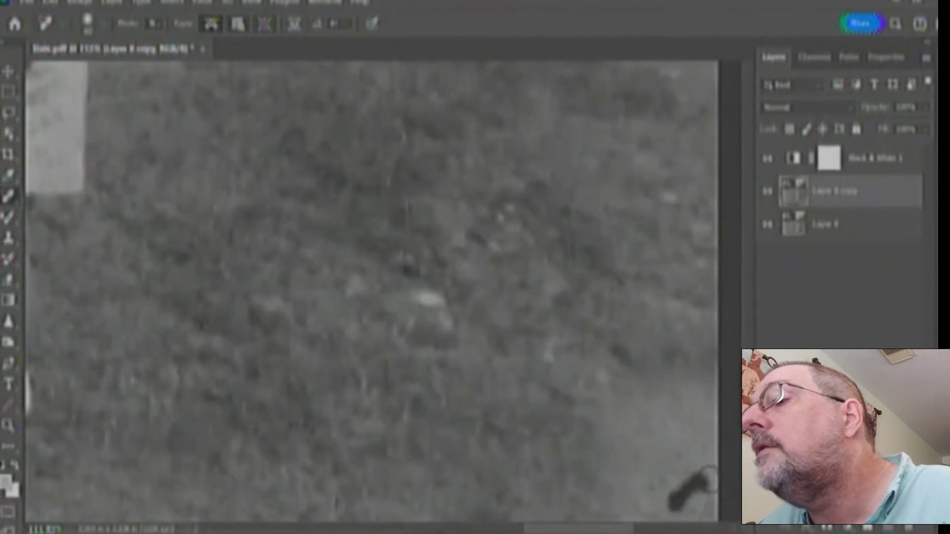
pyautogui.moveTo(564, 480); pyautogui.dragTo(558, 487)
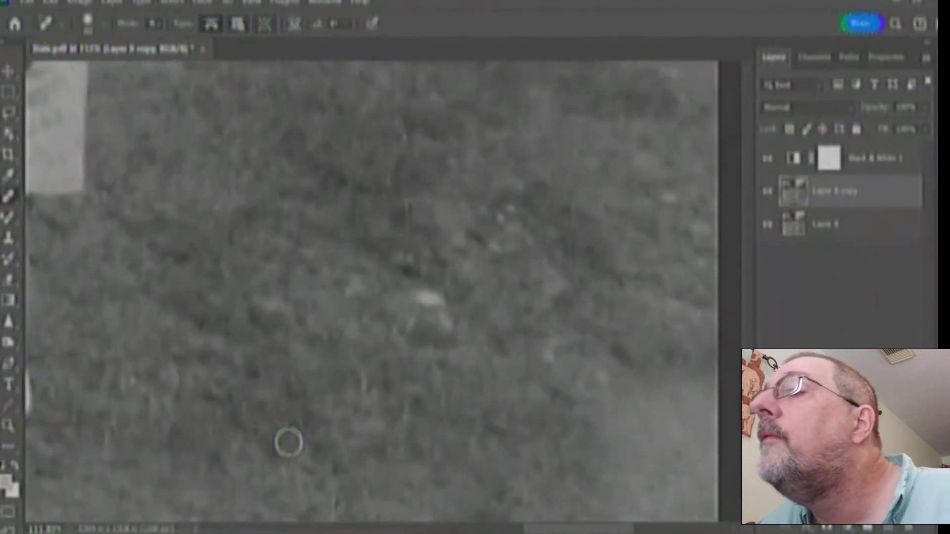
# Heal the pale streaks and specks in the lawn near the photo's lower right corner
pyautogui.moveTo(374, 442); pyautogui.dragTo(350, 160)
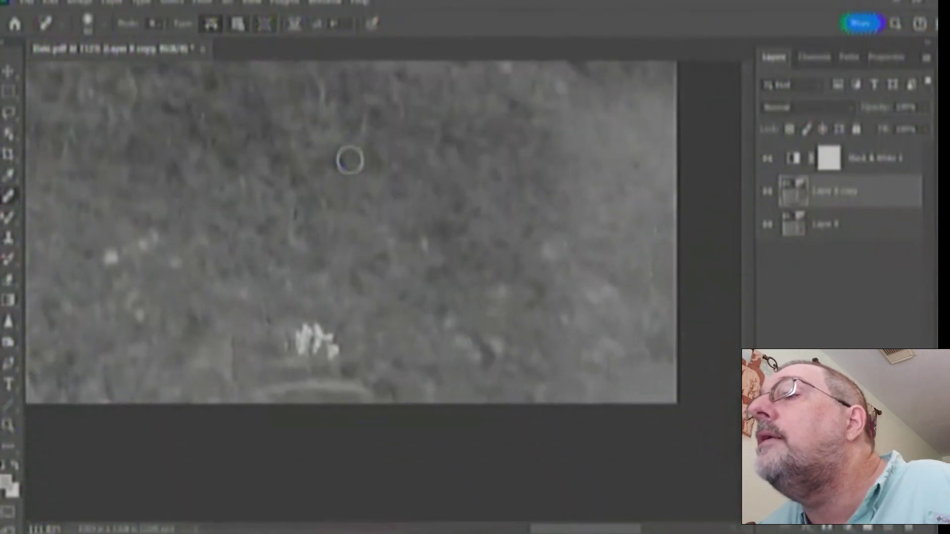
pyautogui.moveTo(662, 227)
pyautogui.mouseDown()
pyautogui.moveTo(615, 221)
pyautogui.moveTo(544, 184)
pyautogui.mouseUp()
pyautogui.moveTo(552, 250); pyautogui.dragTo(638, 267)
pyautogui.moveTo(593, 229)
pyautogui.mouseDown()
pyautogui.moveTo(647, 260)
pyautogui.moveTo(656, 288)
pyautogui.moveTo(644, 341)
pyautogui.mouseUp()
pyautogui.moveTo(647, 350); pyautogui.dragTo(598, 352)
# Remove the bright white cluster and surrounding marks near the photo's bottom edge, right of the child
pyautogui.moveTo(330, 353)
pyautogui.mouseDown()
pyautogui.moveTo(327, 334)
pyautogui.moveTo(298, 346)
pyautogui.moveTo(326, 358)
pyautogui.moveTo(272, 340)
pyautogui.mouseUp()
pyautogui.moveTo(212, 340); pyautogui.dragTo(233, 342)
pyautogui.moveTo(304, 371)
pyautogui.mouseDown()
pyautogui.moveTo(398, 382)
pyautogui.moveTo(361, 339)
pyautogui.mouseUp()
pyautogui.moveTo(194, 339); pyautogui.dragTo(287, 342)
pyautogui.moveTo(208, 332); pyautogui.dragTo(197, 276)
# Touch up remaining marks in the lower right lawn with the healing brush, undoing unwanted strokes
pyautogui.moveTo(240, 129); pyautogui.dragTo(338, 138)
pyautogui.moveTo(195, 128)
pyautogui.mouseDown()
pyautogui.moveTo(172, 151)
pyautogui.moveTo(113, 151)
pyautogui.mouseUp()
pyautogui.moveTo(59, 169); pyautogui.dragTo(166, 200)
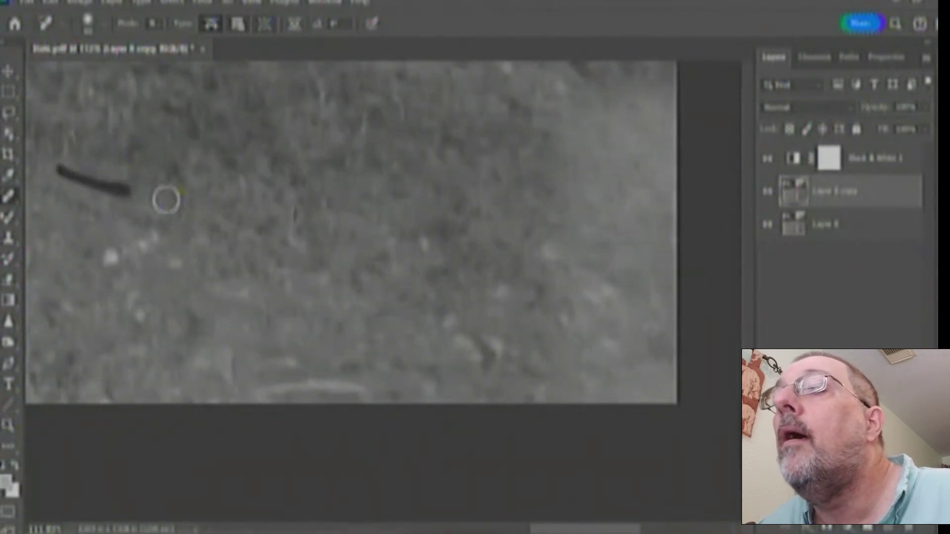
pyautogui.hotkey('ctrl', 'z')
pyautogui.moveTo(238, 324); pyautogui.dragTo(320, 327)
pyautogui.hotkey('ctrl', 'z')
pyautogui.click(373, 343)
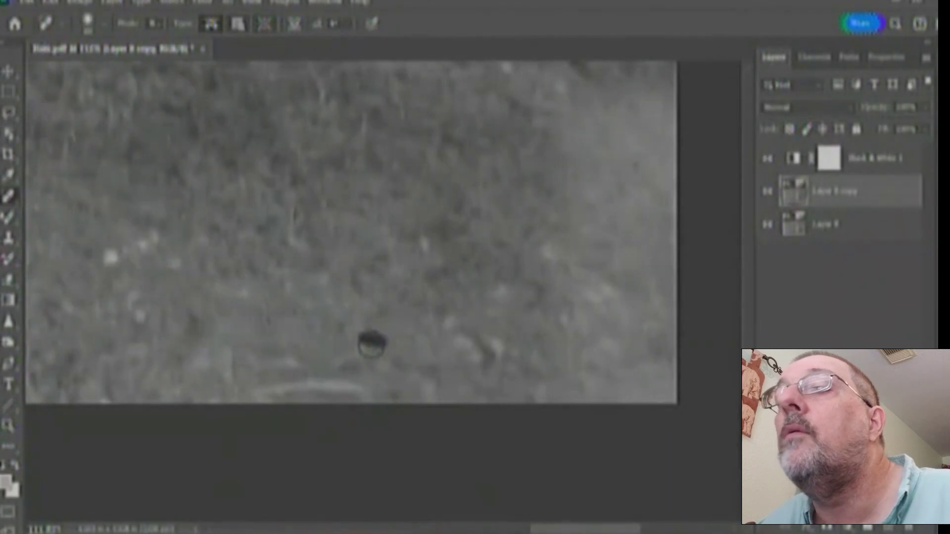
# Heal the diagonal crease running through the lawn below and left of the child's shoes
pyautogui.moveTo(108, 282); pyautogui.dragTo(508, 289)
pyautogui.moveTo(430, 407)
pyautogui.mouseDown()
pyautogui.moveTo(262, 355)
pyautogui.moveTo(230, 348)
pyautogui.mouseUp()
pyautogui.hotkey('ctrl', 'z')
pyautogui.moveTo(48, 282)
pyautogui.mouseDown()
pyautogui.moveTo(156, 310)
pyautogui.moveTo(215, 342)
pyautogui.moveTo(322, 352)
pyautogui.mouseUp()
pyautogui.moveTo(257, 373)
pyautogui.mouseDown()
pyautogui.moveTo(120, 353)
pyautogui.moveTo(251, 382)
pyautogui.mouseUp()
pyautogui.moveTo(220, 339)
pyautogui.mouseDown()
pyautogui.moveTo(75, 302)
pyautogui.moveTo(161, 309)
pyautogui.mouseUp()
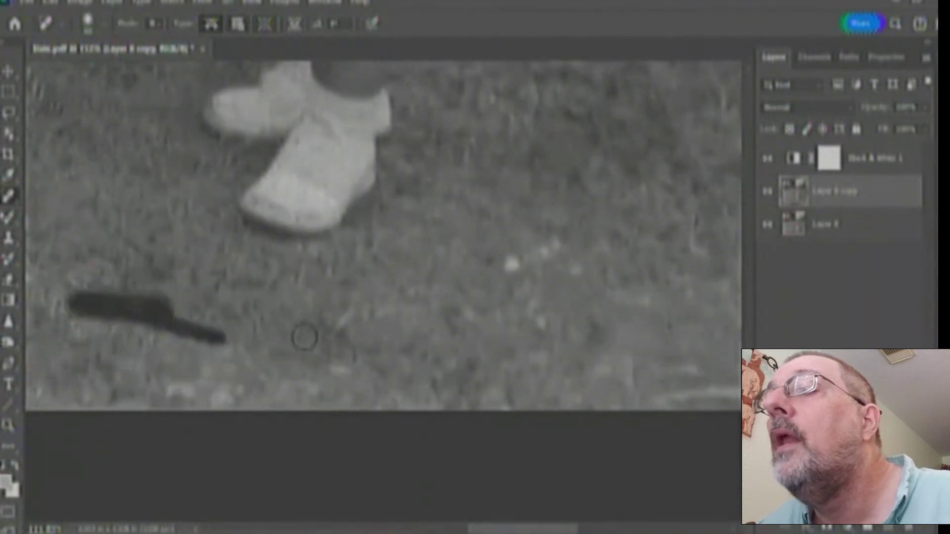
pyautogui.hotkey('ctrl', 'z')
pyautogui.moveTo(322, 367); pyautogui.dragTo(384, 378)
pyautogui.hotkey('ctrl', 'z')
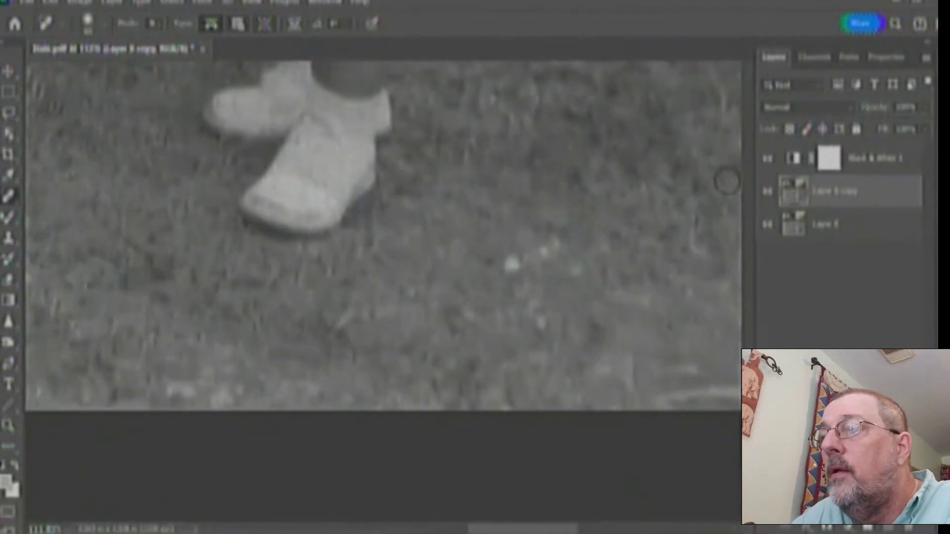
# Hide and reshow the healed layer copy to compare the lower lawn and shoes with the unhealed photo
pyautogui.click(767, 191)
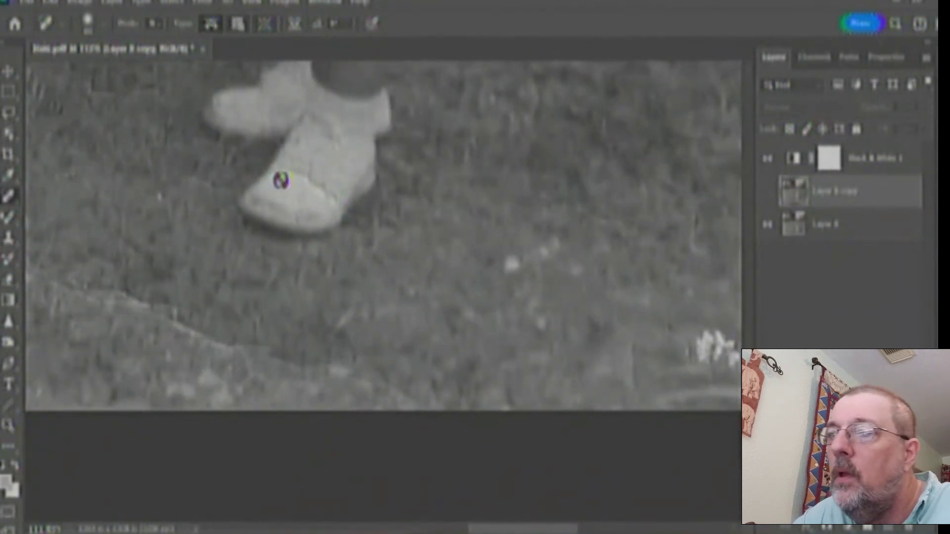
pyautogui.click(768, 192)
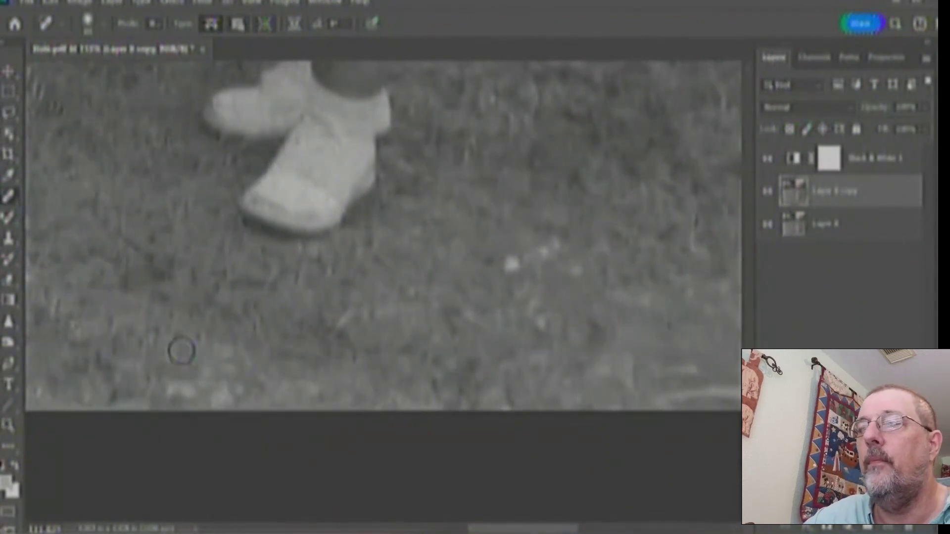
# Heal the remaining crease traces in the bottom lawn farther left of the child's shoes
pyautogui.moveTo(109, 306); pyautogui.dragTo(559, 369)
pyautogui.moveTo(382, 265)
pyautogui.mouseDown()
pyautogui.moveTo(418, 291)
pyautogui.moveTo(492, 317)
pyautogui.mouseUp()
pyautogui.moveTo(390, 299)
pyautogui.mouseDown()
pyautogui.moveTo(455, 328)
pyautogui.moveTo(532, 338)
pyautogui.moveTo(537, 383)
pyautogui.moveTo(583, 388)
pyautogui.mouseUp()
pyautogui.moveTo(562, 350)
pyautogui.mouseDown()
pyautogui.moveTo(670, 383)
pyautogui.moveTo(569, 388)
pyautogui.mouseUp()
pyautogui.moveTo(413, 287)
pyautogui.mouseDown()
pyautogui.moveTo(378, 275)
pyautogui.moveTo(365, 259)
pyautogui.mouseUp()
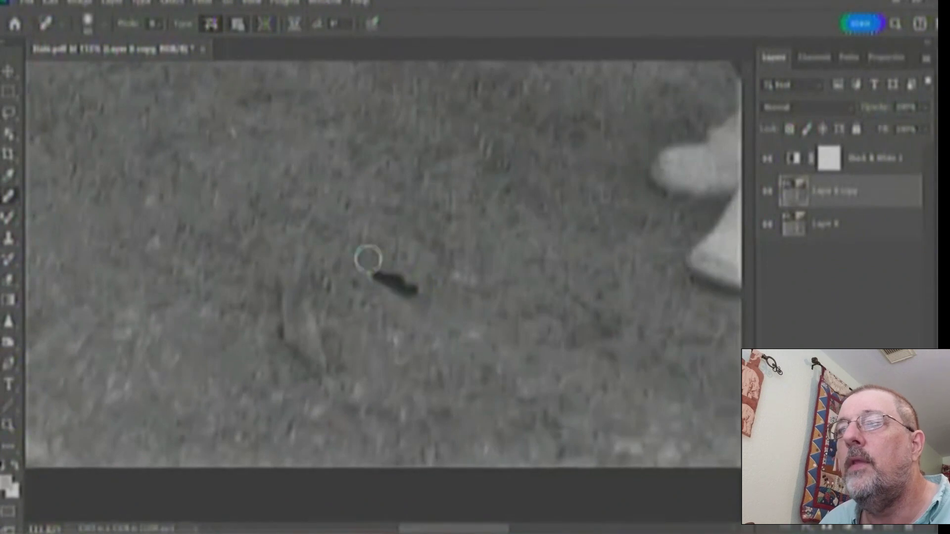
# Heal the scattered light specks and dark marks across the lower lawn left of the child
pyautogui.moveTo(282, 221); pyautogui.dragTo(245, 207)
pyautogui.moveTo(212, 310); pyautogui.dragTo(263, 330)
pyautogui.moveTo(148, 402); pyautogui.dragTo(202, 443)
pyautogui.moveTo(195, 409); pyautogui.dragTo(213, 419)
pyautogui.moveTo(122, 440); pyautogui.dragTo(151, 453)
pyautogui.moveTo(42, 412); pyautogui.dragTo(62, 431)
pyautogui.moveTo(200, 162)
pyautogui.mouseDown()
pyautogui.moveTo(194, 129)
pyautogui.moveTo(267, 130)
pyautogui.mouseUp()
pyautogui.moveTo(323, 144); pyautogui.dragTo(351, 139)
pyautogui.moveTo(505, 227); pyautogui.dragTo(479, 176)
# Heal the specks and pale streaks in the lawn near the photo's lower left corner
pyautogui.moveTo(113, 387); pyautogui.dragTo(471, 397)
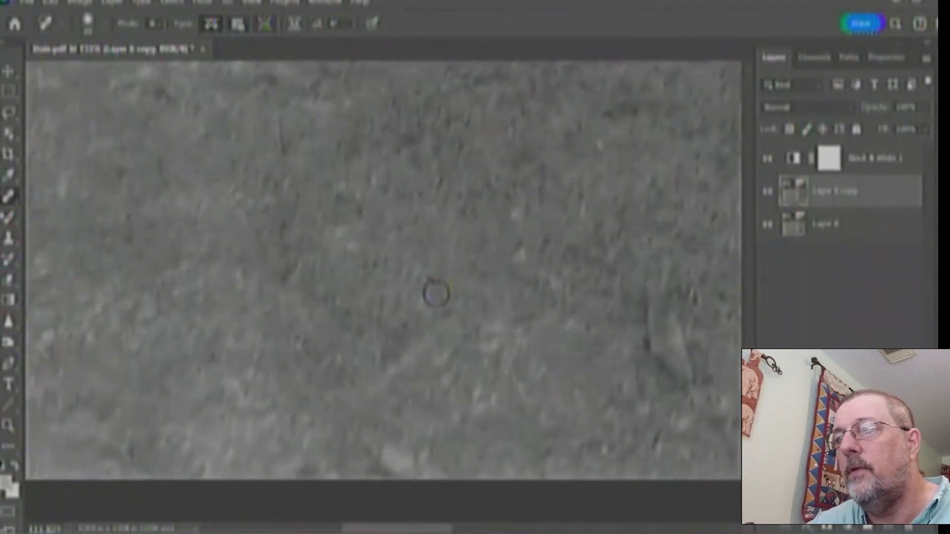
pyautogui.moveTo(513, 279); pyautogui.dragTo(553, 311)
pyautogui.moveTo(188, 355)
pyautogui.mouseDown()
pyautogui.moveTo(379, 385)
pyautogui.moveTo(451, 384)
pyautogui.mouseUp()
pyautogui.moveTo(212, 349)
pyautogui.mouseDown()
pyautogui.moveTo(420, 348)
pyautogui.moveTo(448, 416)
pyautogui.moveTo(388, 363)
pyautogui.mouseUp()
pyautogui.moveTo(358, 392)
pyautogui.mouseDown()
pyautogui.moveTo(332, 383)
pyautogui.moveTo(343, 440)
pyautogui.mouseUp()
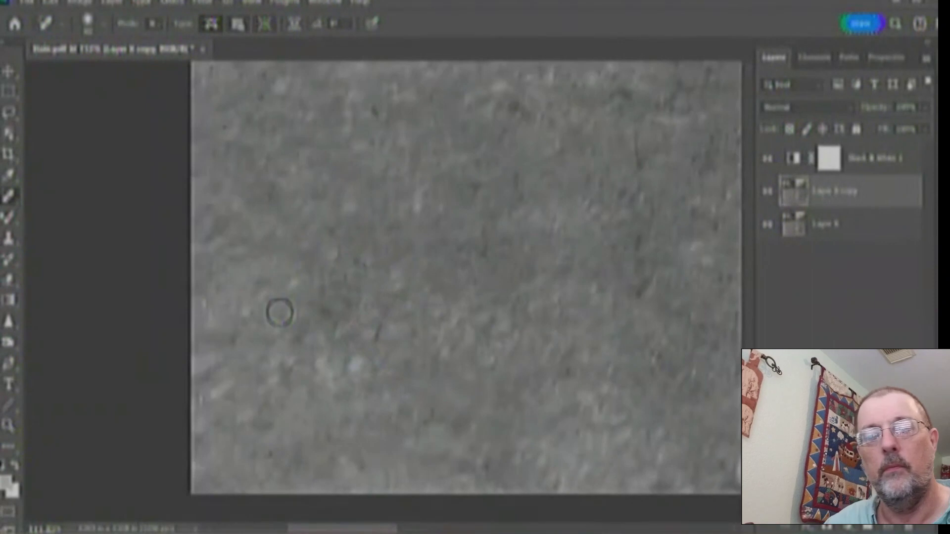
# Compare the whole photo with and without the healed layer copy
pyautogui.hotkey('ctrl', '-')
pyautogui.hotkey('ctrl', '-')
pyautogui.hotkey('ctrl', '-')
pyautogui.hotkey('ctrl', '-')
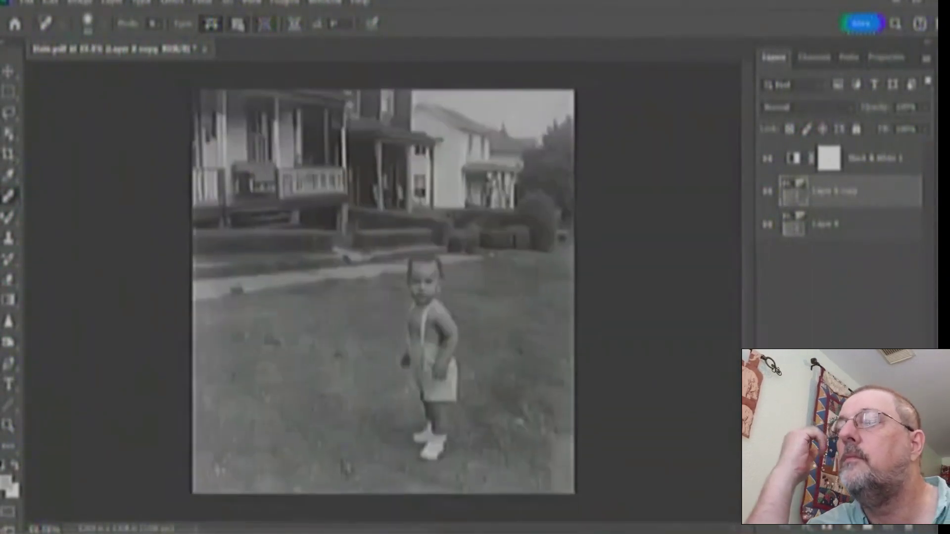
pyautogui.hotkey('ctrl', '0')
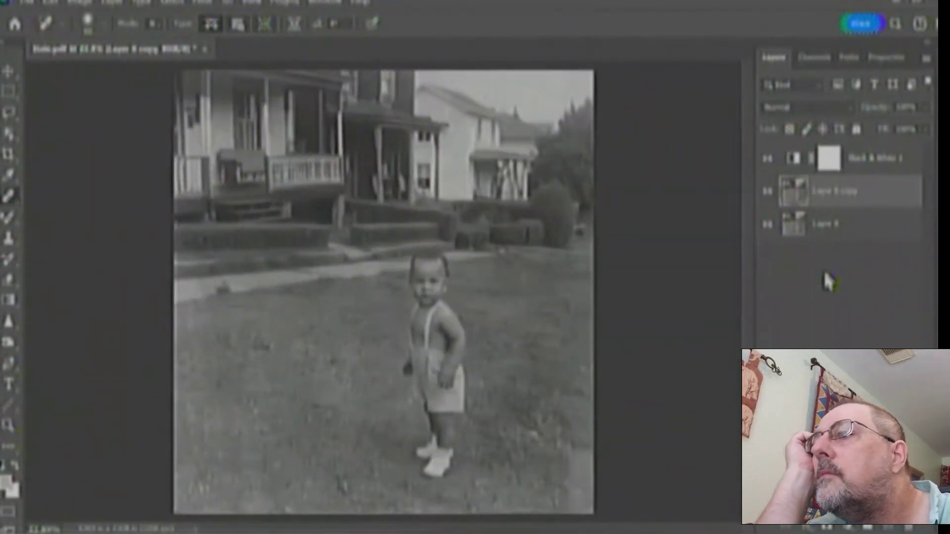
pyautogui.click(767, 193)
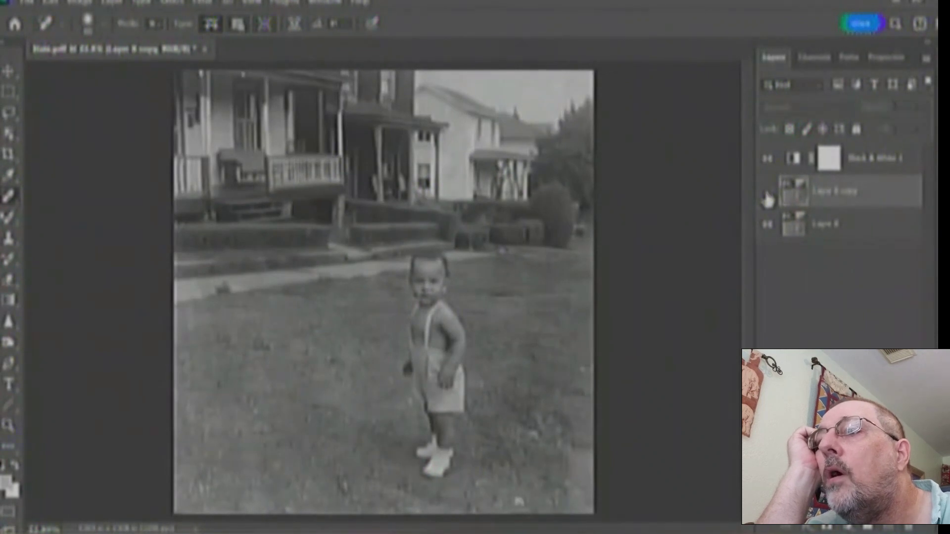
pyautogui.click(768, 198)
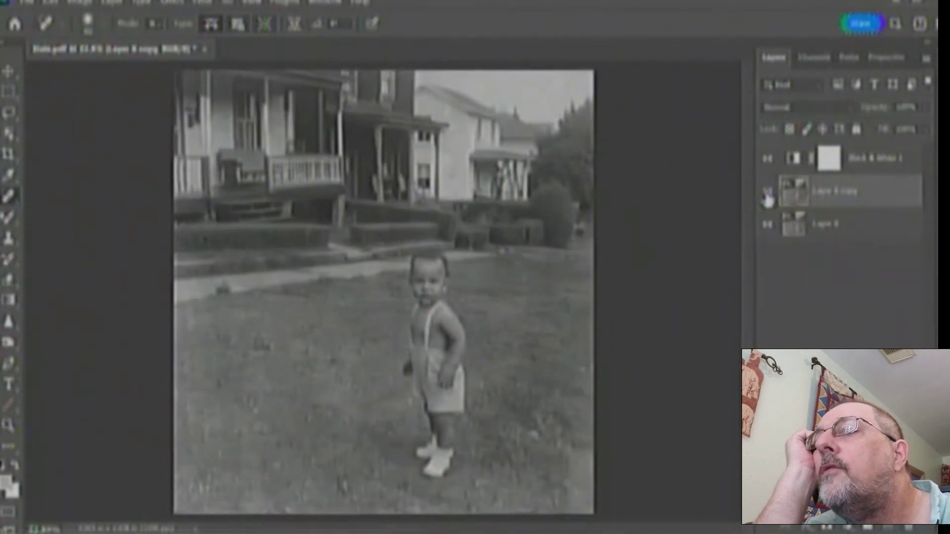
# Hide the Black & White adjustment and healed layer copy to view the original photo, and make both visible again
pyautogui.moveTo(766, 158); pyautogui.dragTo(762, 196)
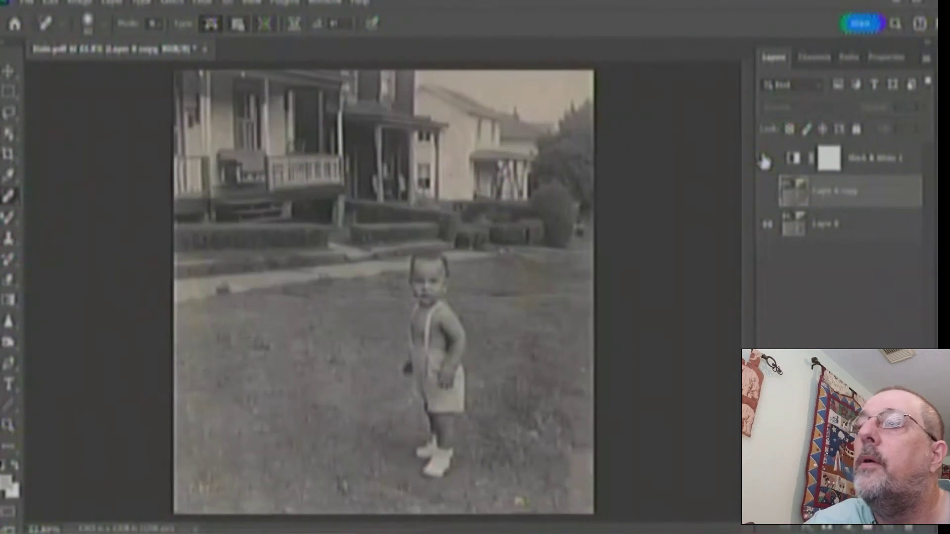
pyautogui.press('z')
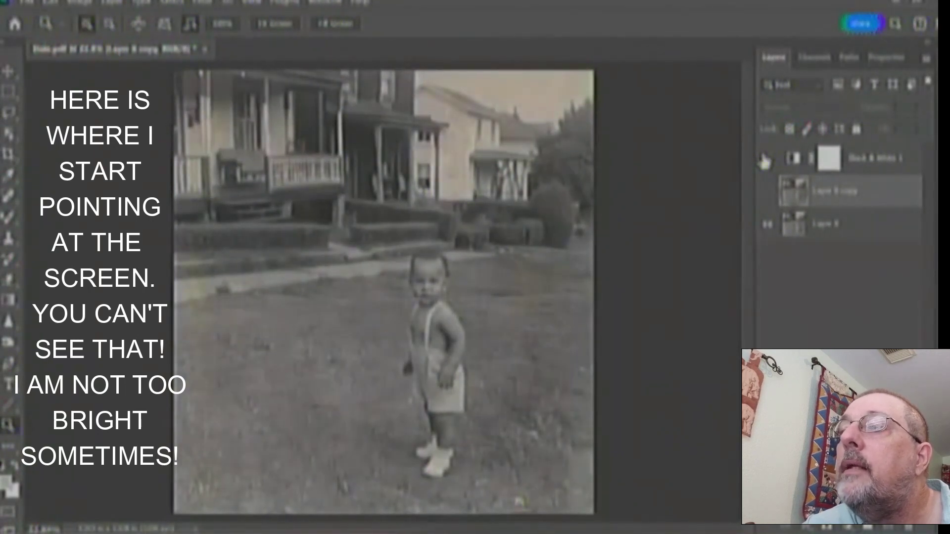
pyautogui.press('j')
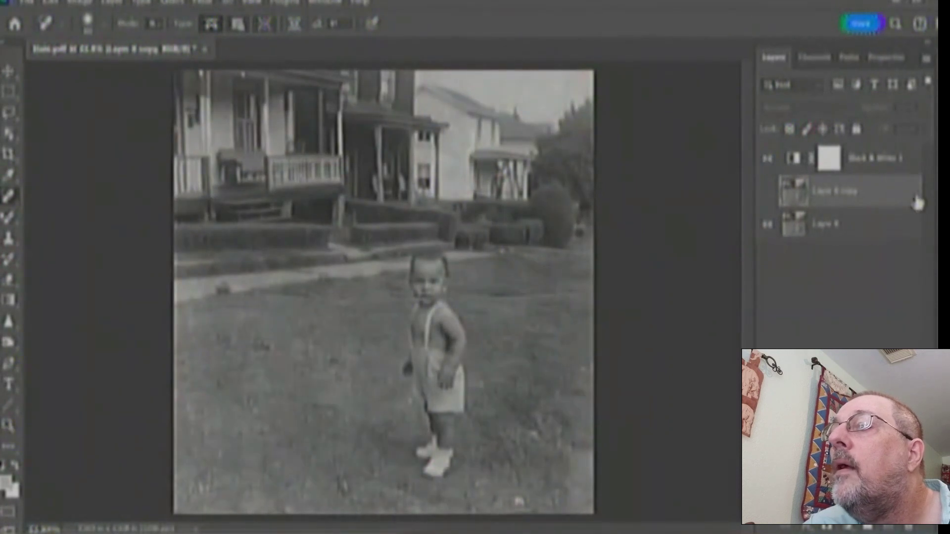
pyautogui.click(768, 192)
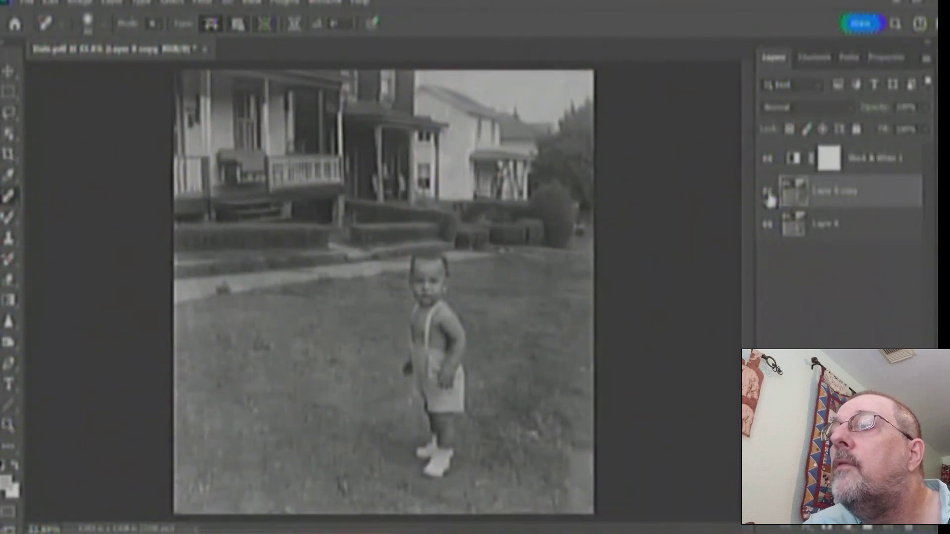
# Examine the crease repair across the child's chin and lawn up close by toggling the healed layer copy
pyautogui.scroll(4, 555, 260)
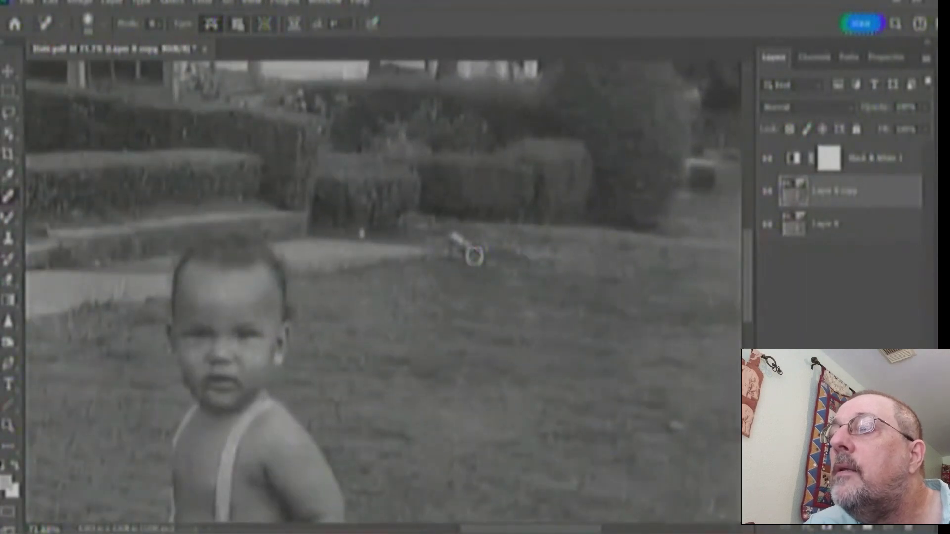
pyautogui.scroll(-2, 475, 255)
pyautogui.scroll(-1, 521, 473)
pyautogui.scroll(4, 521, 470)
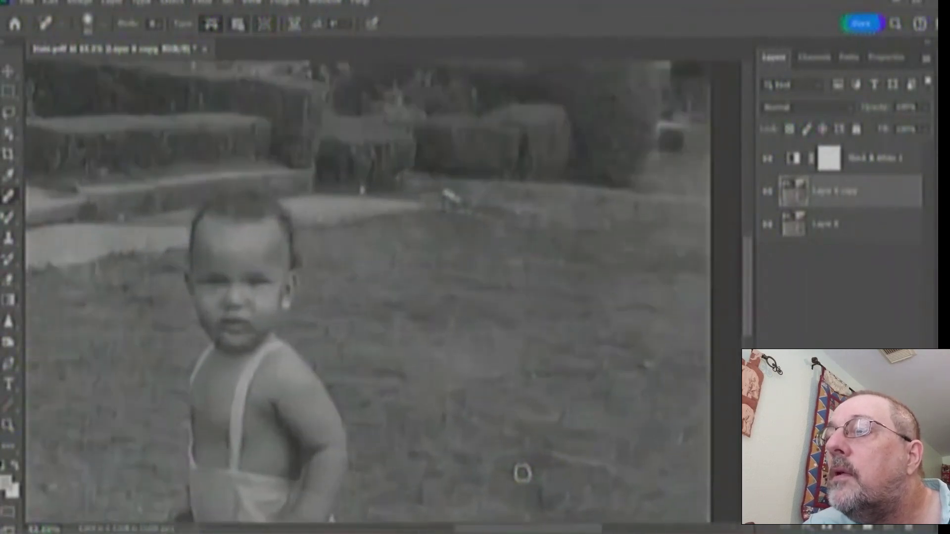
pyautogui.scroll(-1, 493, 371)
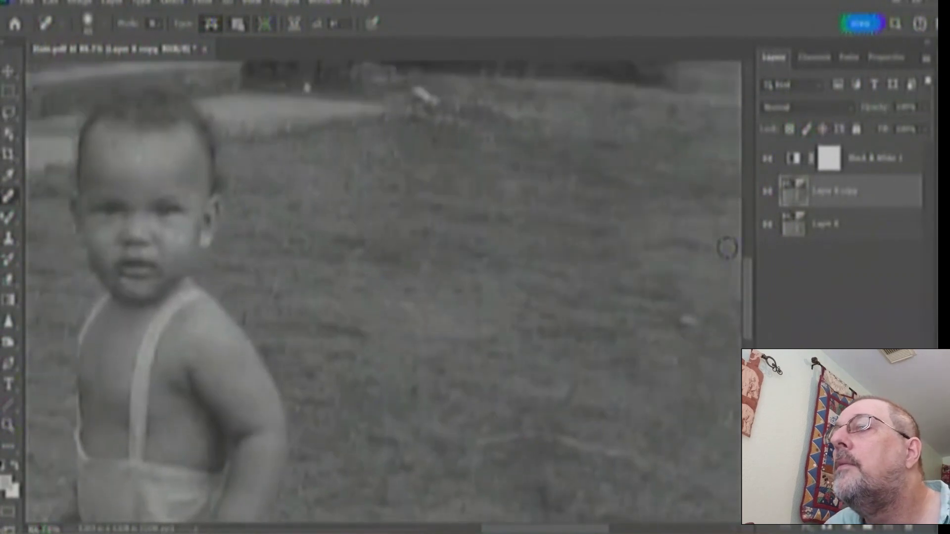
pyautogui.click(767, 194)
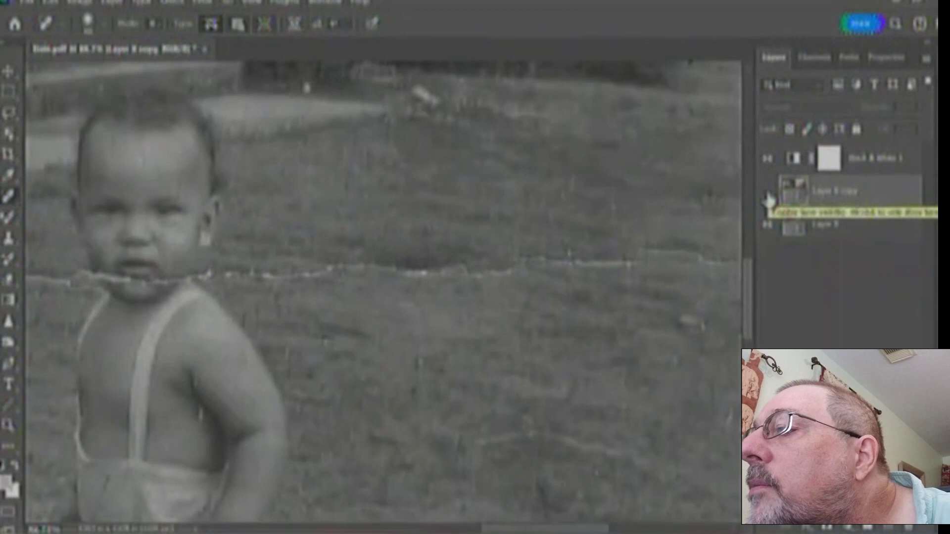
pyautogui.click(769, 193)
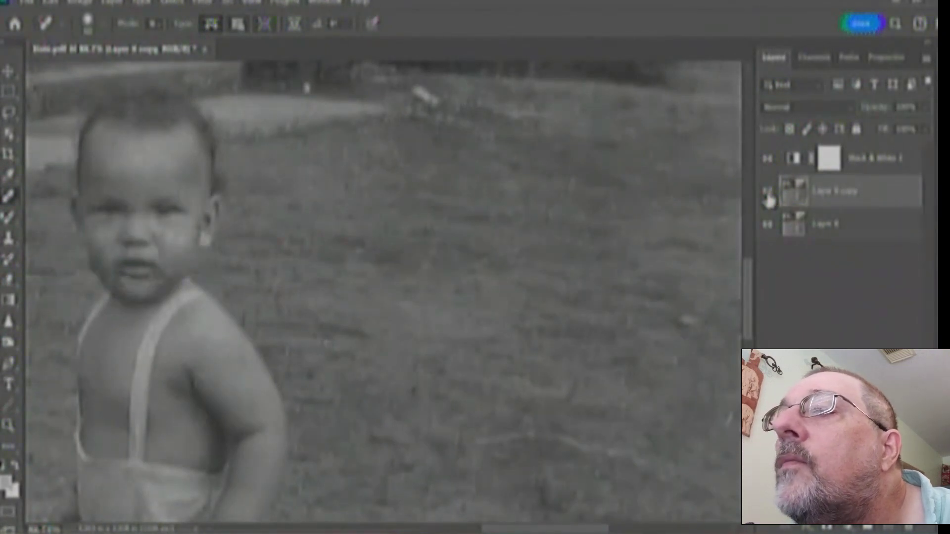
pyautogui.scroll(-1, 440, 278)
pyautogui.click(768, 192)
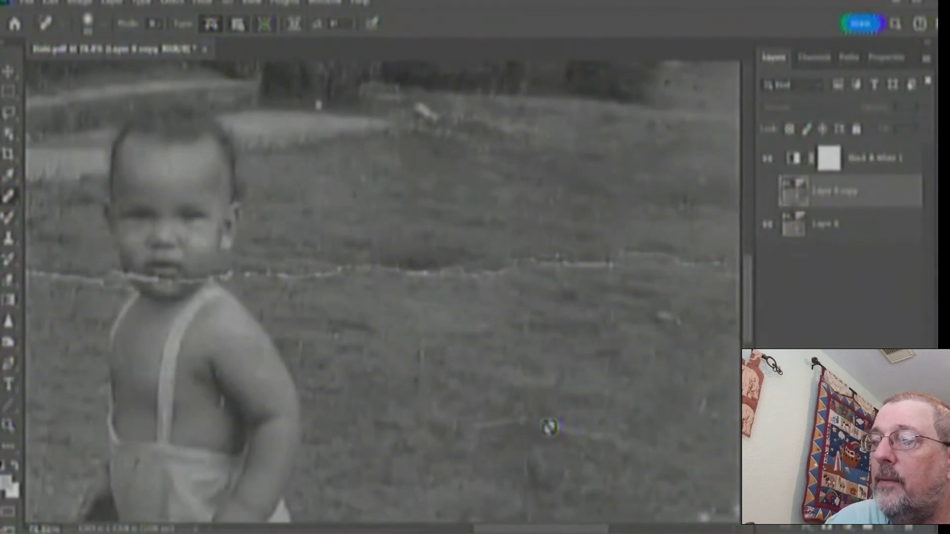
pyautogui.click(768, 191)
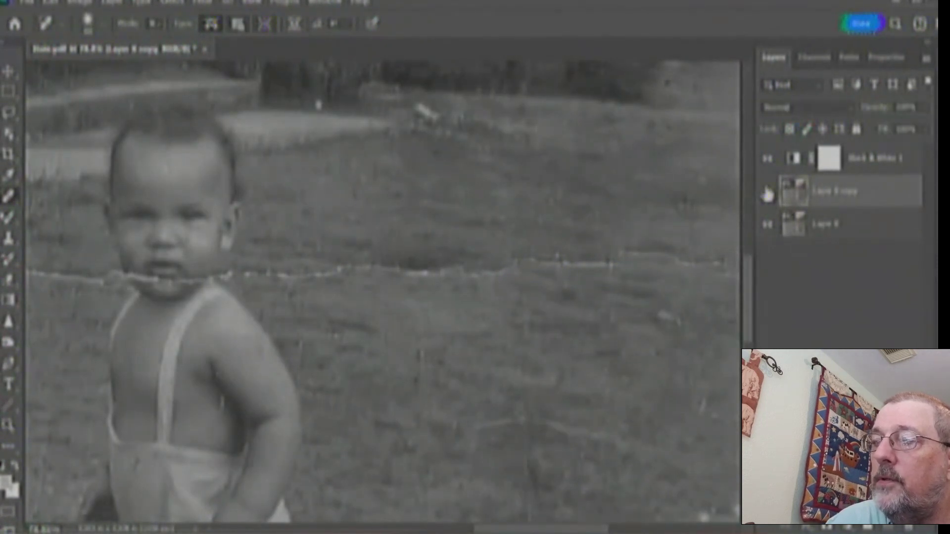
# Compare the healed layer copy with the creased original around the child, and in the whole photo, by toggling its visibility
pyautogui.click(767, 191)
pyautogui.click(767, 191)
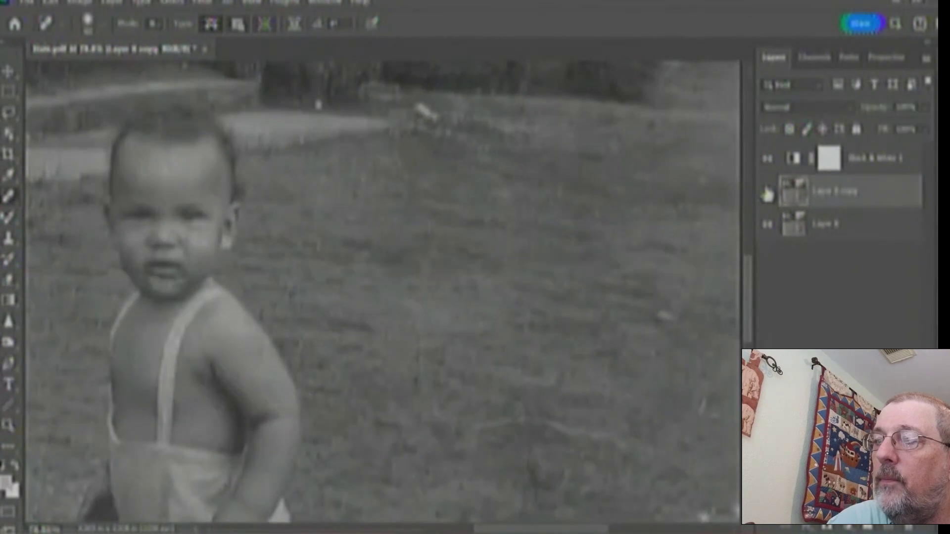
pyautogui.hotkey('ctrl', '0')
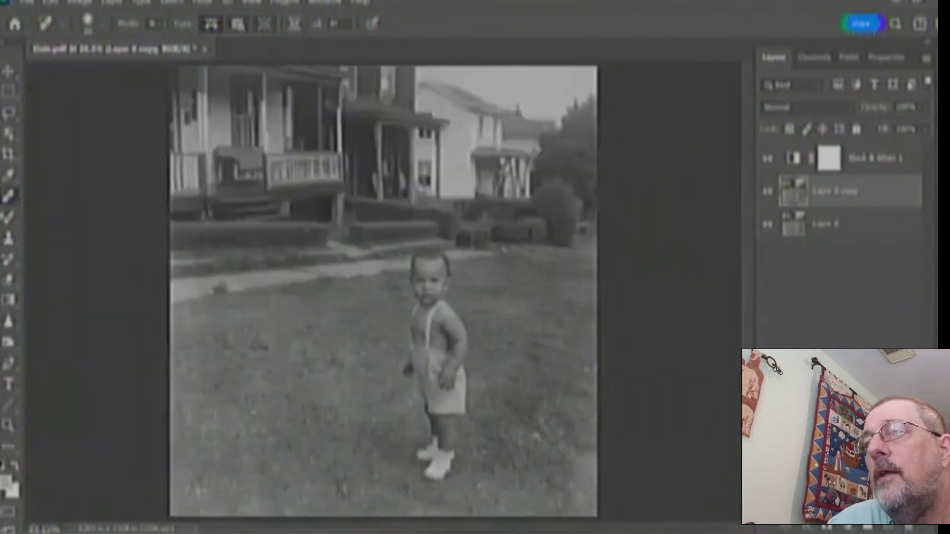
pyautogui.click(768, 191)
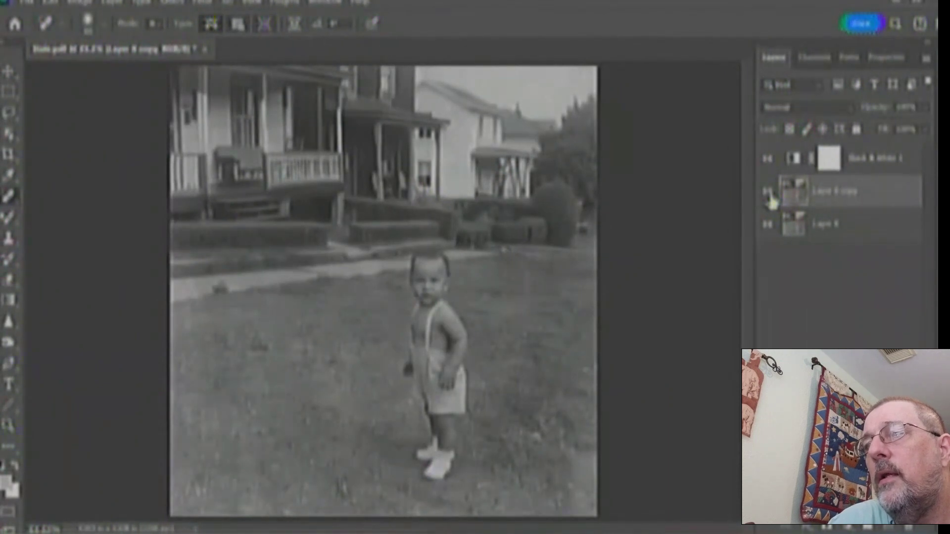
# Stamp all visible layers into a new merged layer and place it above the Black & White adjustment
pyautogui.scroll(2, 697, 173)
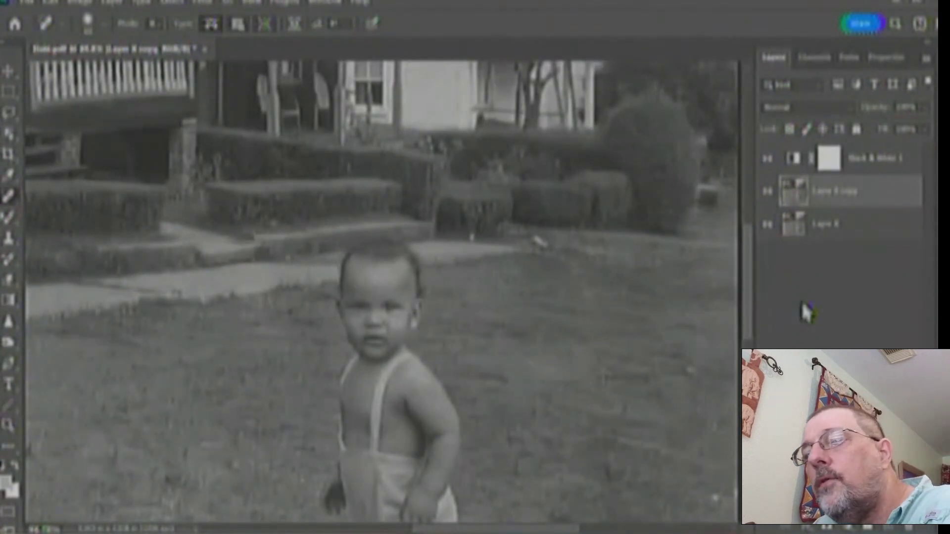
pyautogui.hotkey('ctrl', 'shift', 'alt', 'e')
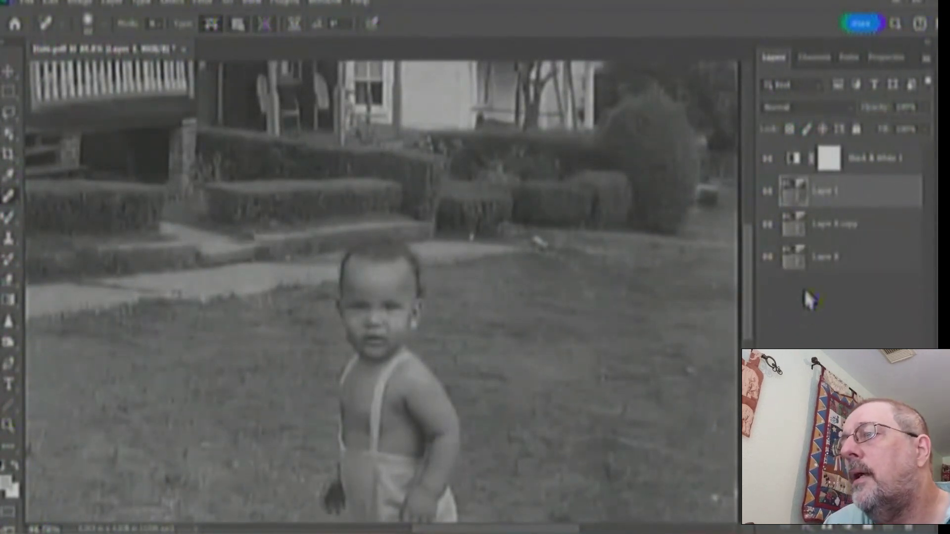
pyautogui.moveTo(825, 201); pyautogui.dragTo(819, 160)
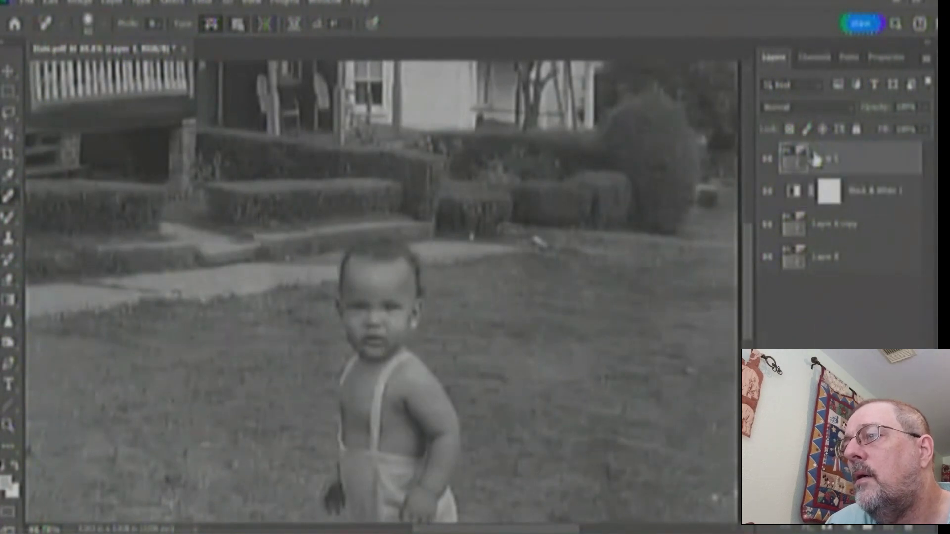
# Hide the Black & White adjustment, the healed layer copy and the original layer, leaving only the merged layer visible
pyautogui.click(767, 191)
pyautogui.click(768, 224)
pyautogui.click(768, 159)
pyautogui.click(768, 159)
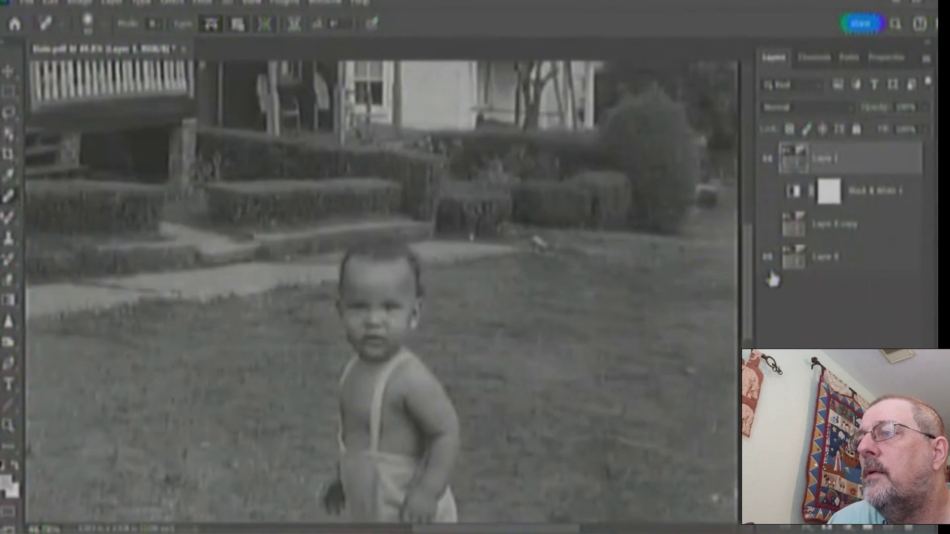
pyautogui.scroll(-3, 350, 196)
pyautogui.scroll(3, 349, 196)
# Apply Smart Sharpen to the merged layer, previewing the child's face, with a smaller radius and slightly stronger noise reduction
pyautogui.click(204, 2)
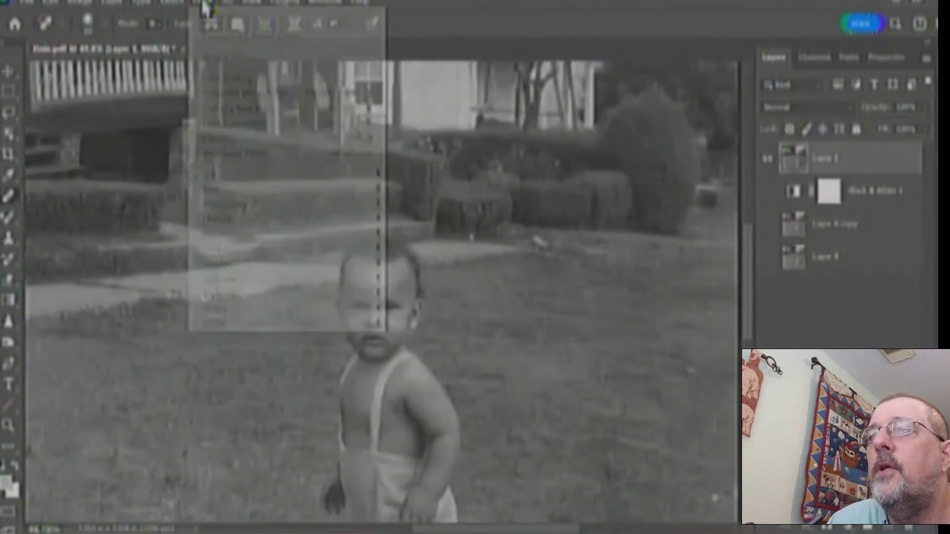
pyautogui.moveTo(238, 279)
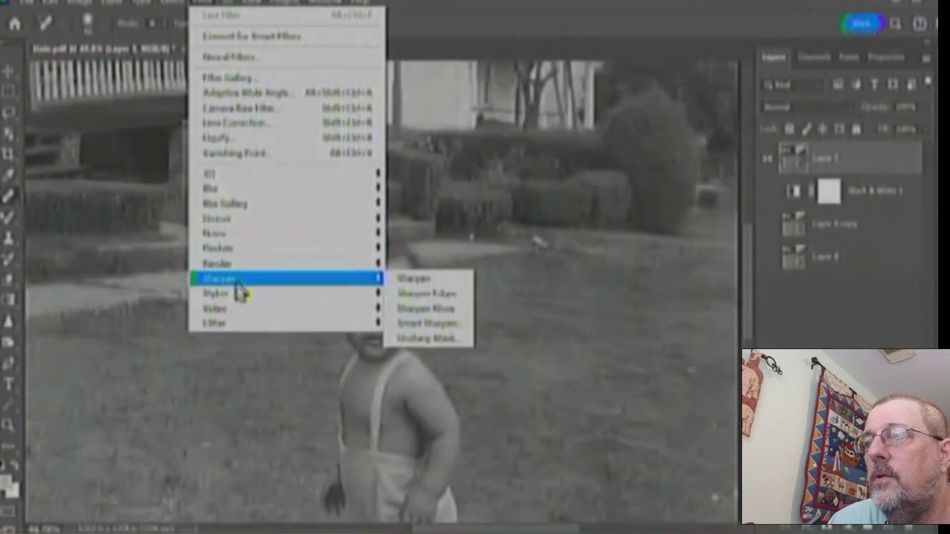
pyautogui.click(424, 325)
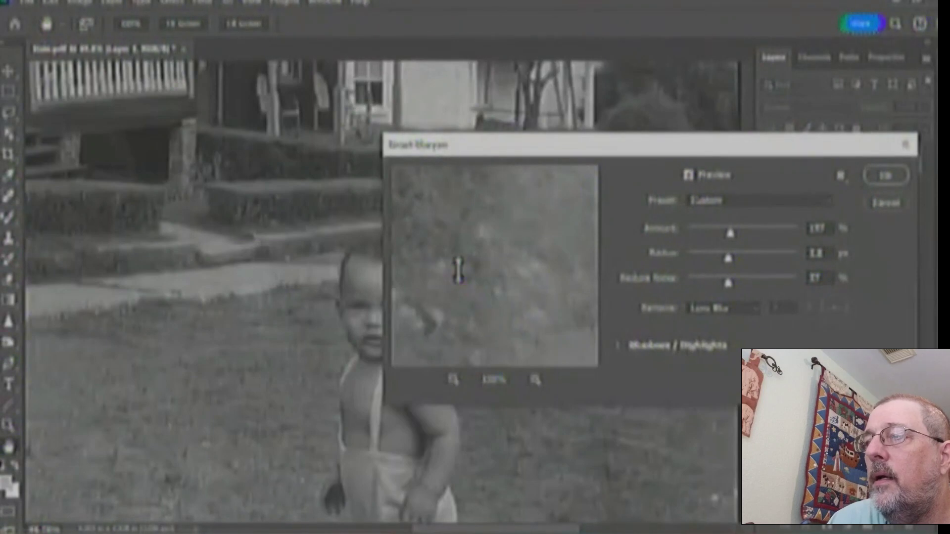
pyautogui.hotkey('ctrl', '-')
pyautogui.click(375, 311)
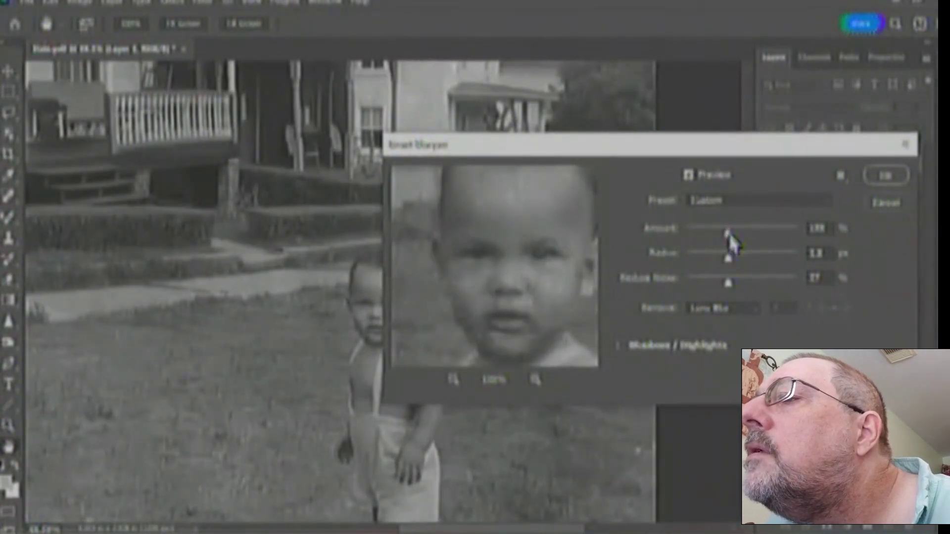
pyautogui.moveTo(727, 258); pyautogui.dragTo(737, 284)
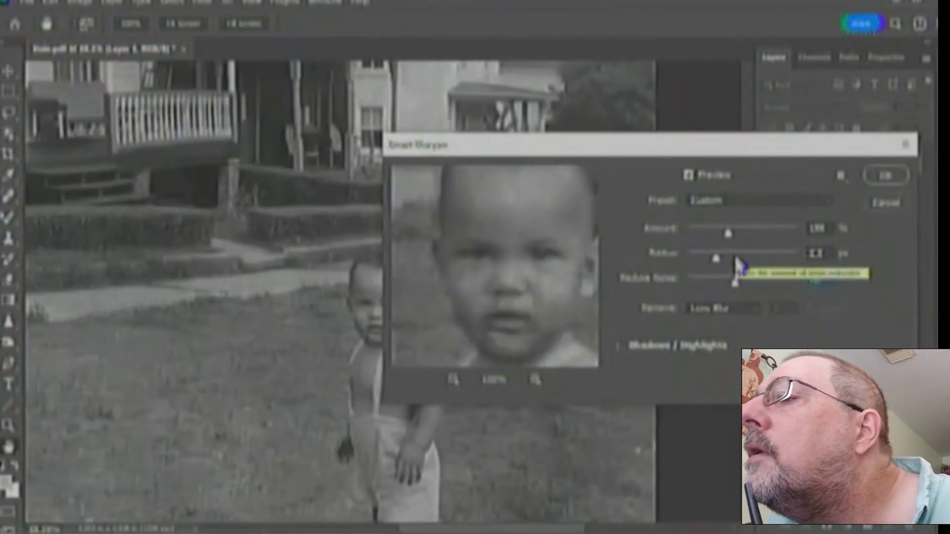
pyautogui.click(884, 177)
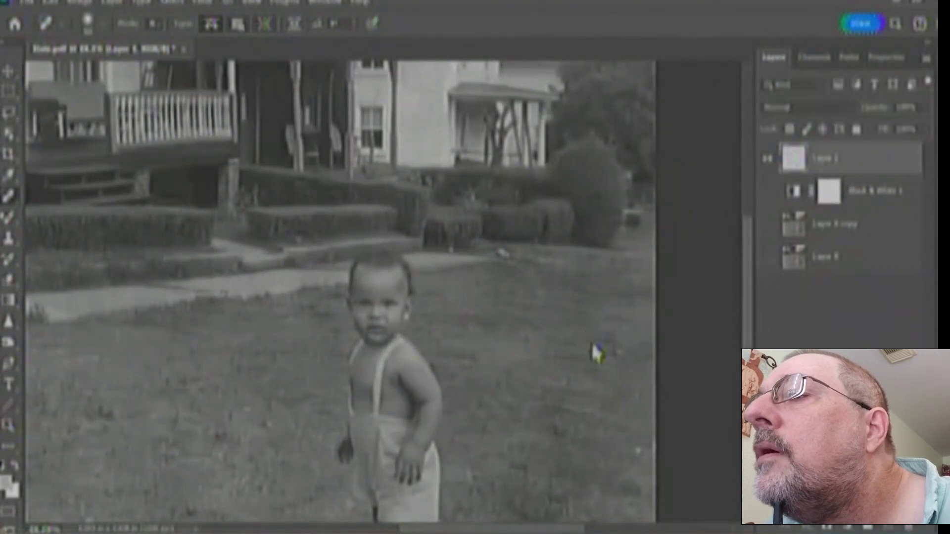
# Undo and redo the Smart Sharpen filter to compare the child's face before and after sharpening
pyautogui.scroll(2, 591, 341)
pyautogui.scroll(2, 304, 319)
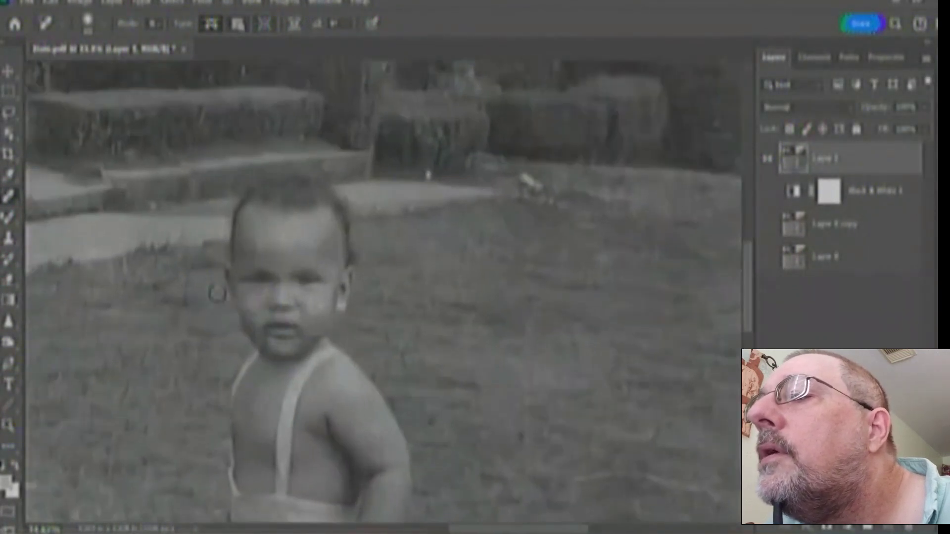
pyautogui.scroll(1, 177, 269)
pyautogui.click(52, 2)
pyautogui.click(80, 15)
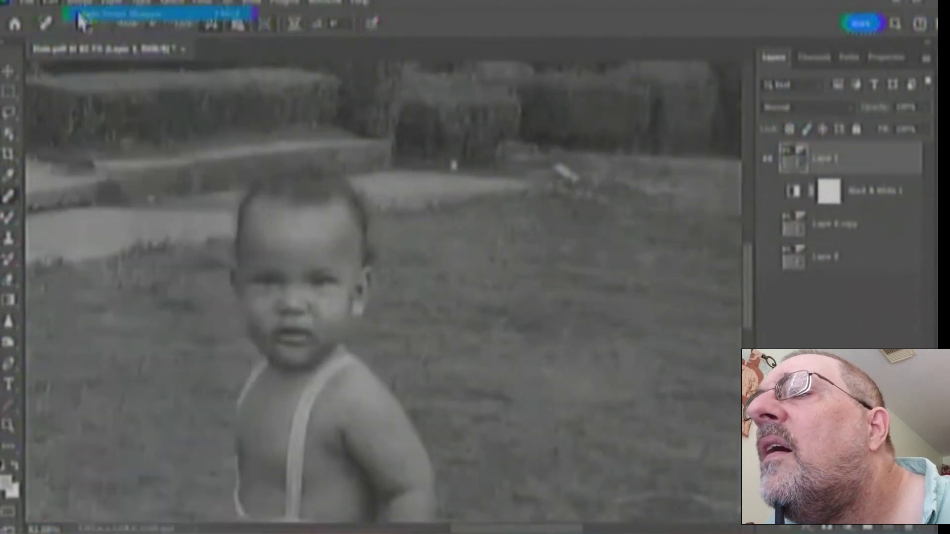
pyautogui.click(58, 5)
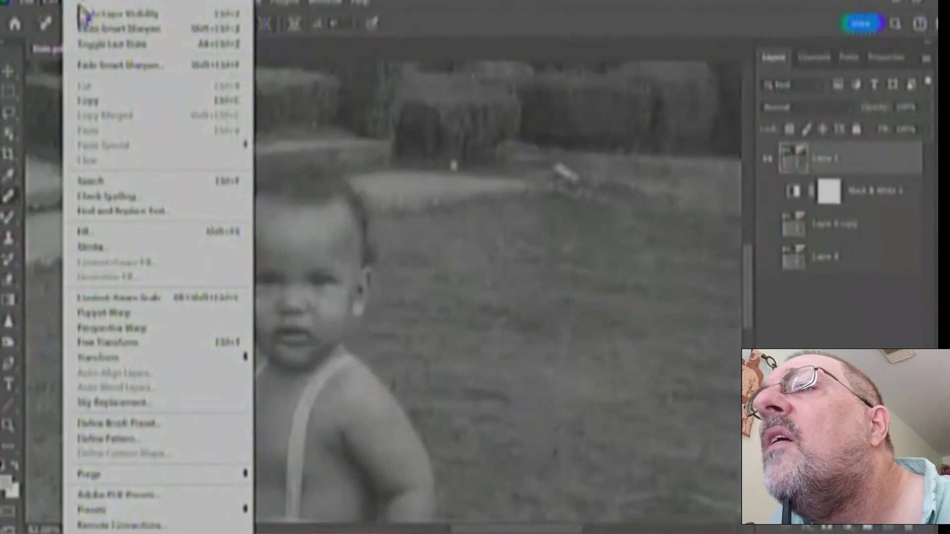
pyautogui.click(86, 29)
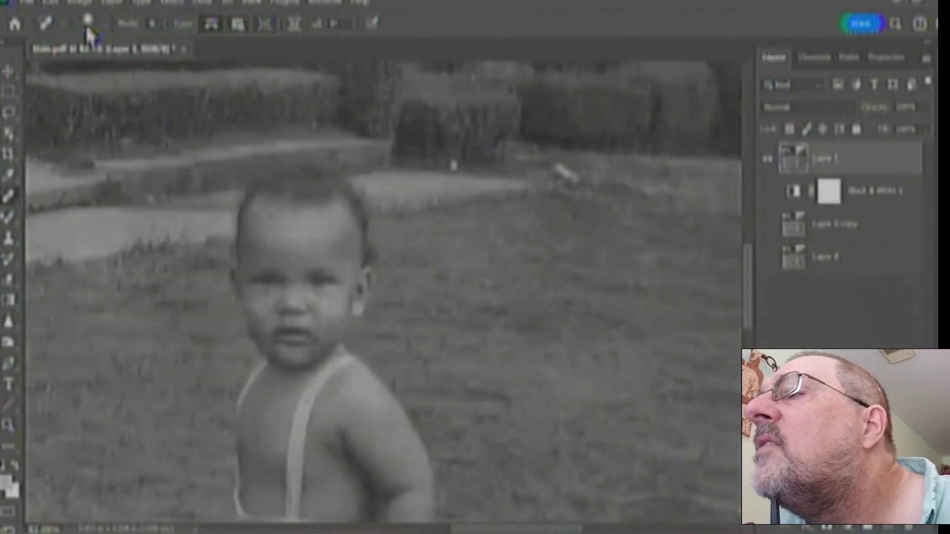
# Check the sharpening once more on the child and surrounding lawn by undoing and redoing Smart Sharpen
pyautogui.scroll(-4, 467, 379)
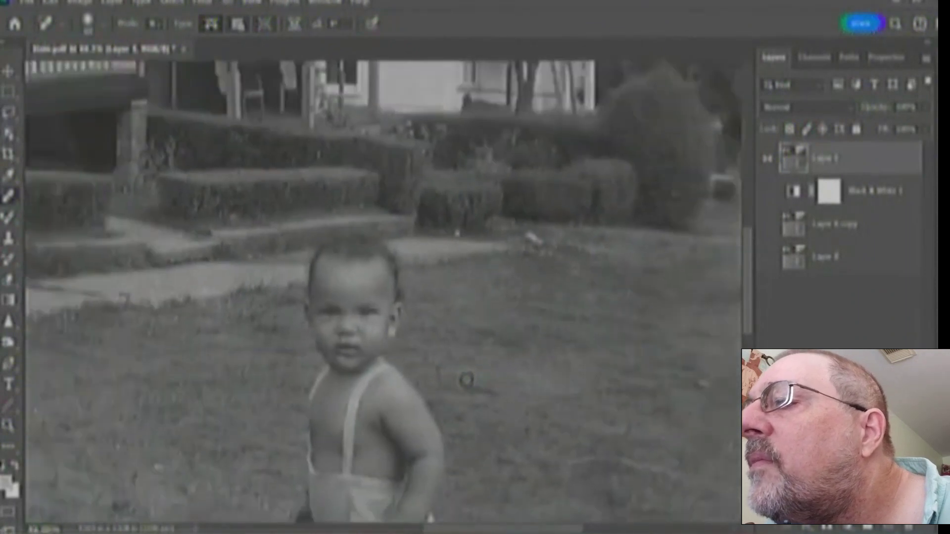
pyautogui.scroll(3, 474, 389)
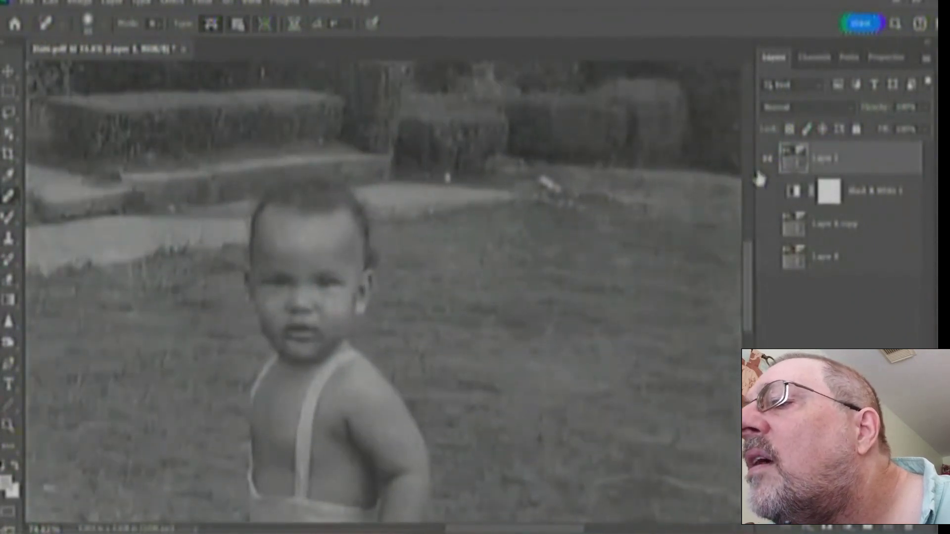
pyautogui.click(55, 5)
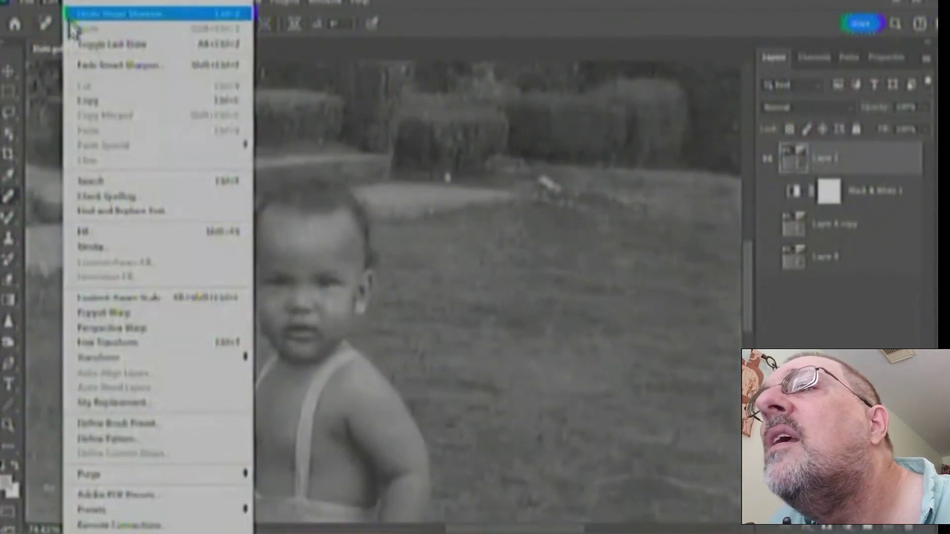
pyautogui.click(82, 17)
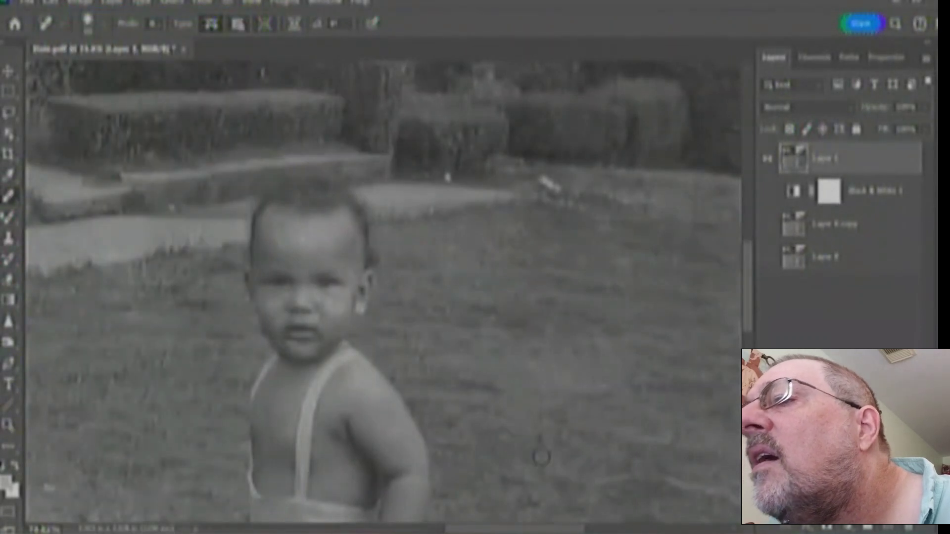
pyautogui.click(61, 5)
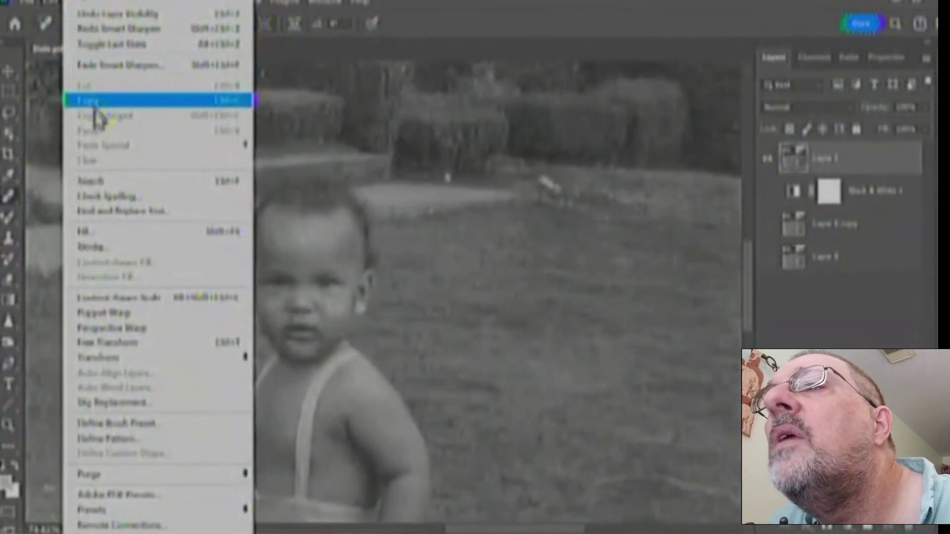
pyautogui.click(95, 29)
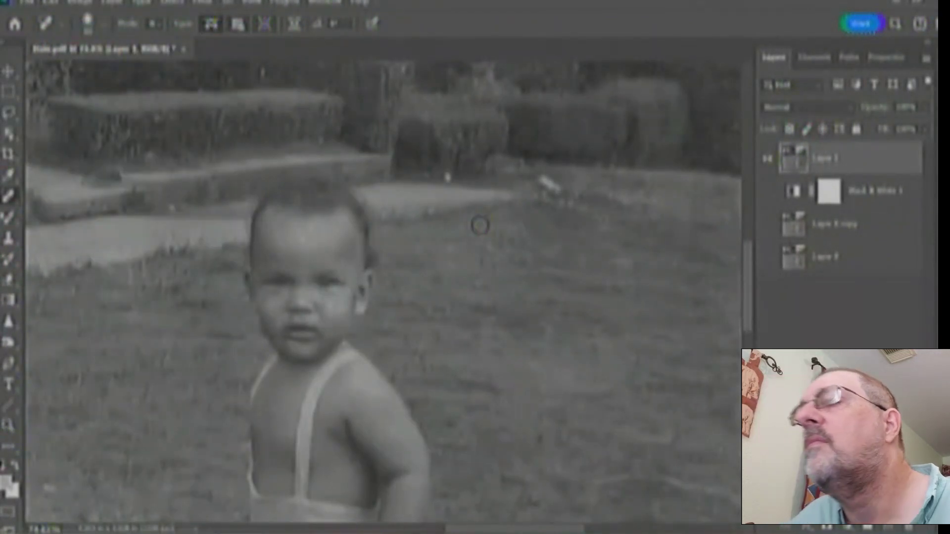
# Make the original layer visible and toggle the sharpened merged layer to compare the whole restored photo with the original
pyautogui.scroll(1, 487, 224)
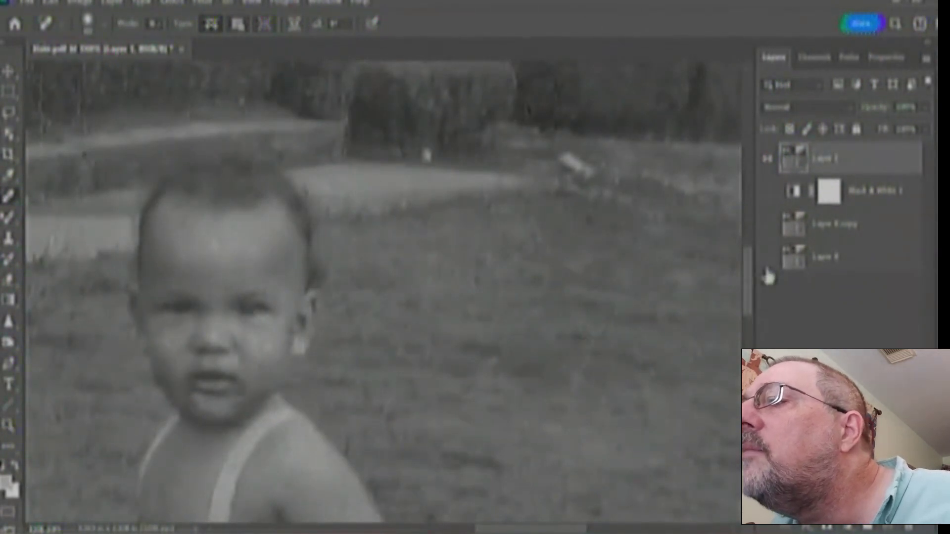
pyautogui.scroll(-5, 753, 308)
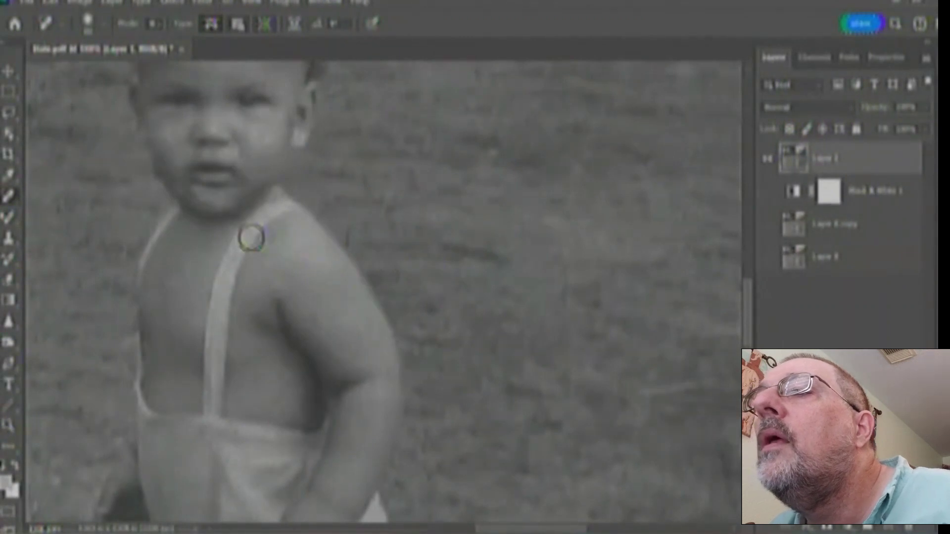
pyautogui.hotkey('ctrl', '0')
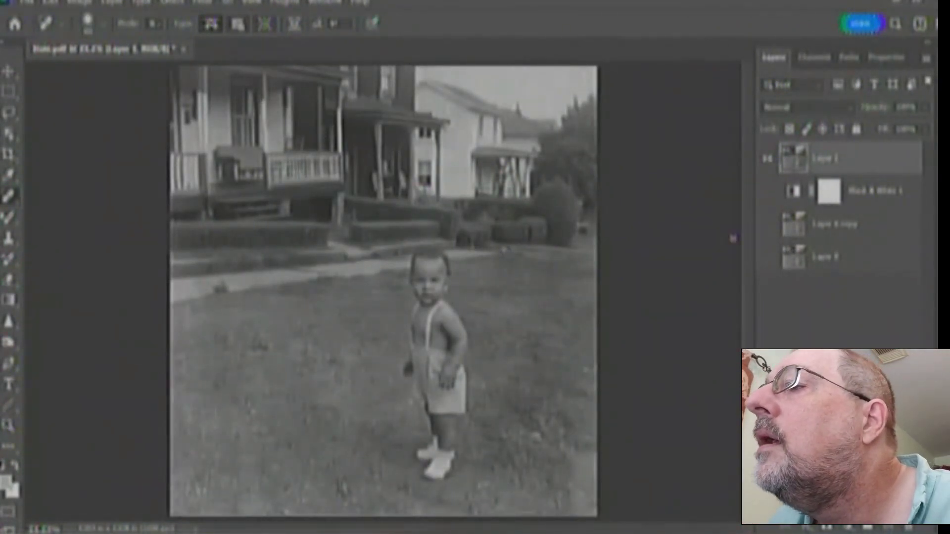
pyautogui.click(767, 157)
pyautogui.click(767, 157)
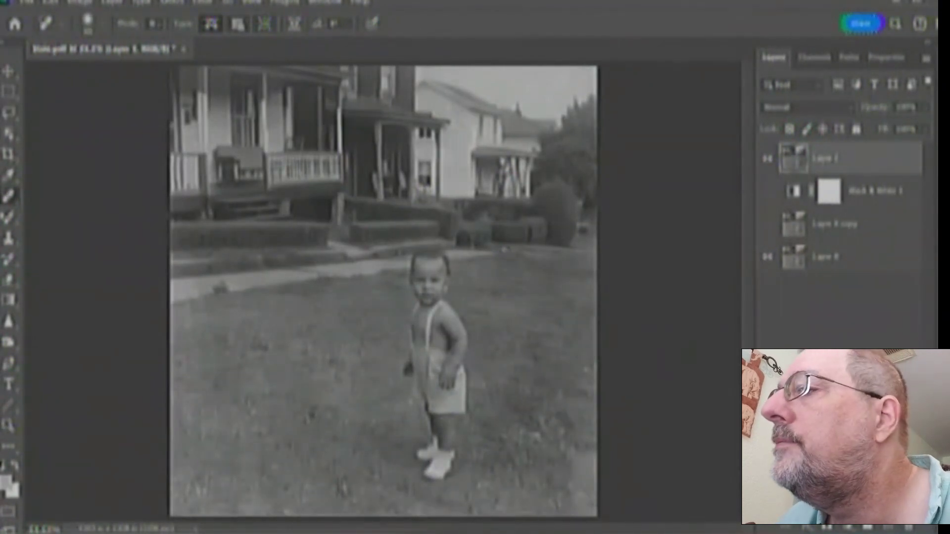
pyautogui.click(768, 163)
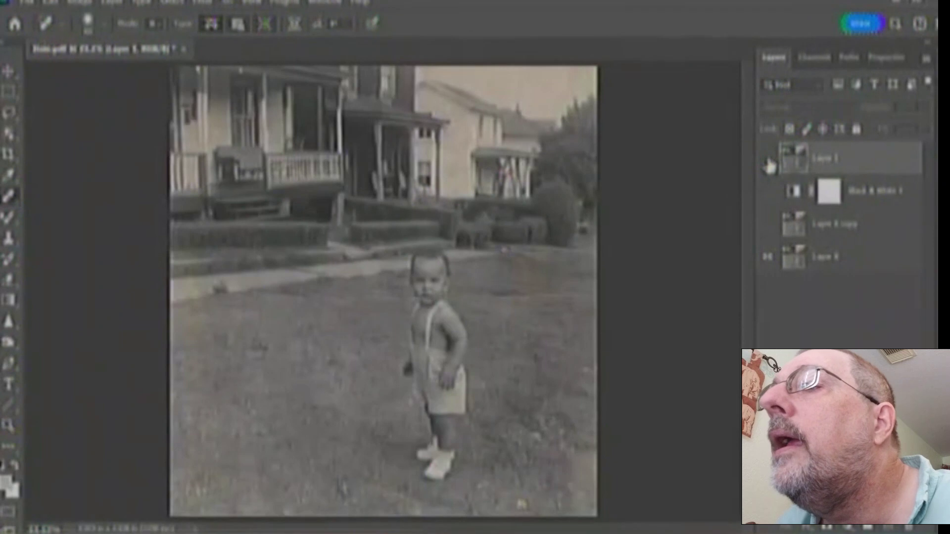
pyautogui.click(769, 164)
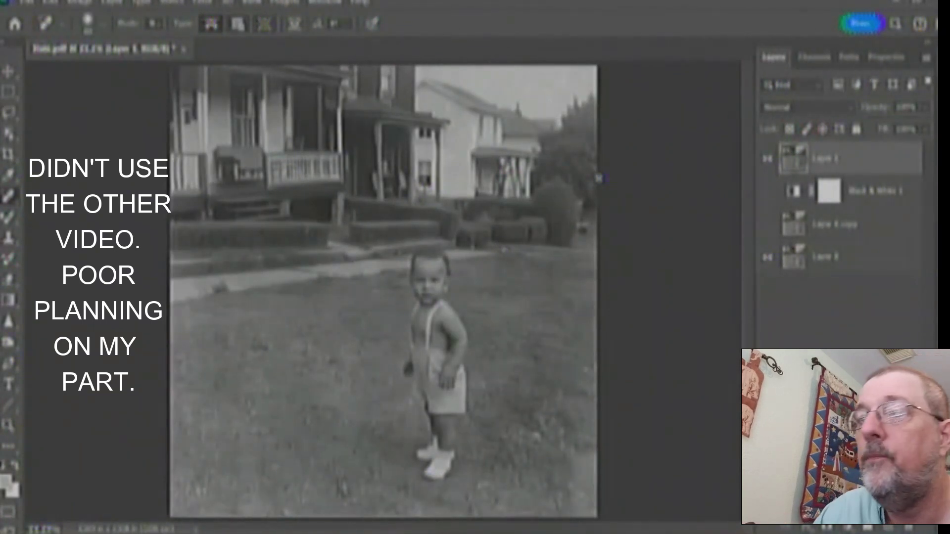
pyautogui.click(767, 160)
pyautogui.click(767, 161)
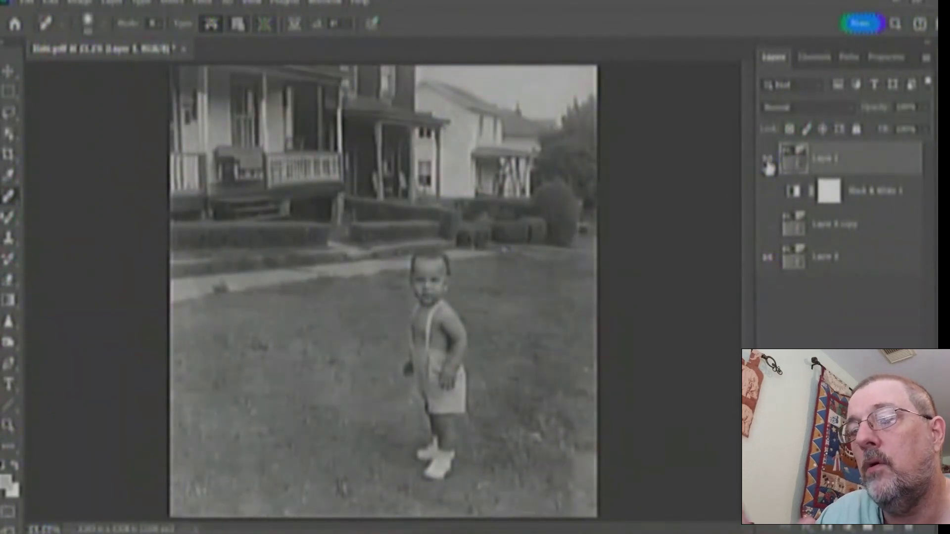
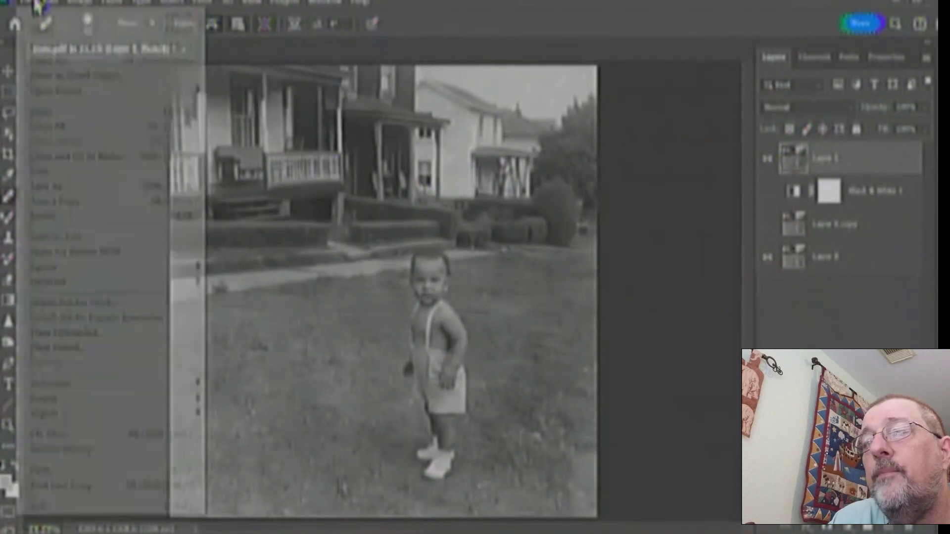
# Save the restored photo document
pyautogui.click(27, 2)
pyautogui.click(39, 171)
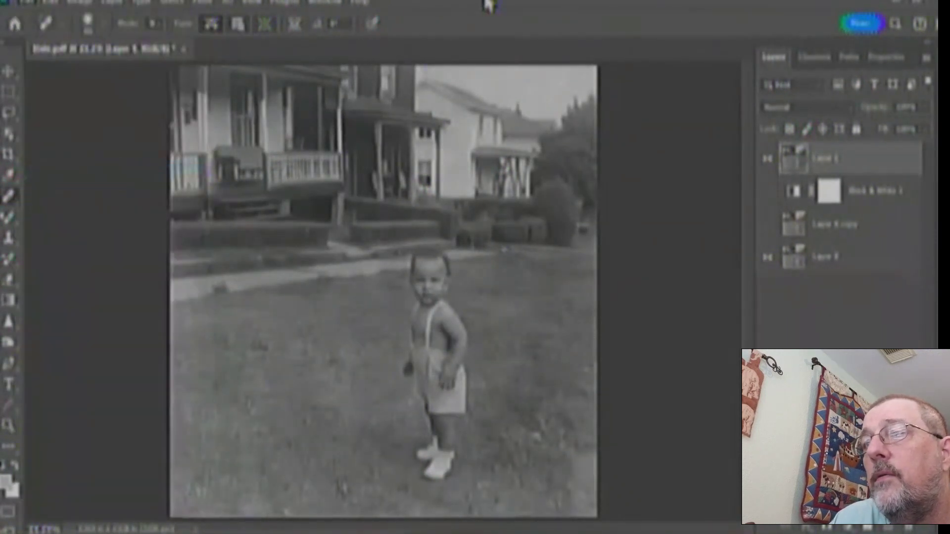